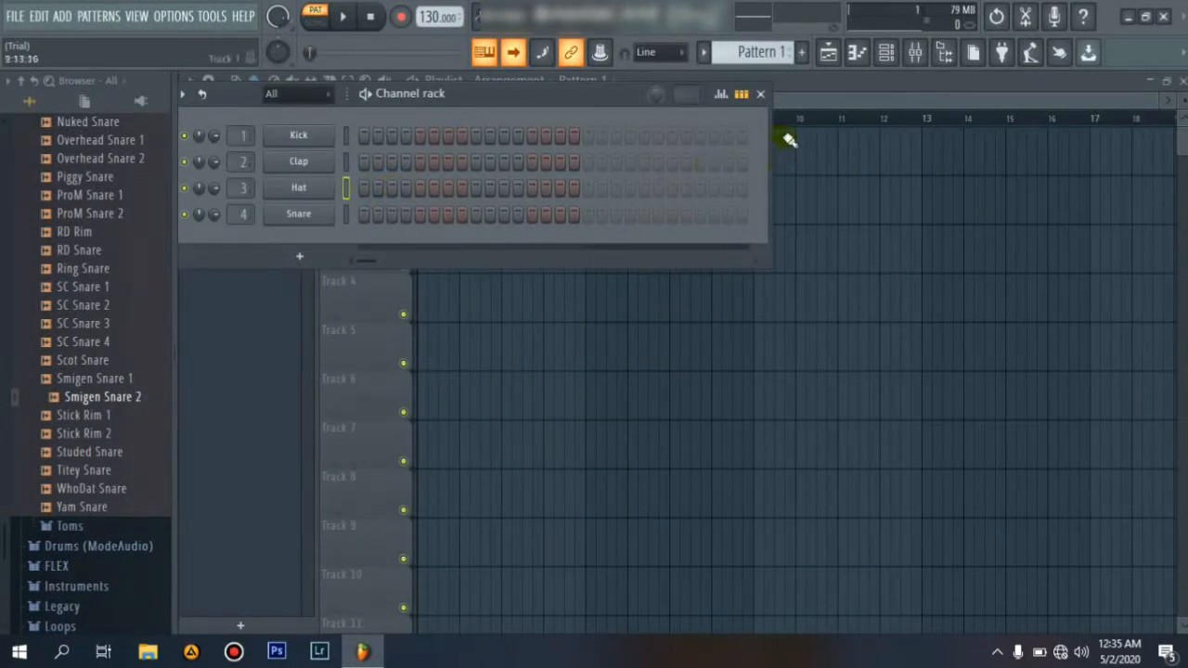
Close the Channel rack and open the file settings
click(761, 95)
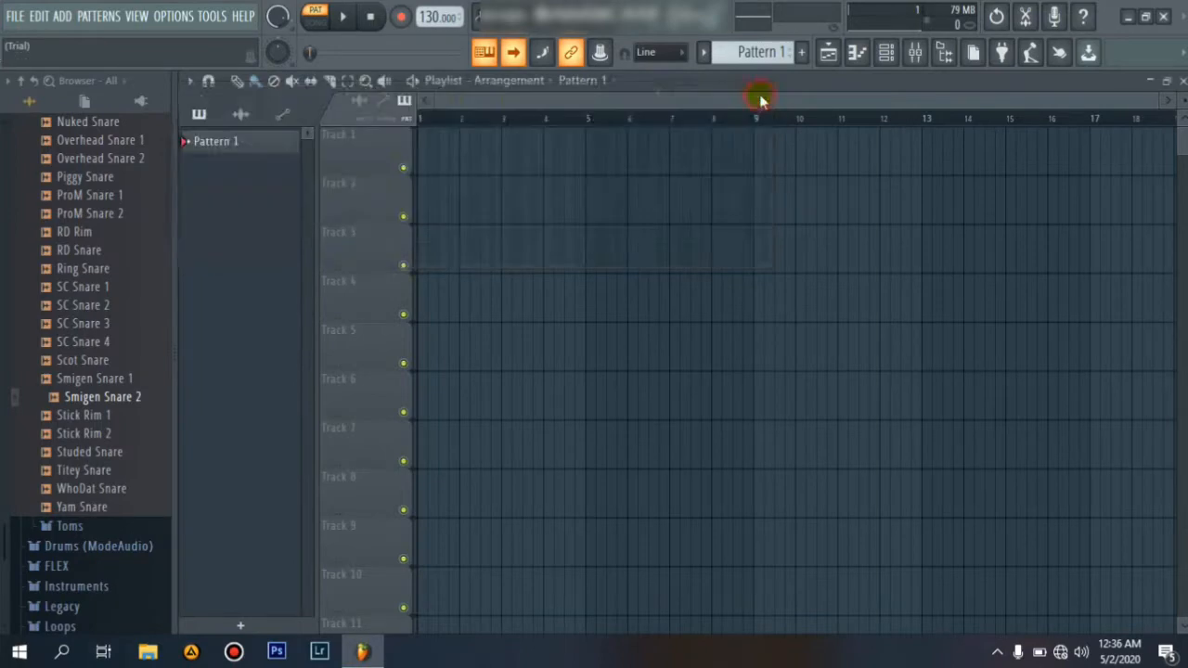
click(15, 18)
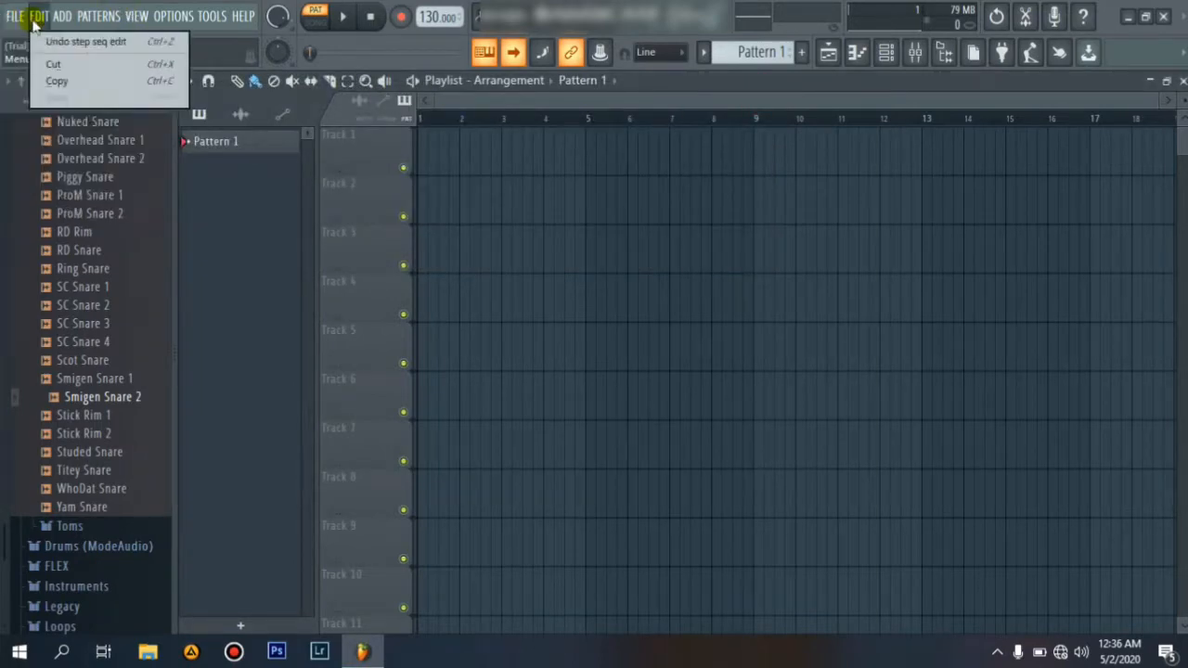
click(29, 43)
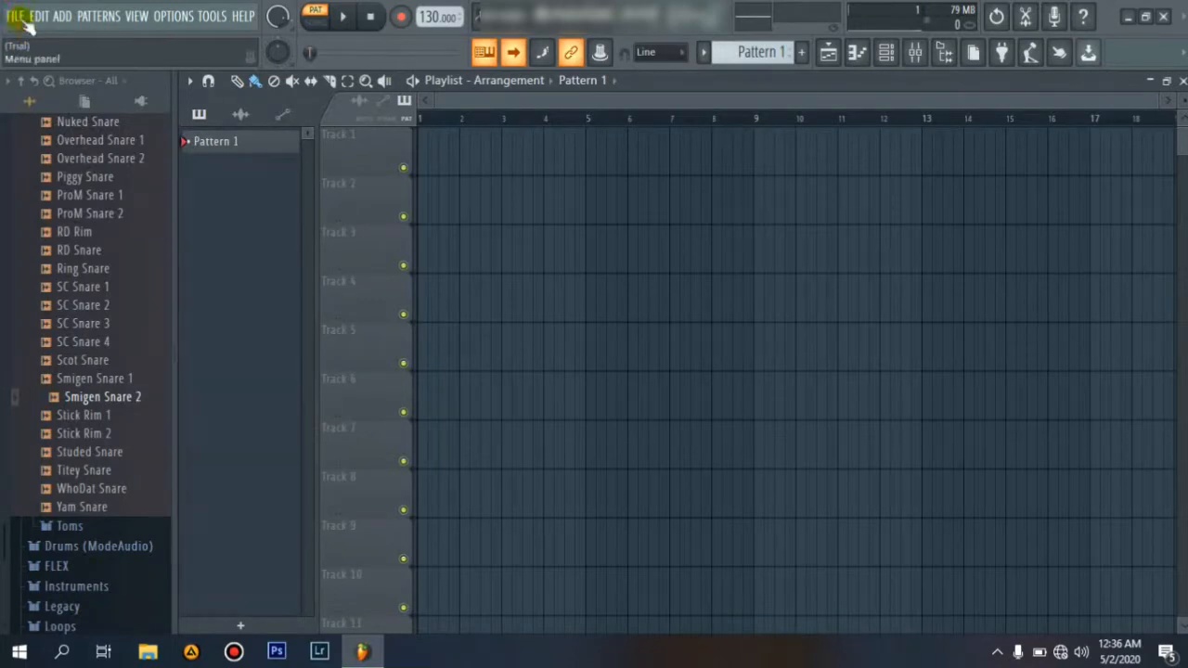
click(13, 16)
mouse_move(116, 19)
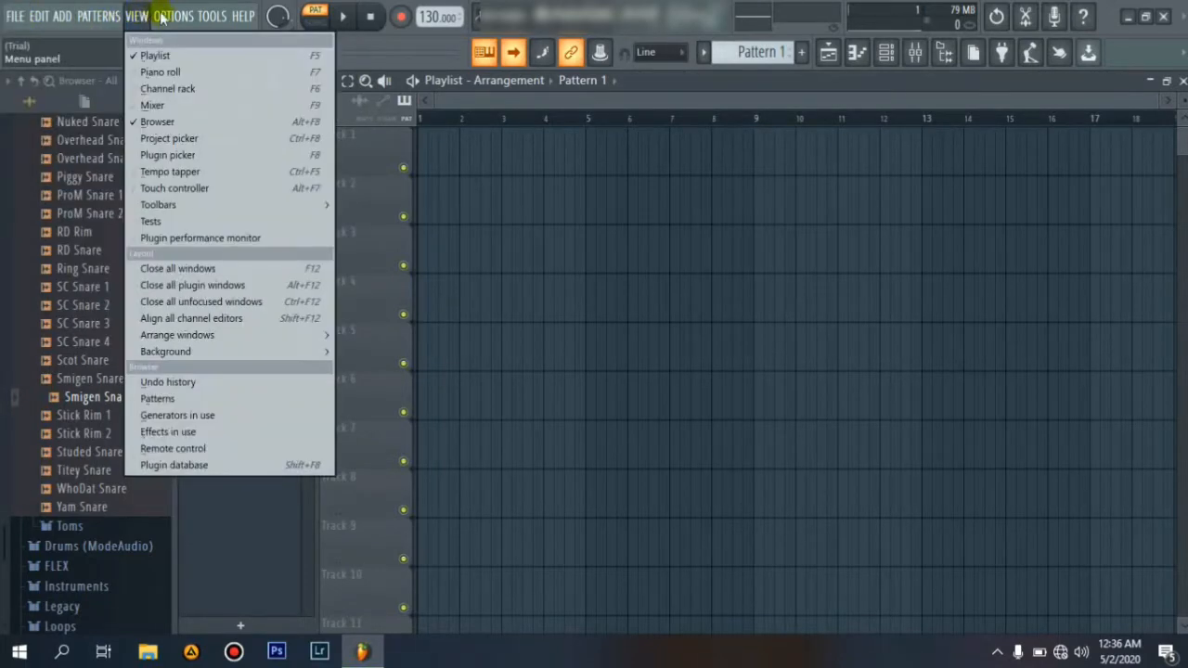
click(168, 16)
click(168, 17)
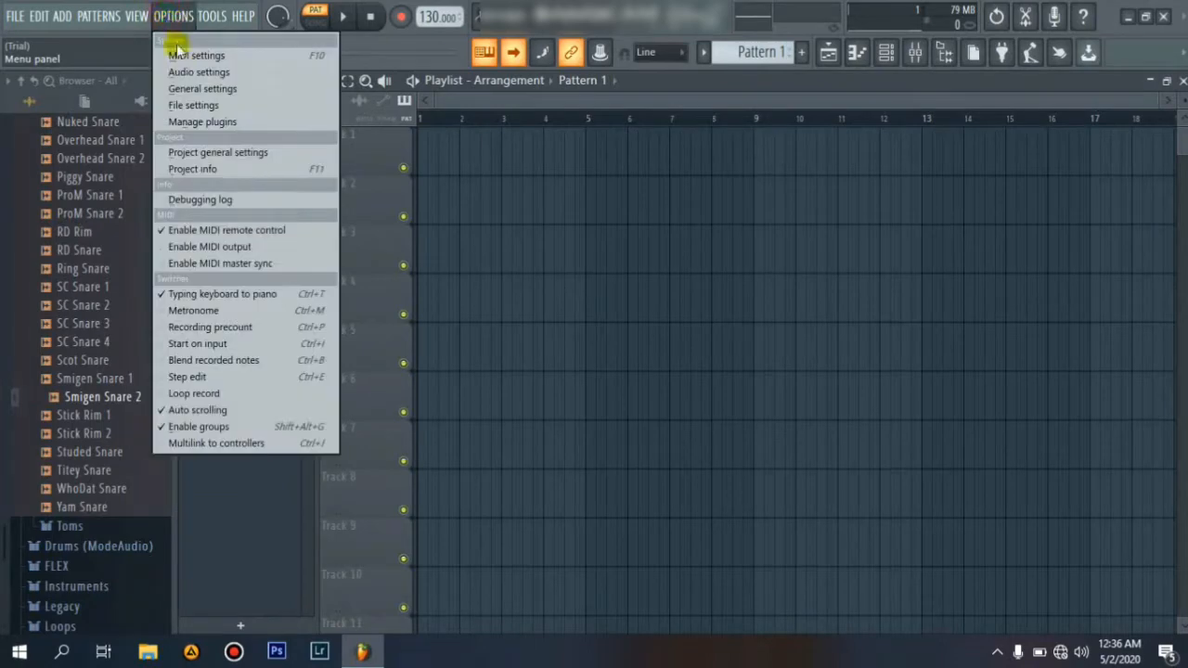
click(195, 107)
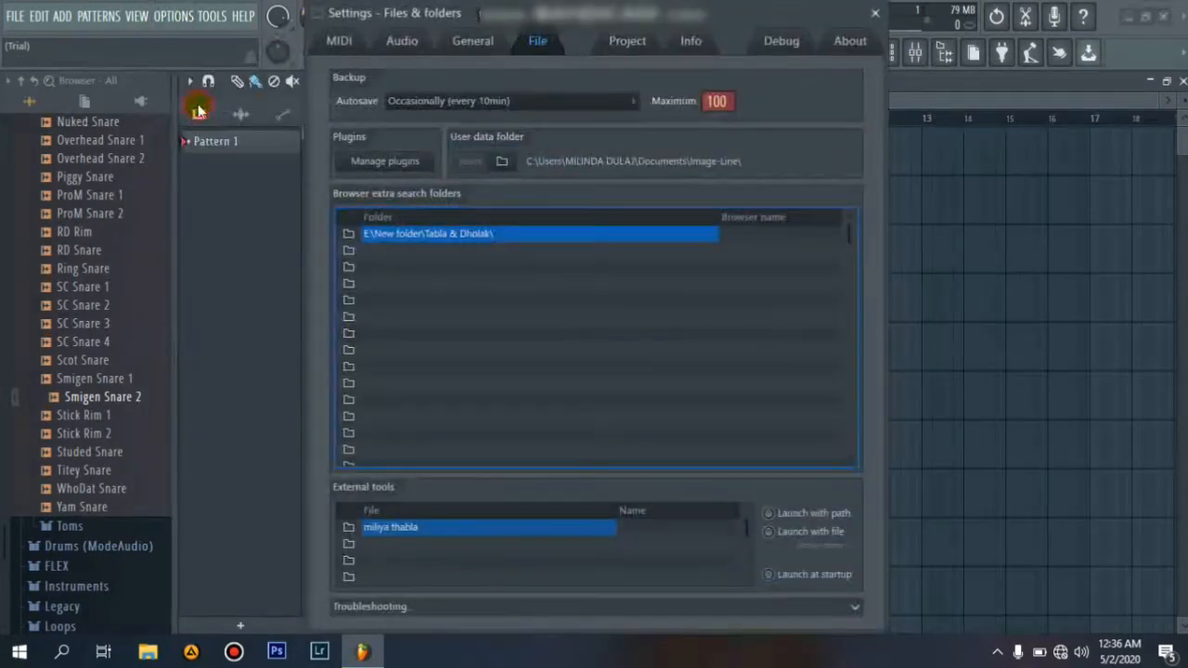
Start choosing a folder for the second browser extra search entry and expand the E: drive under This PC
click(348, 249)
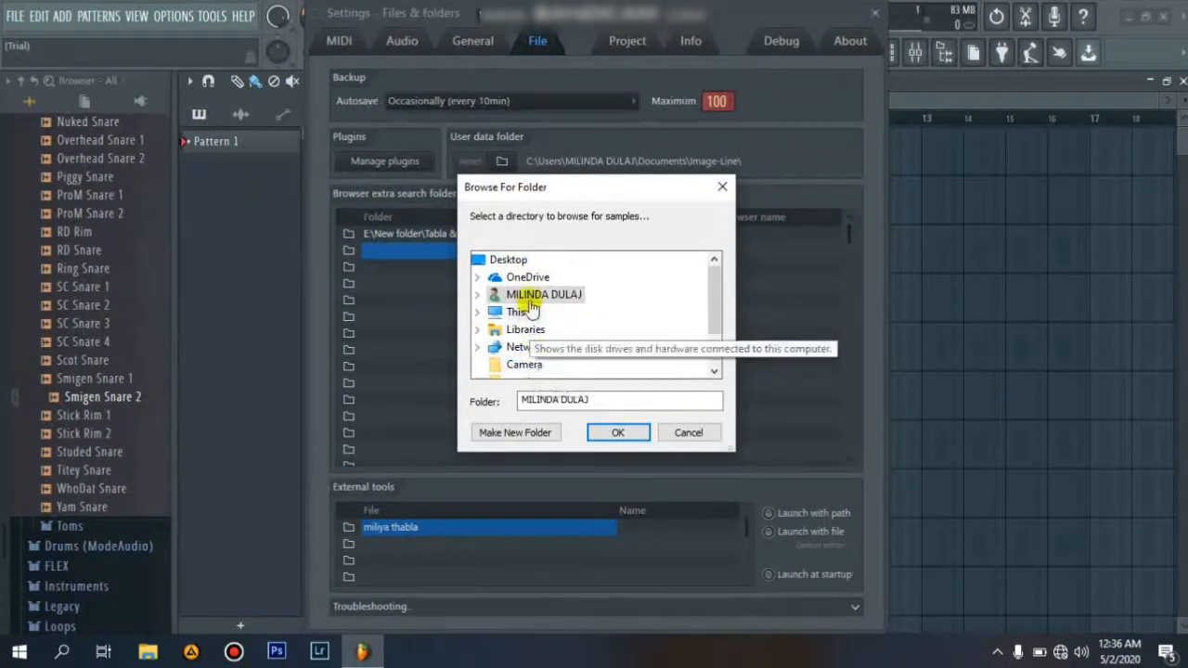
double_click(538, 294)
scroll(530, 295, down, 2)
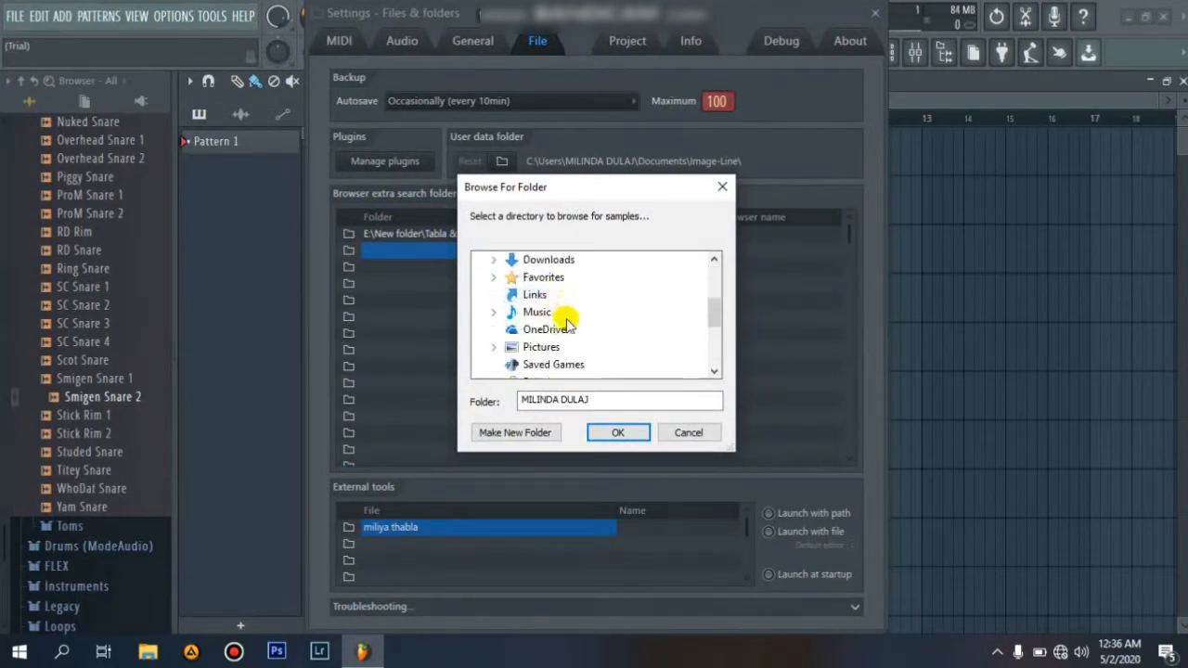
scroll(531, 295, up, 1)
double_click(537, 278)
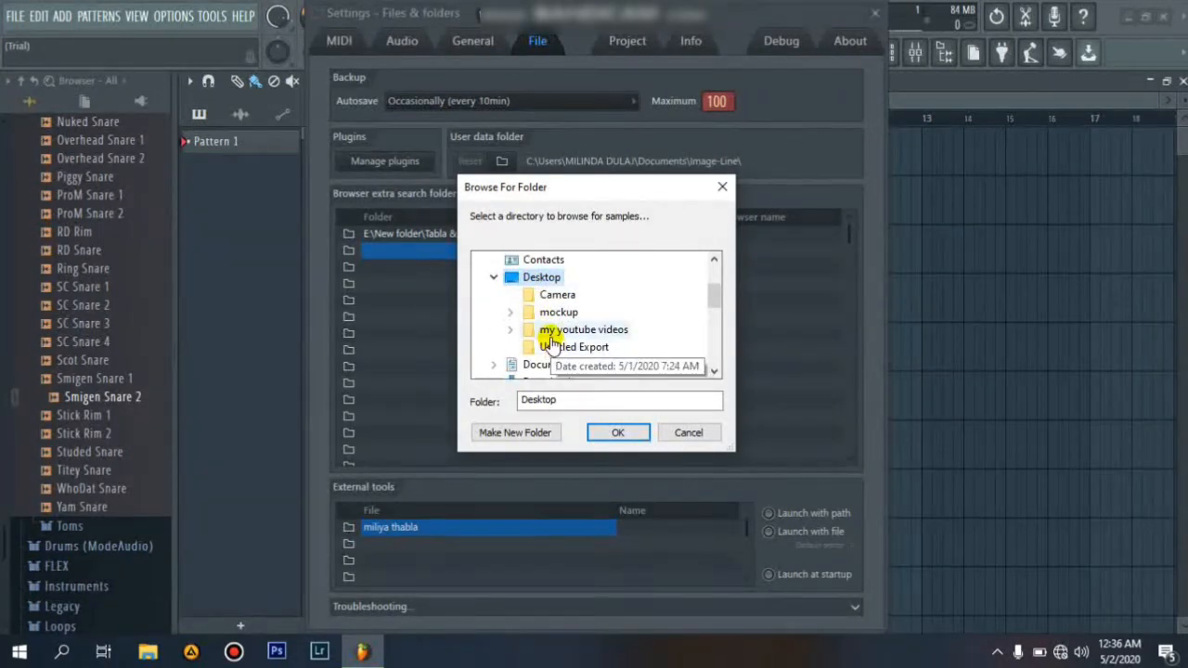
click(495, 276)
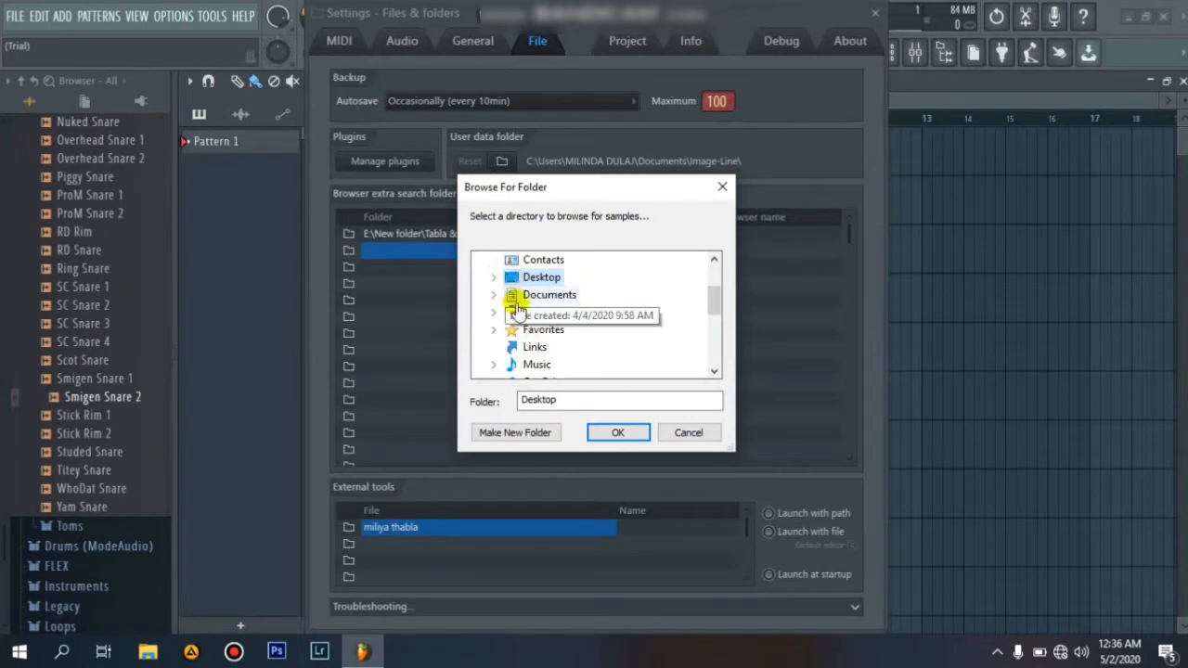
scroll(540, 339, down, 1)
scroll(543, 325, down, 1)
scroll(544, 316, down, 1)
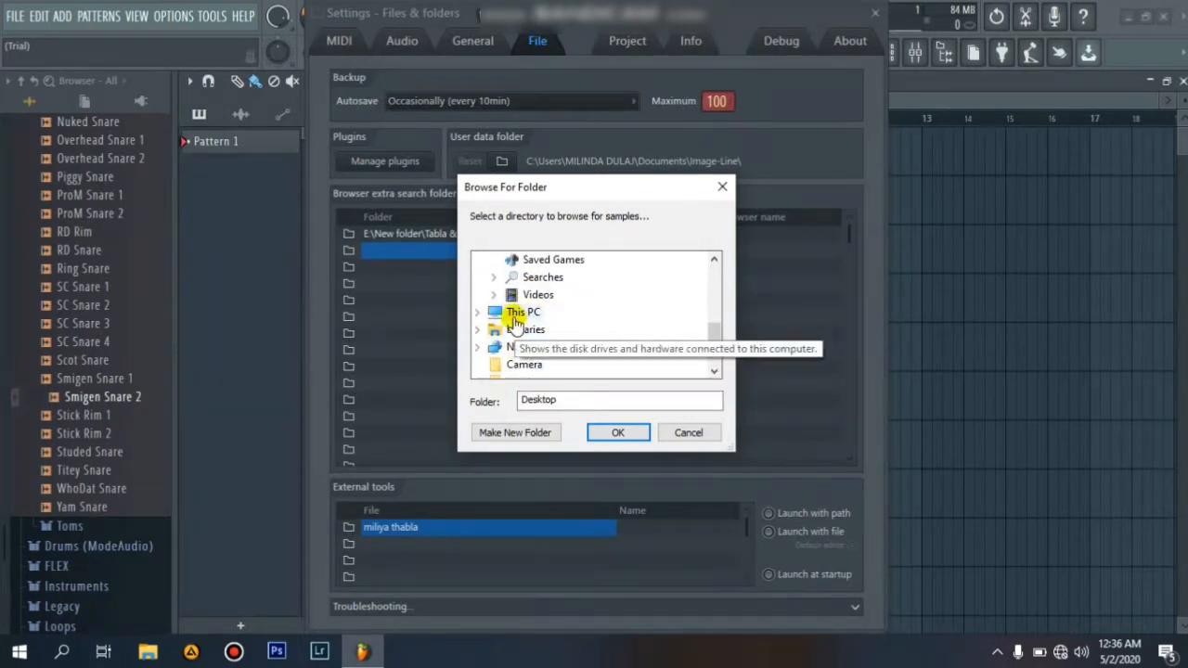
scroll(516, 321, down, 1)
scroll(510, 317, up, 1)
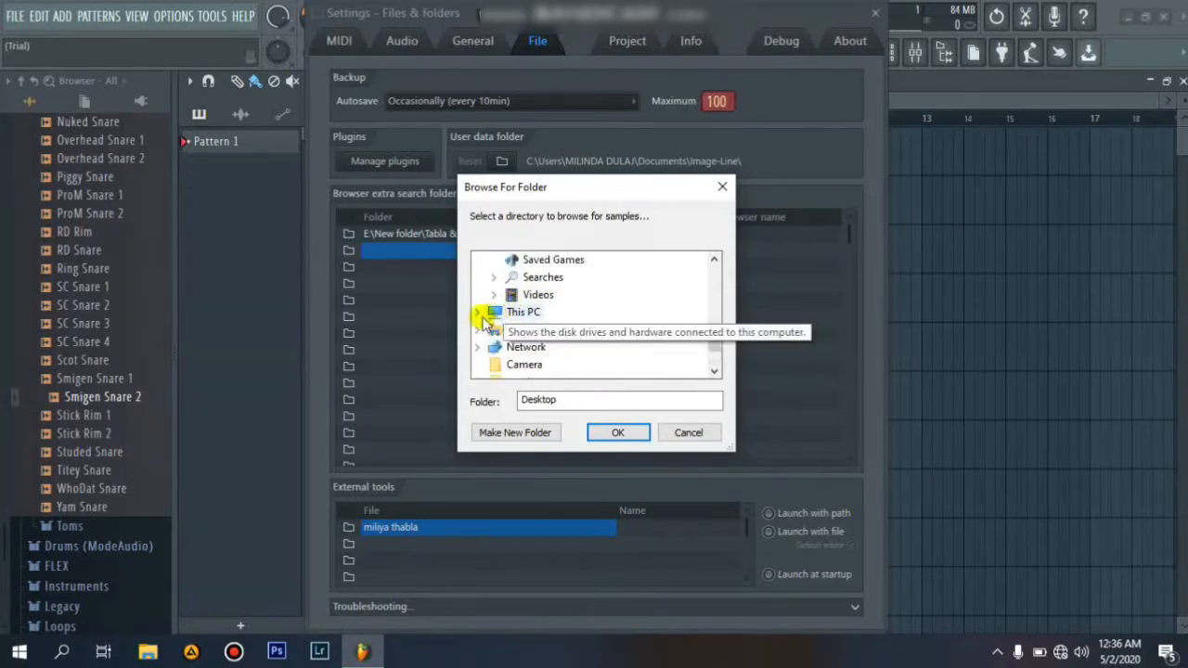
click(477, 316)
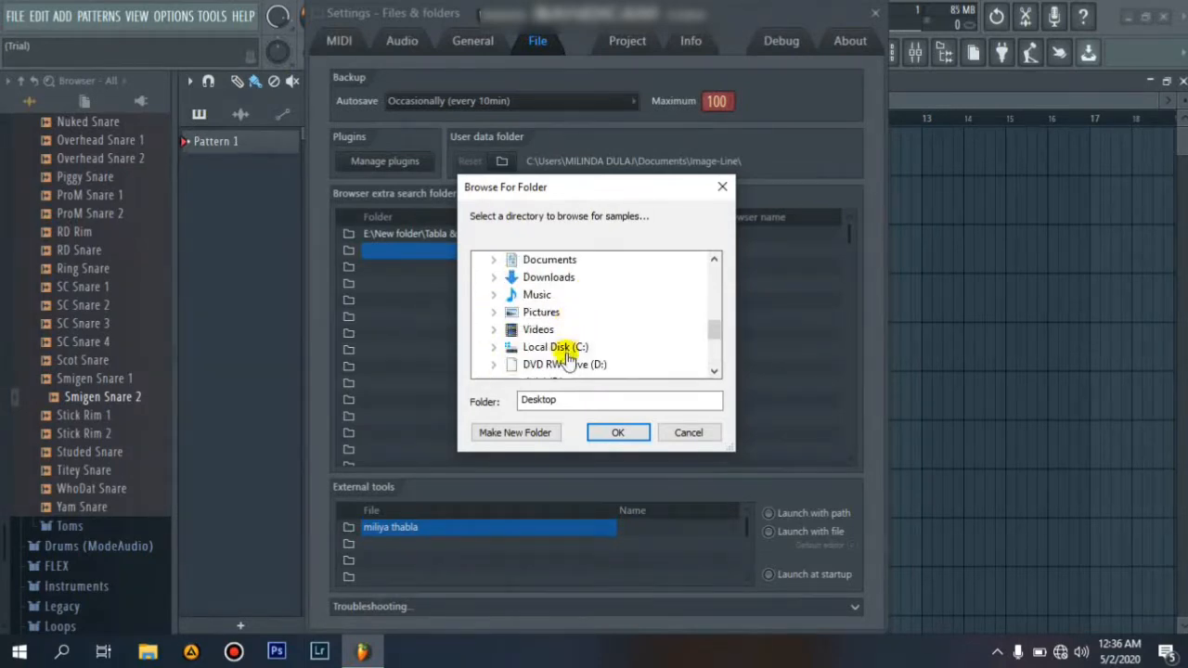
scroll(555, 350, down, 1)
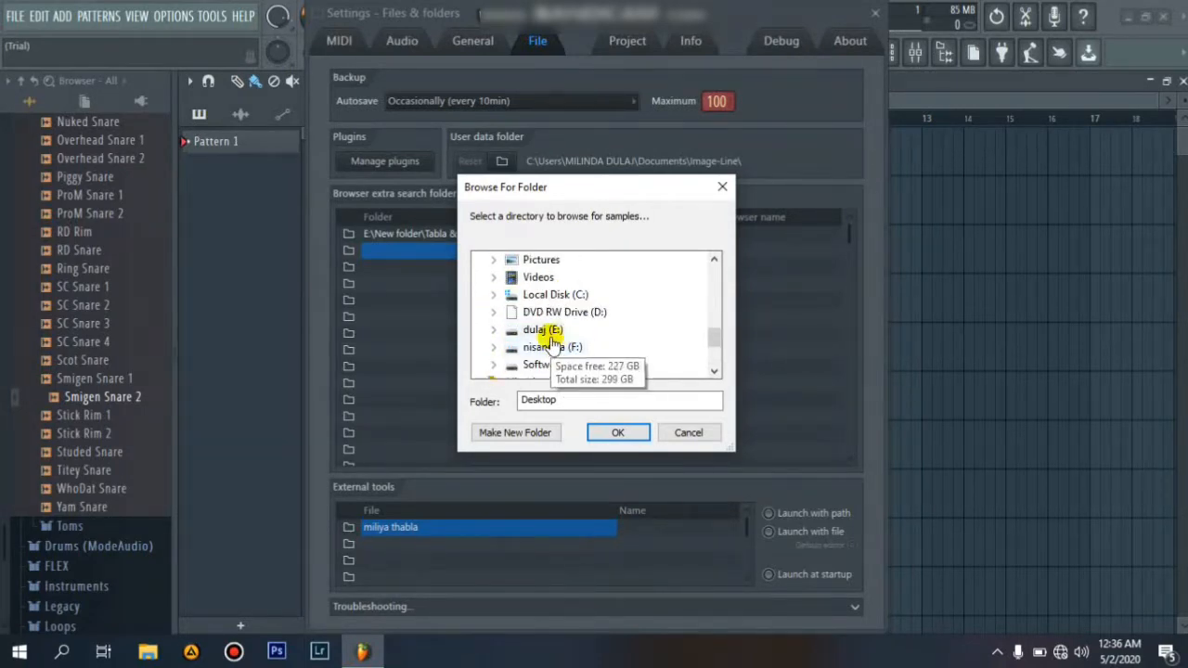
double_click(548, 331)
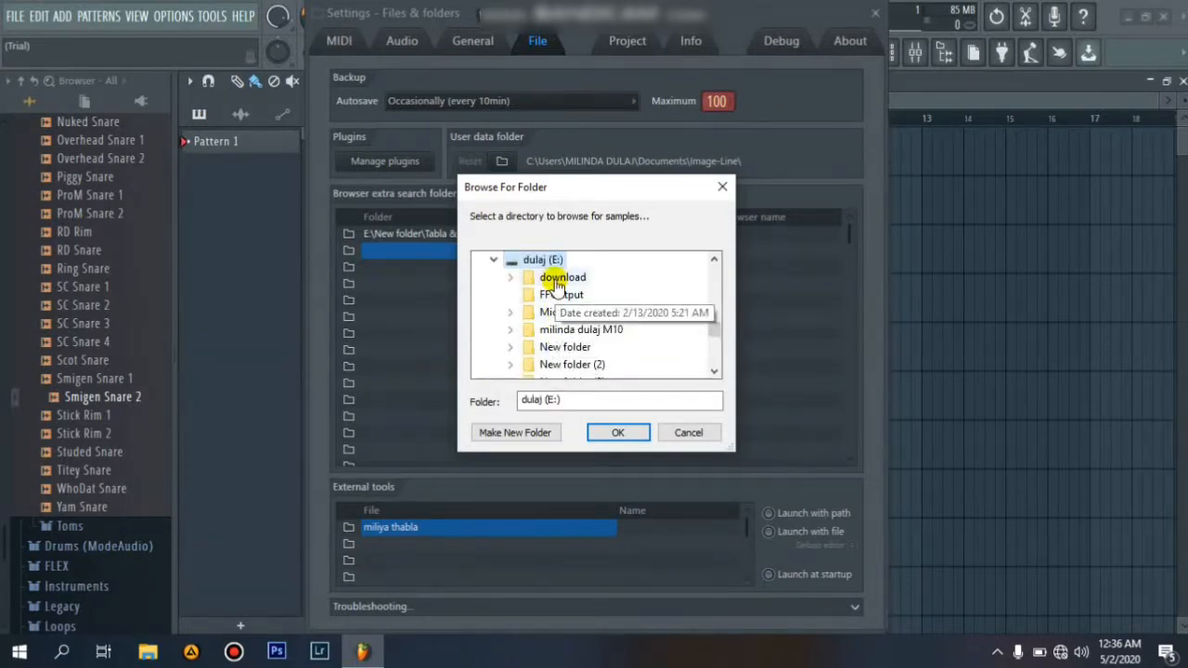
Add the New Folder inside Tabla & Dholak, in the personal folder on the E: drive, as the second extra search folder
click(555, 295)
click(555, 278)
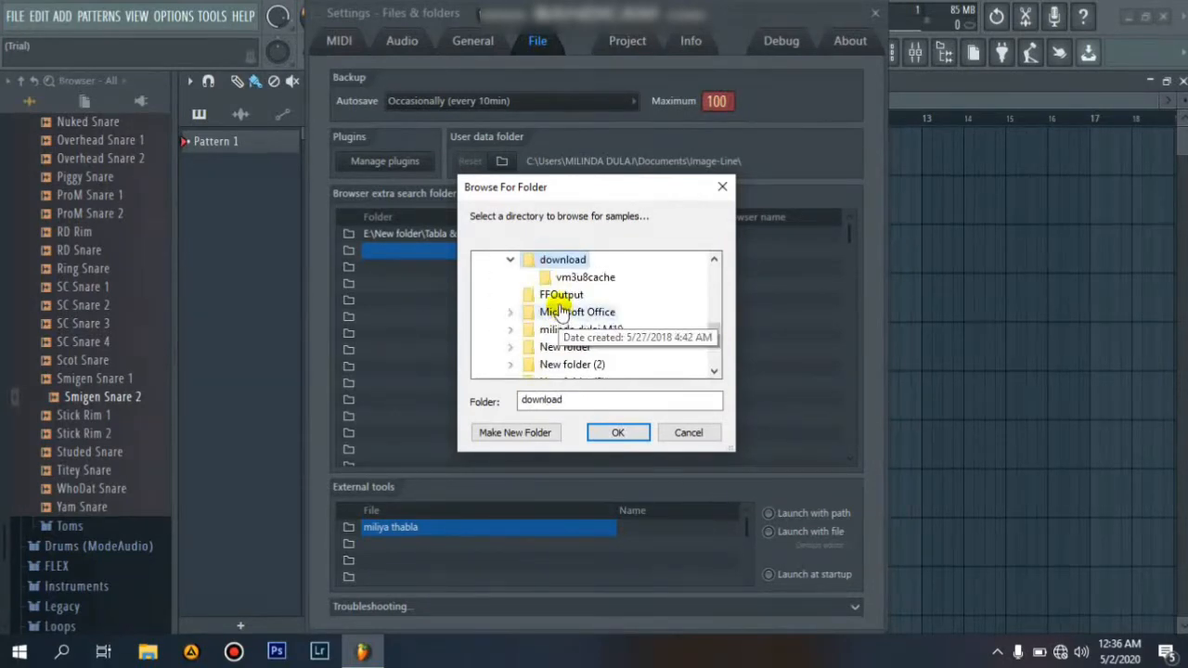
click(524, 313)
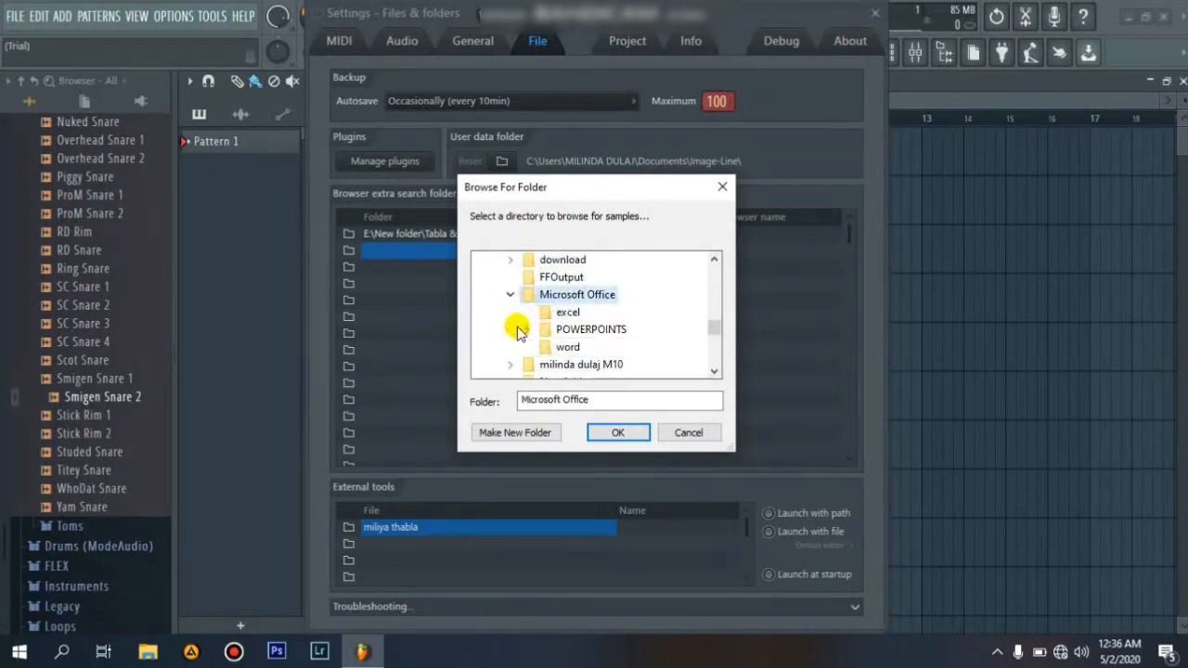
click(511, 295)
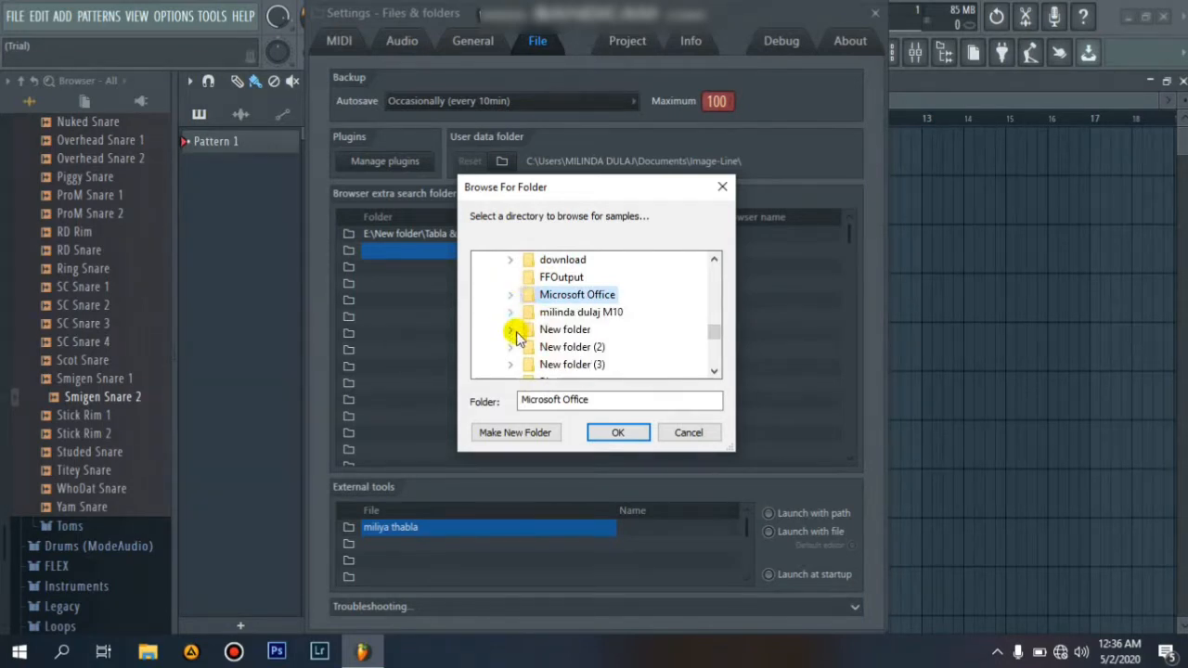
click(511, 314)
scroll(504, 334, down, 1)
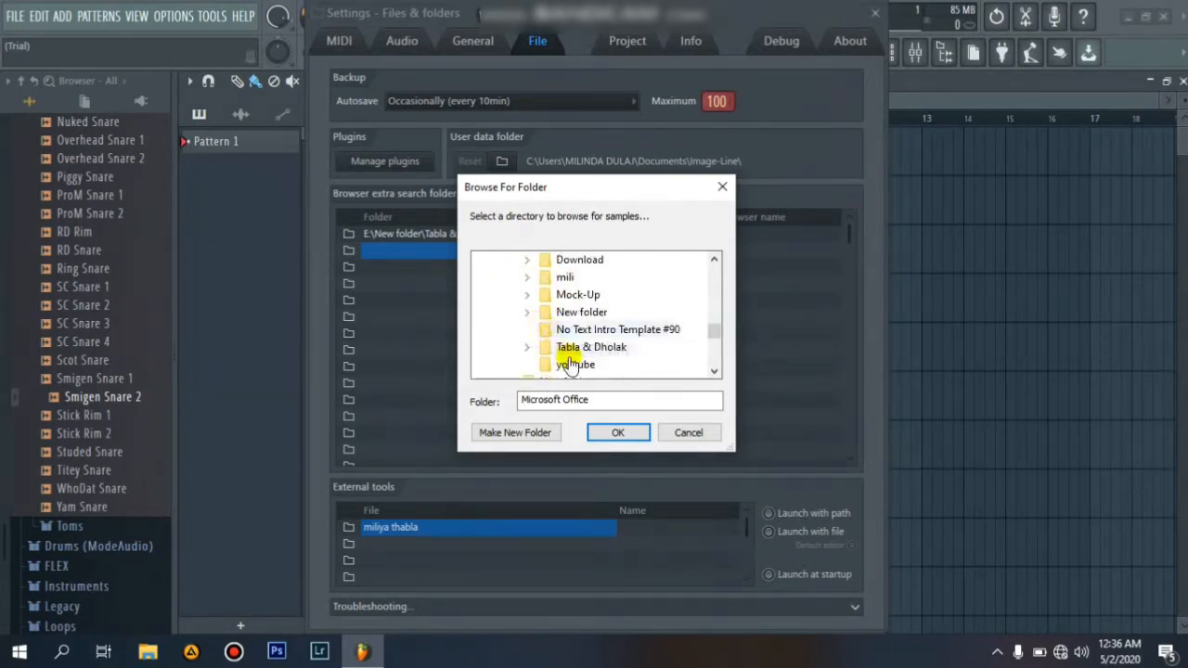
double_click(564, 348)
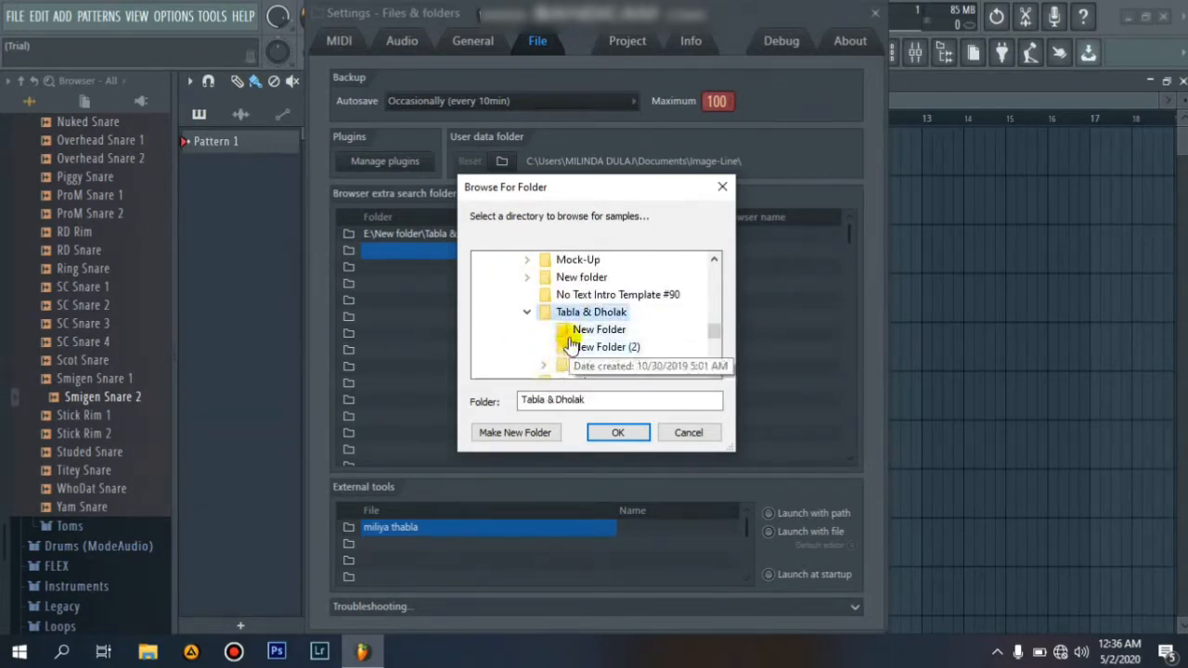
click(571, 332)
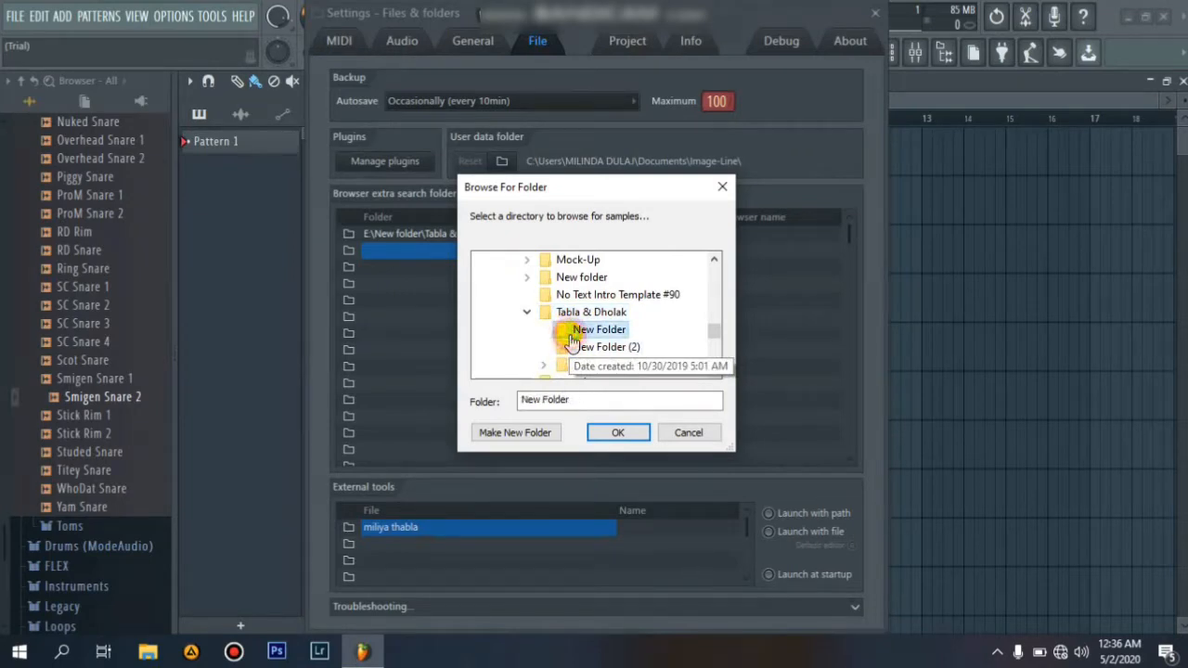
click(611, 433)
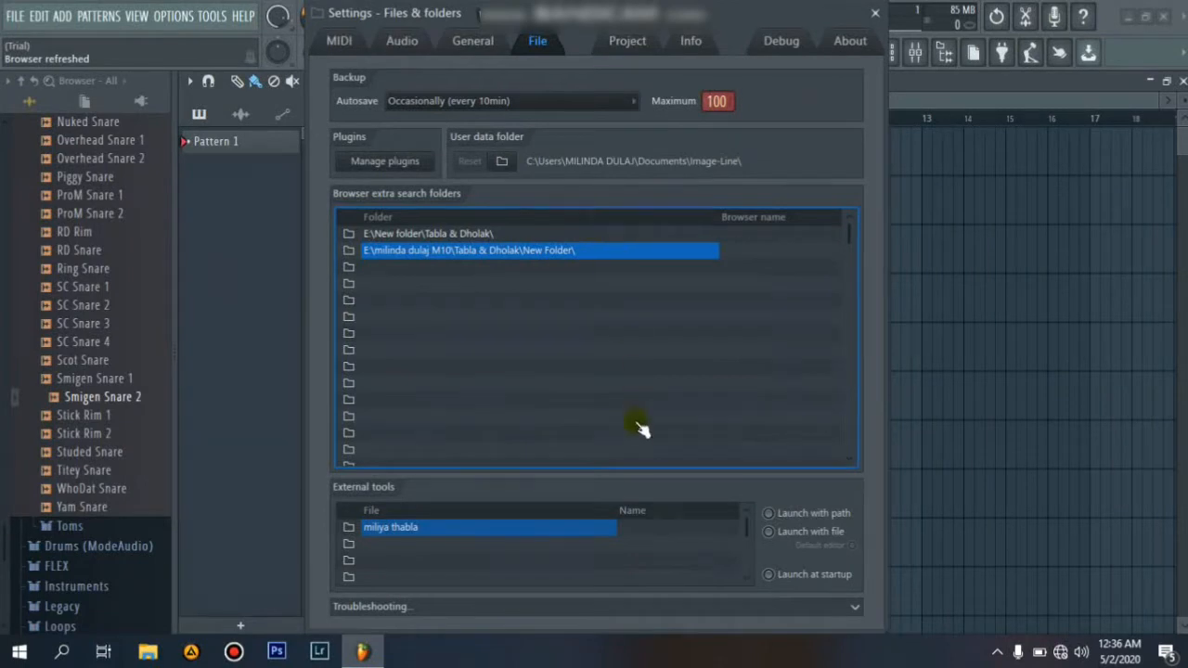
key(Return)
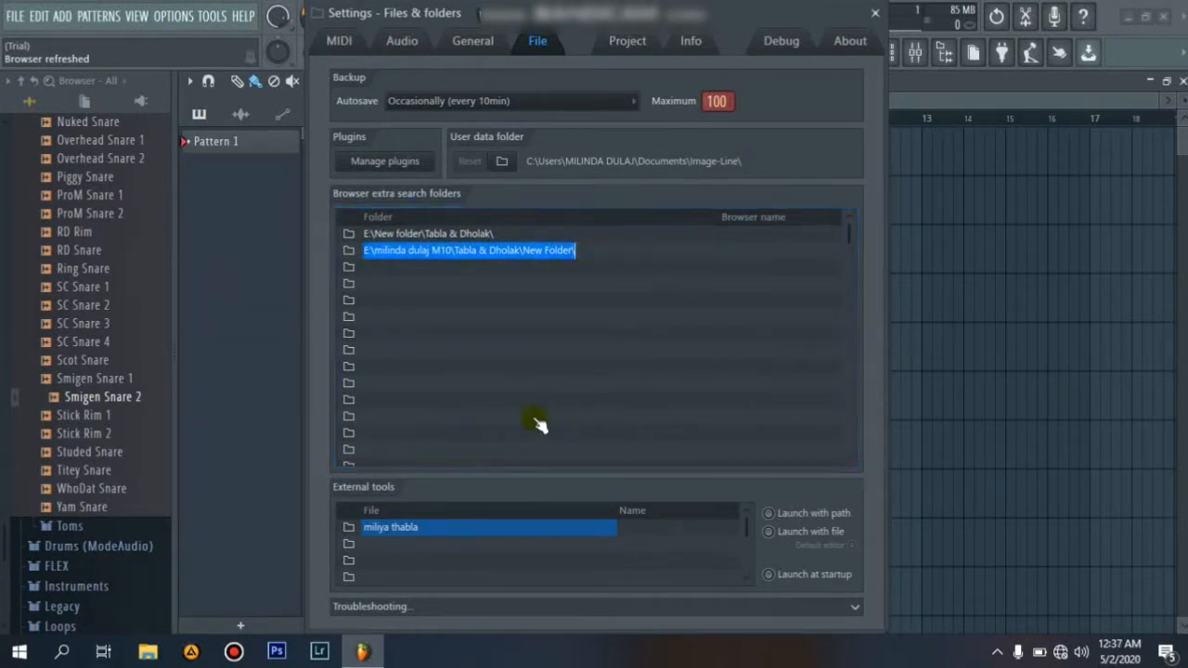
key(Return)
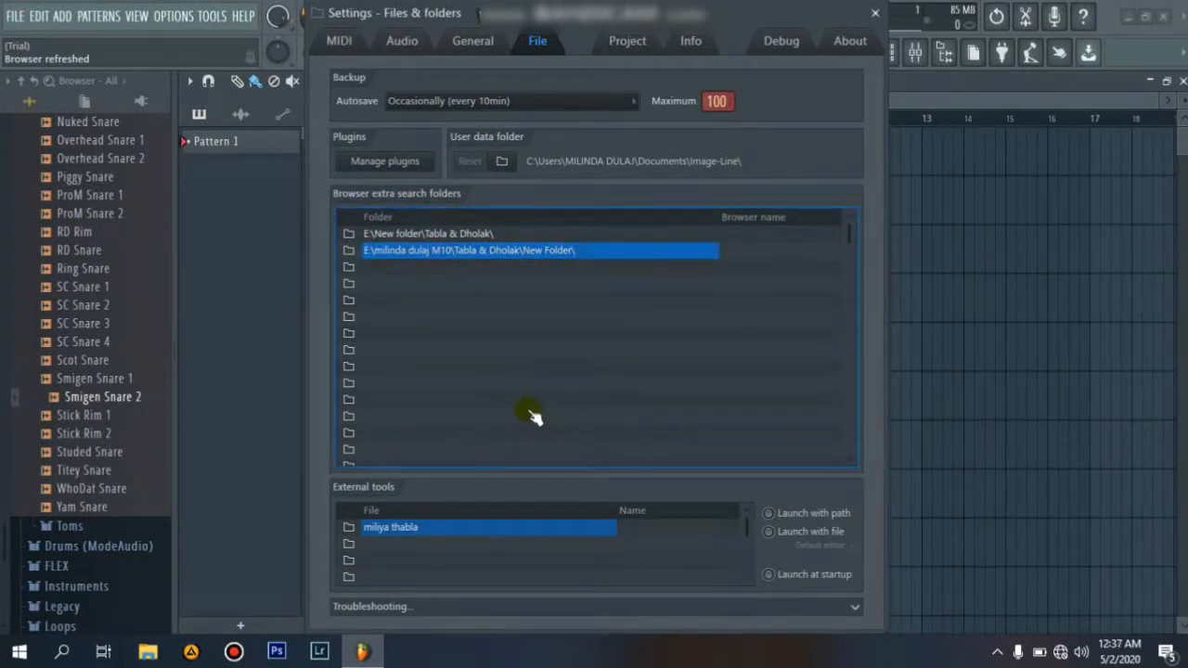
Look through the browser's folder list for the newly added New Folder
click(154, 525)
scroll(165, 477, down, 5)
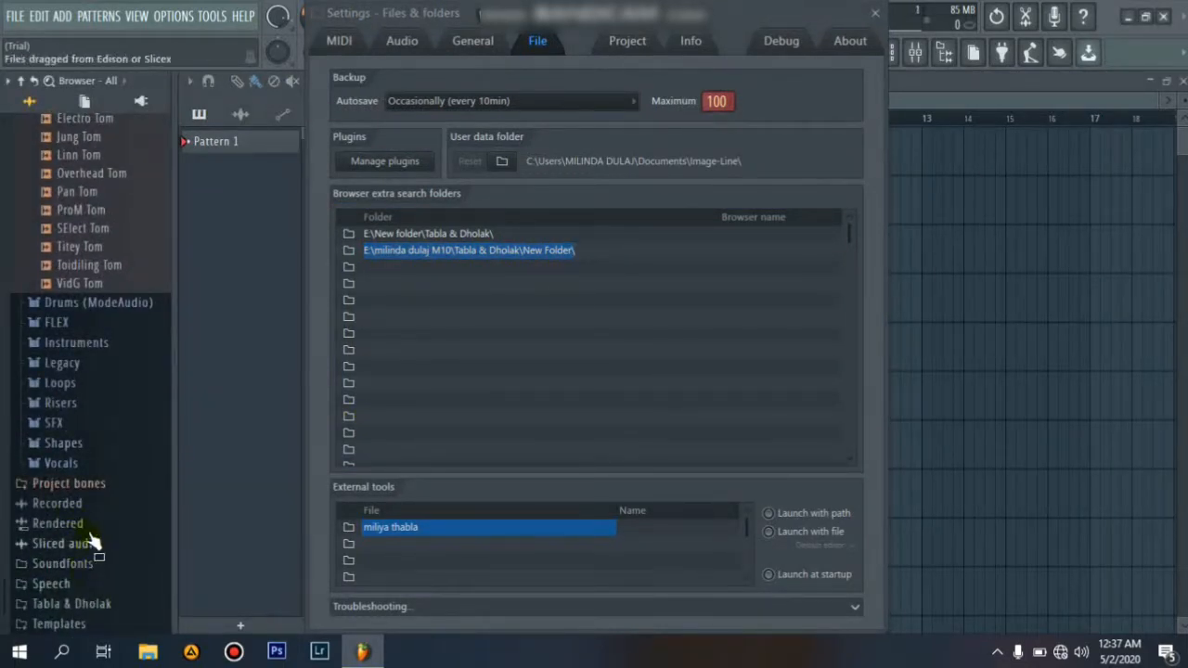
scroll(83, 502, up, 5)
scroll(84, 503, up, 2)
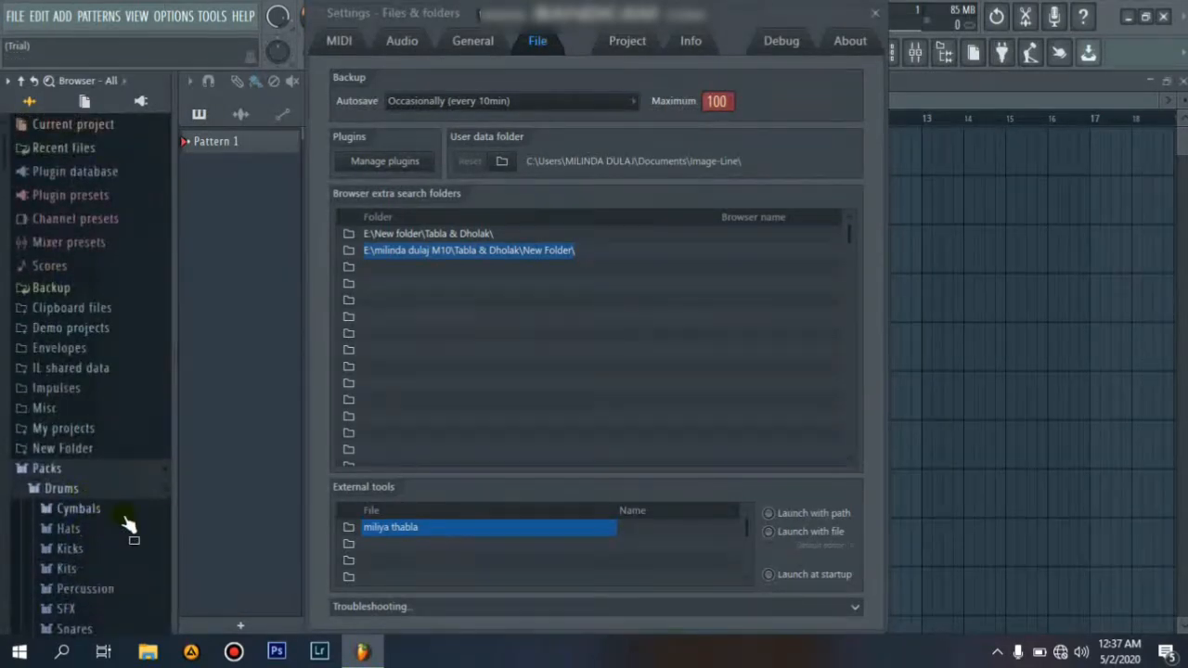
Set the file entry of the first external tool to "mili"
click(523, 249)
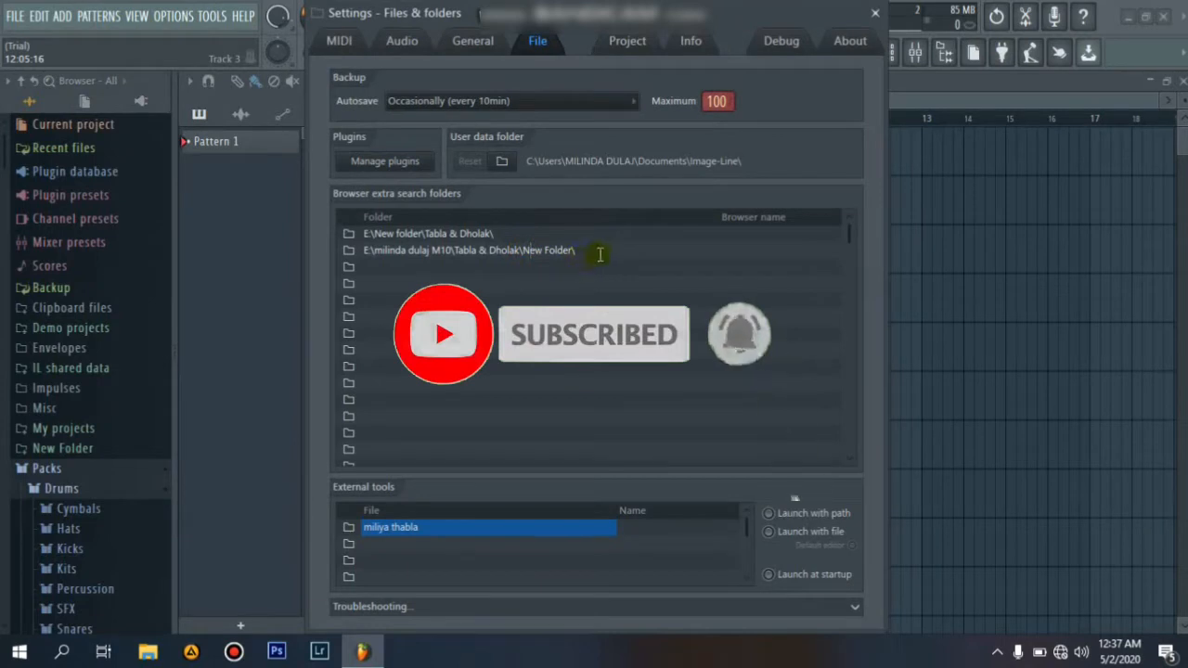
drag(599, 251, 390, 259)
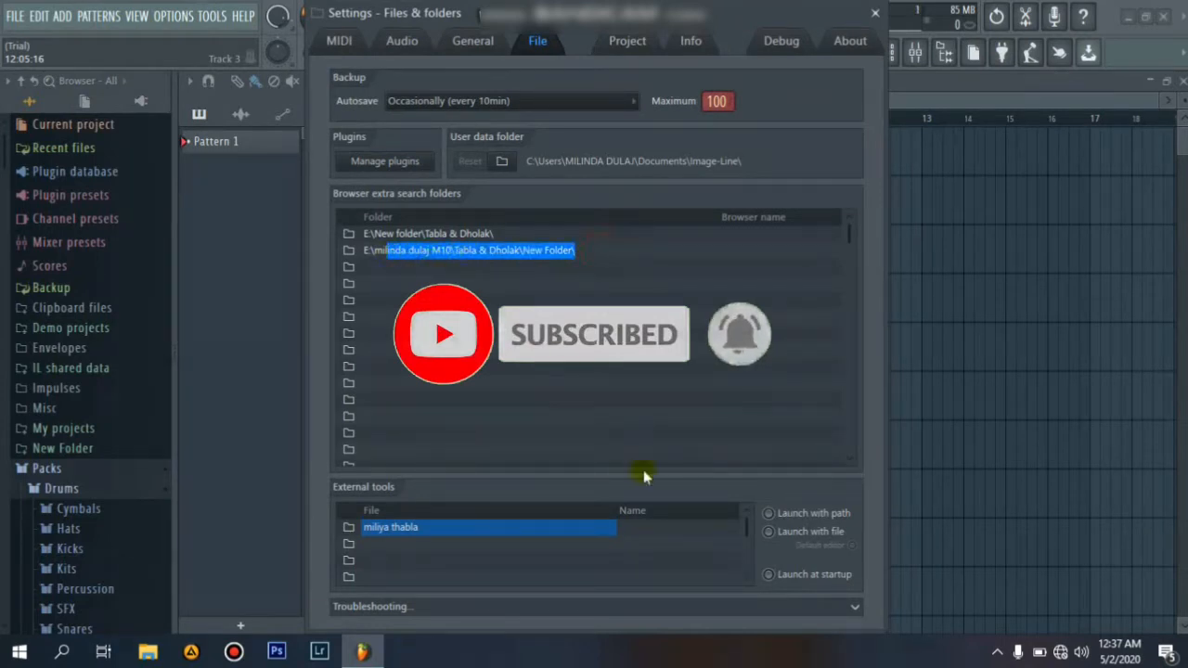
click(578, 530)
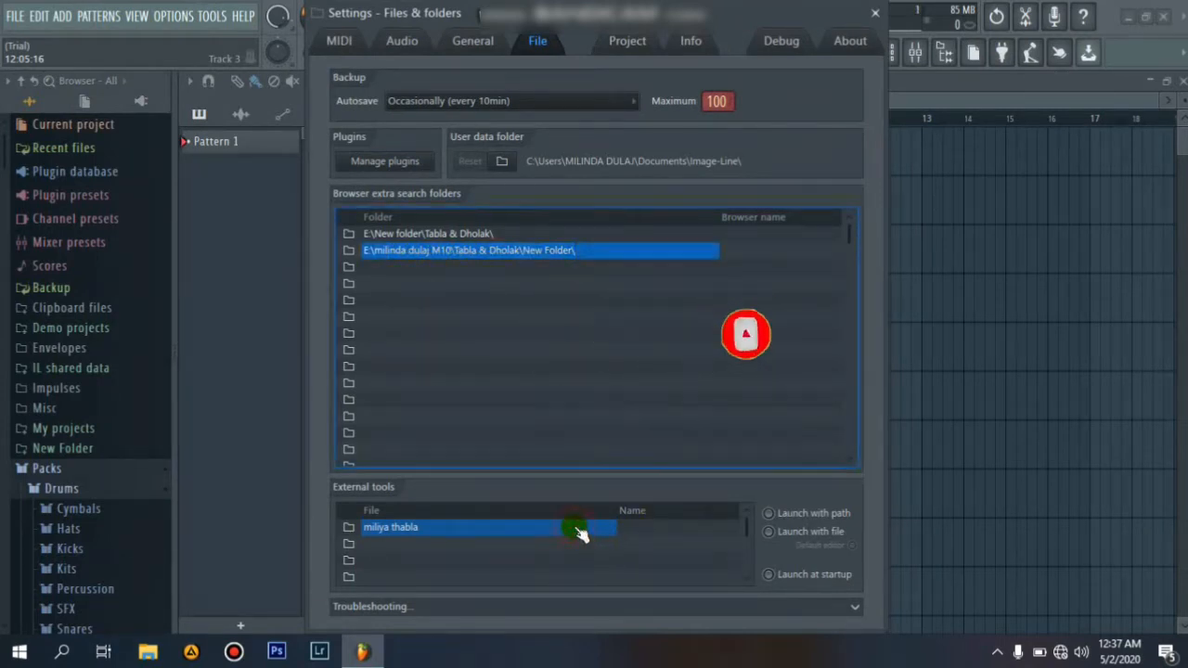
click(469, 531)
drag(469, 531, 356, 516)
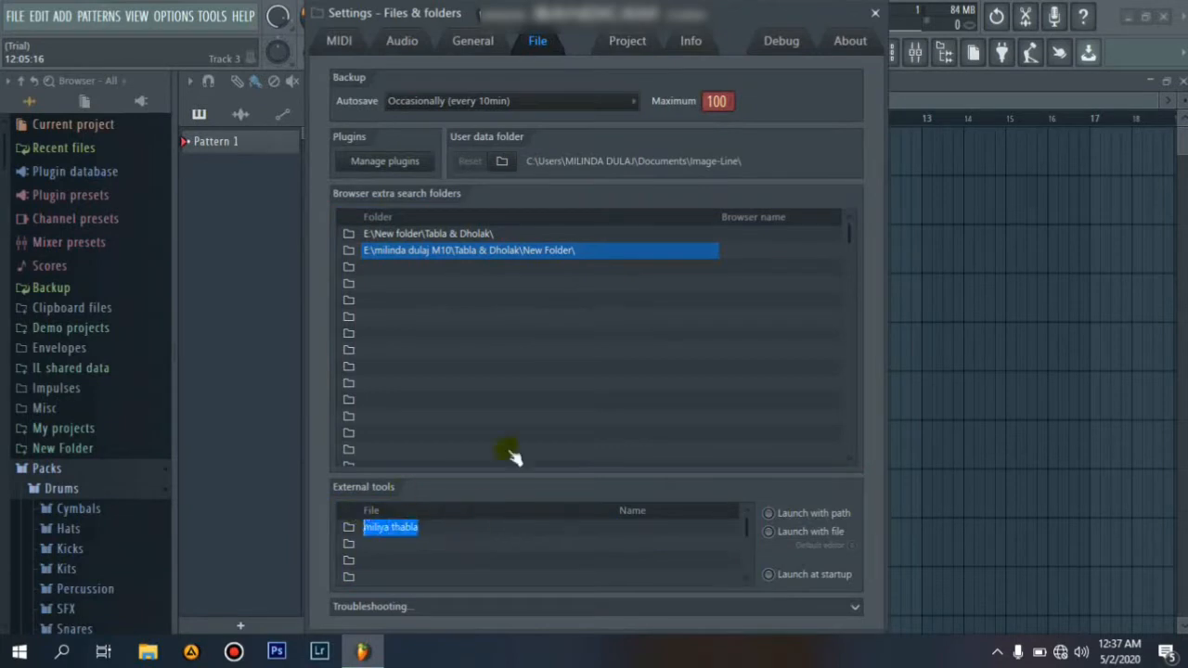
text(mi)
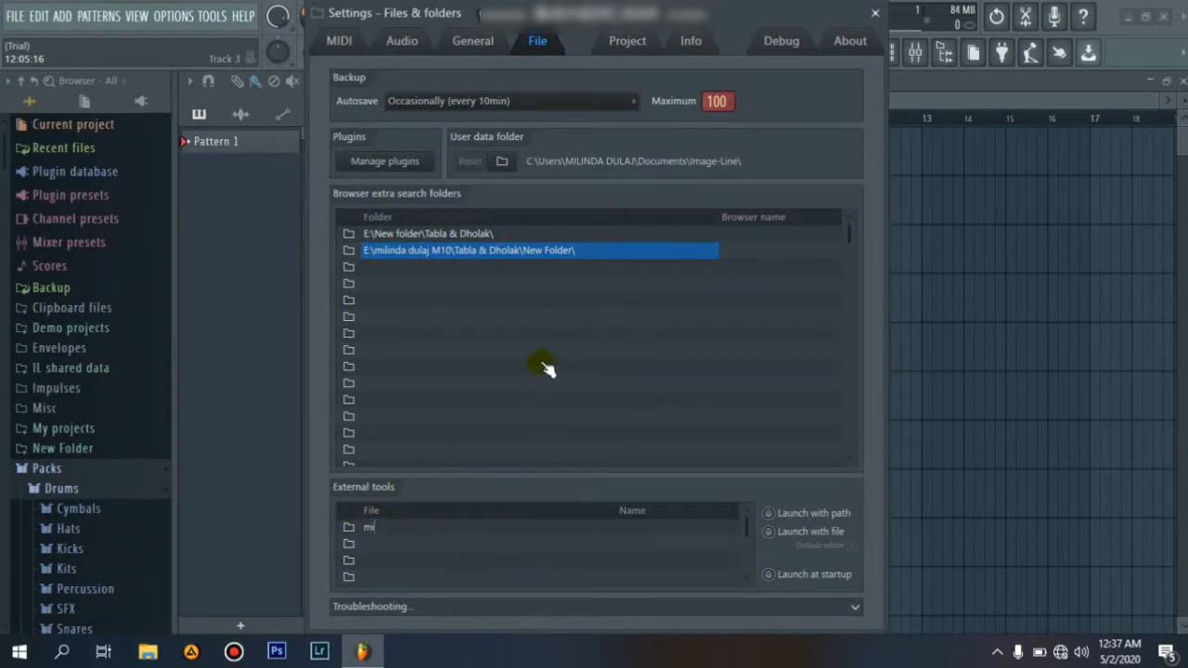
text(li)
key(Return)
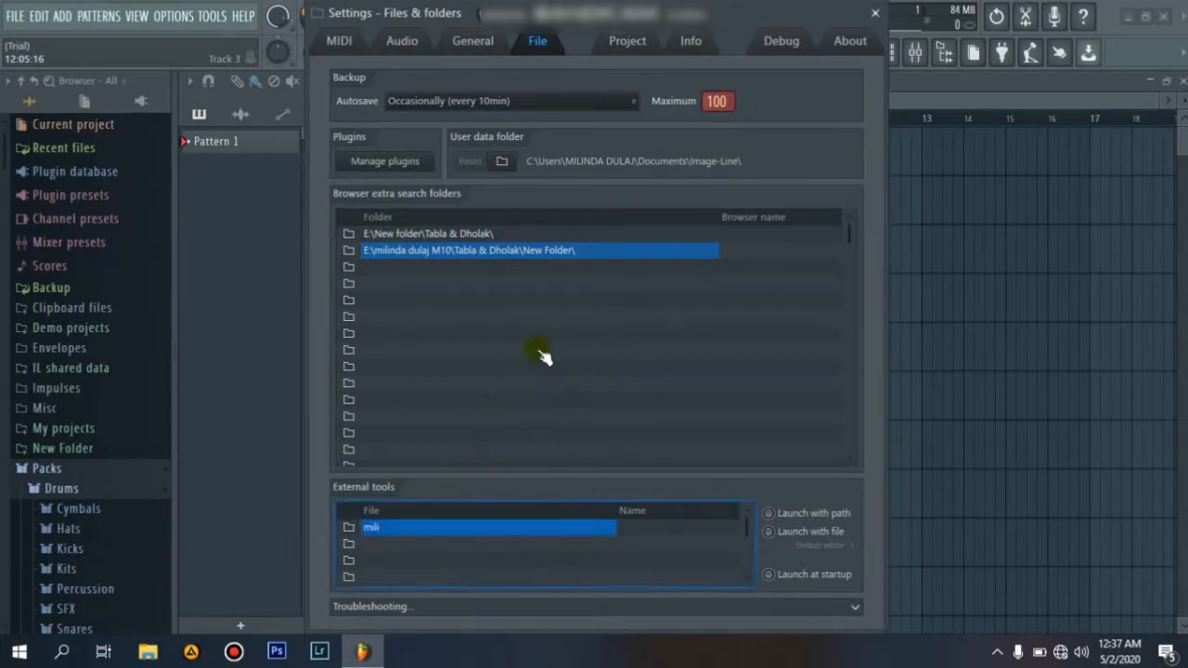
Recheck the second extra search folder's path and examine the browser's entries from New Folder down to Tabla & Dholak
click(574, 317)
click(562, 253)
click(560, 250)
key(Return)
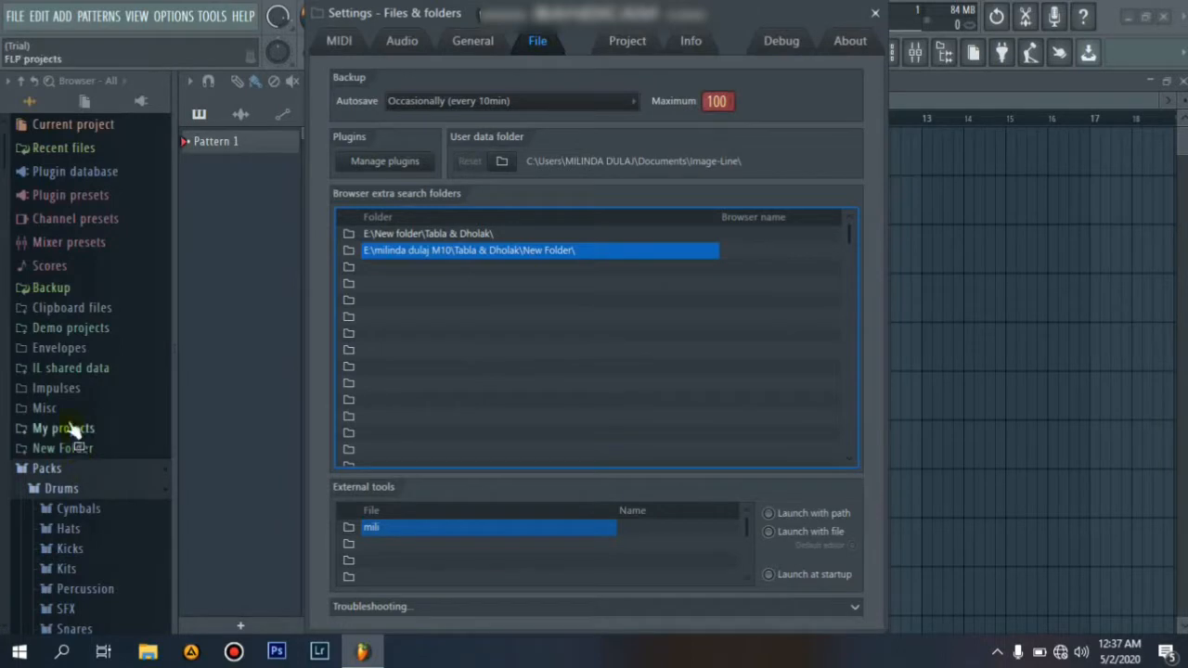
scroll(106, 510, down, 3)
click(106, 506)
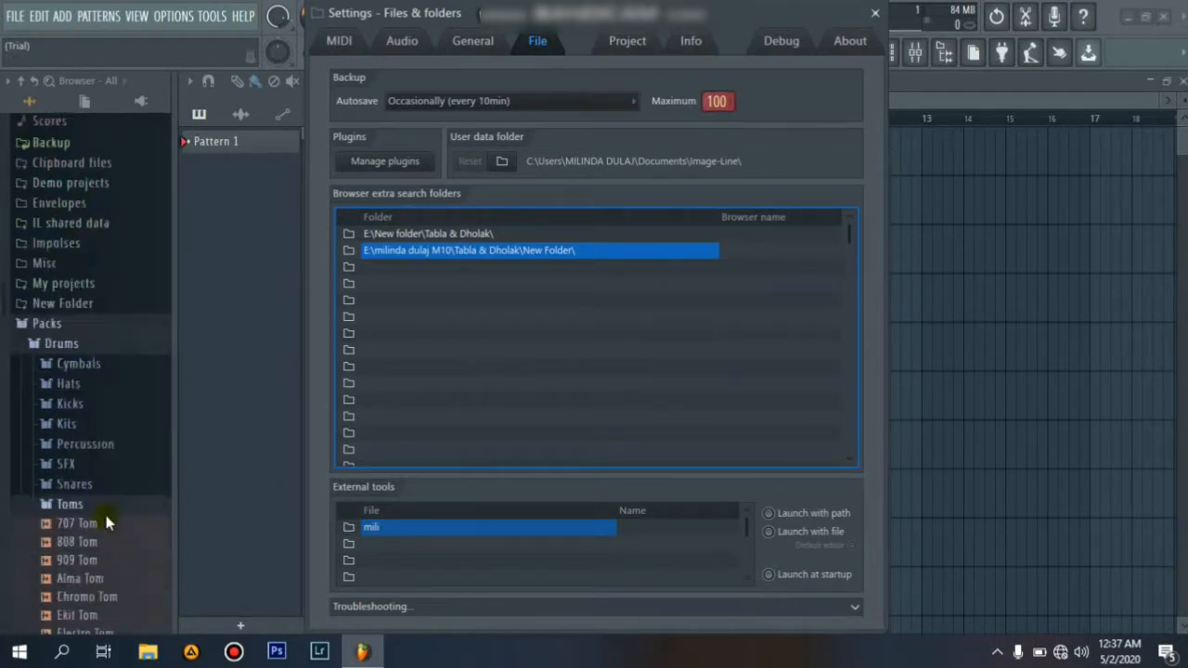
scroll(105, 519, down, 7)
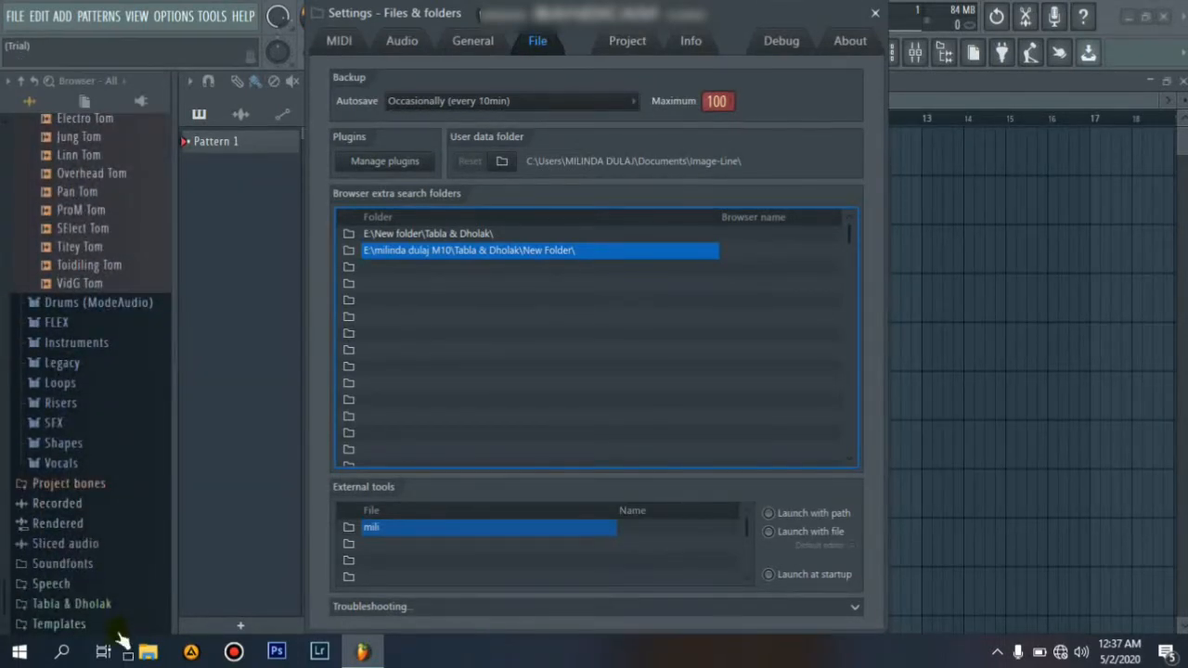
Expand the newly added New Folder in the browser to check the samples it contains
scroll(85, 565, up, 10)
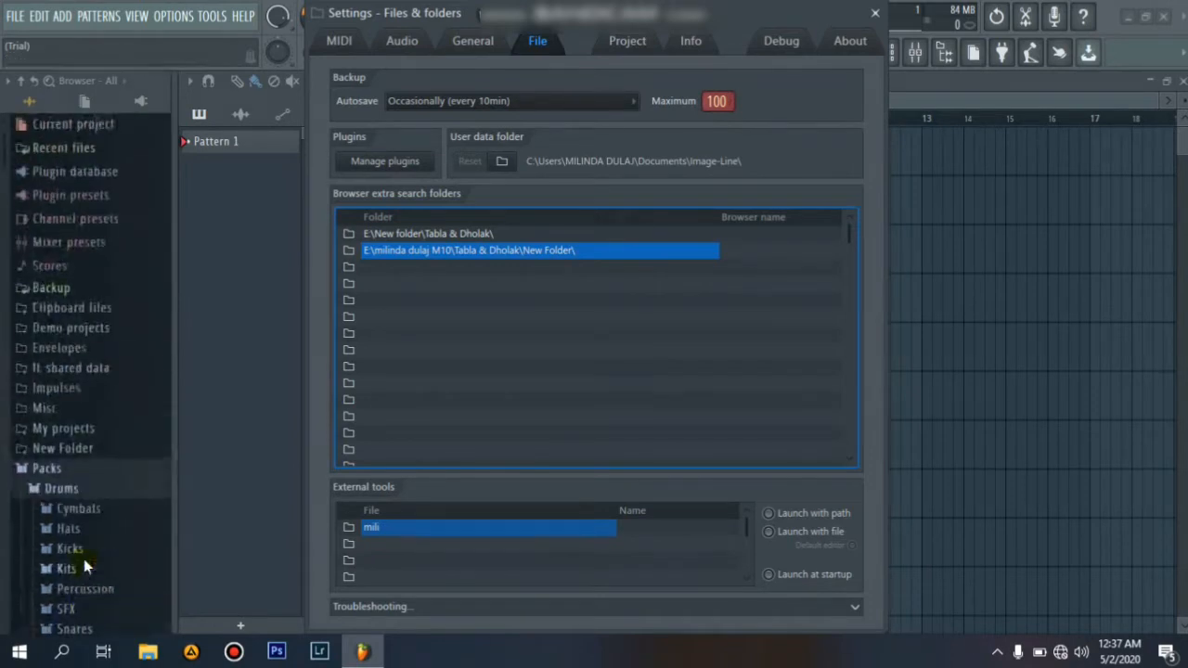
click(67, 448)
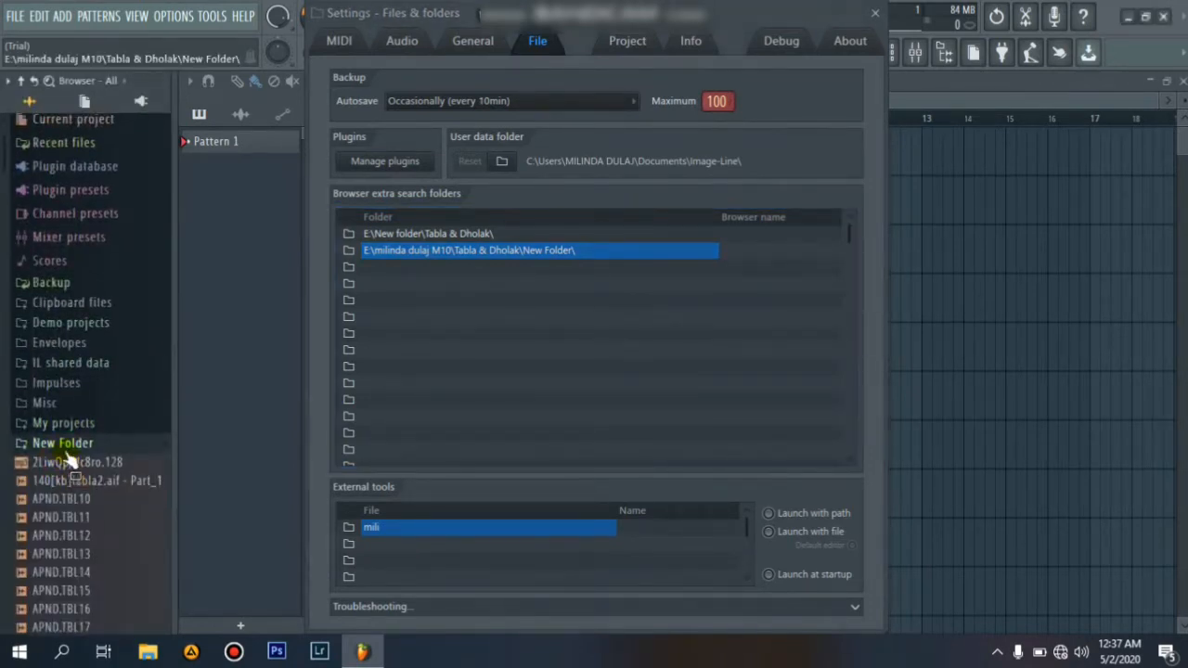
click(67, 448)
click(65, 451)
click(69, 450)
click(67, 447)
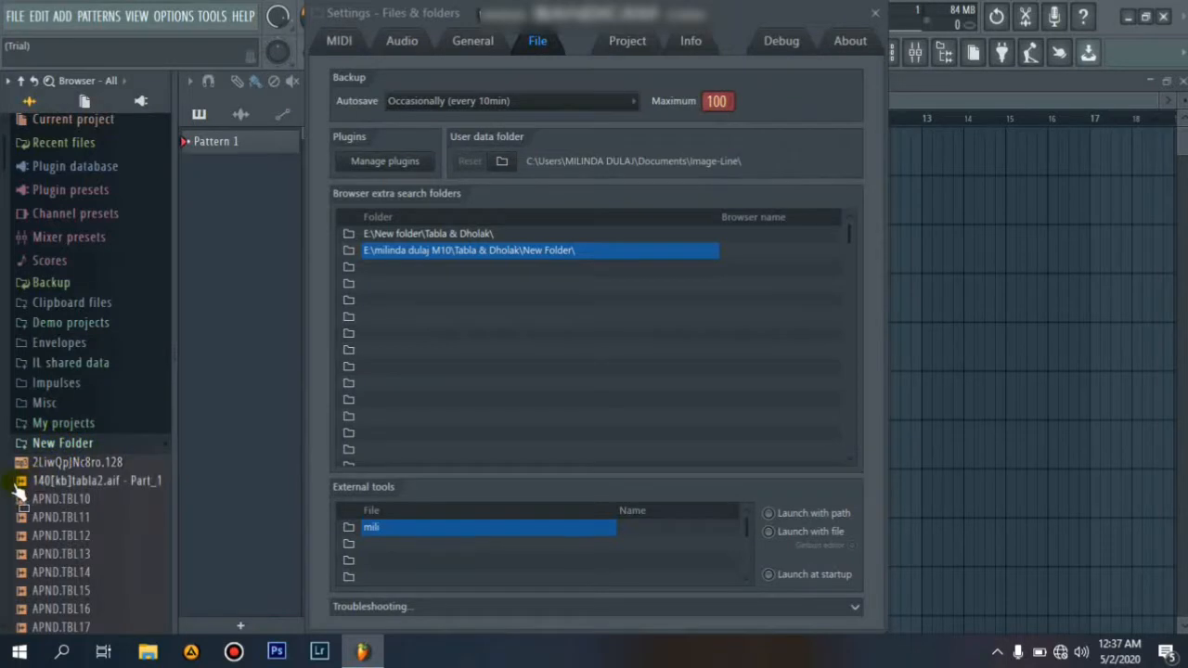
Audition the samples near the start of New Folder, from APND.TBL15 up to 2LiwQpJNc8ro.128
scroll(77, 478, down, 6)
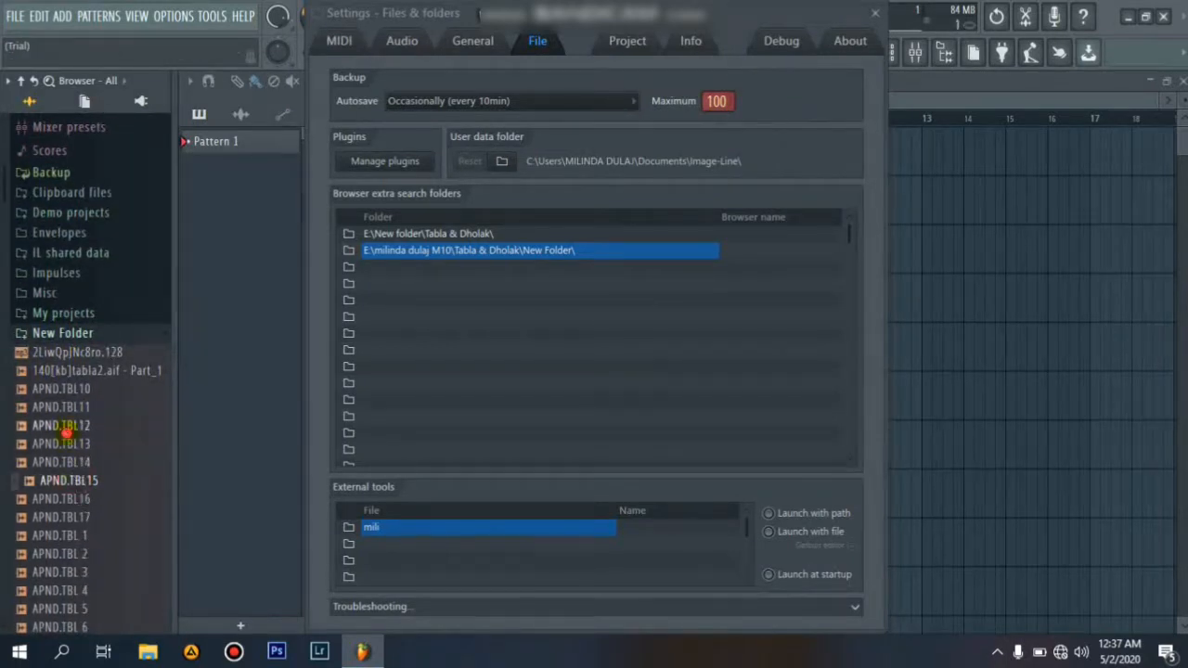
drag(75, 428, 77, 407)
click(75, 406)
click(75, 389)
click(88, 372)
click(106, 355)
scroll(75, 437, down, 6)
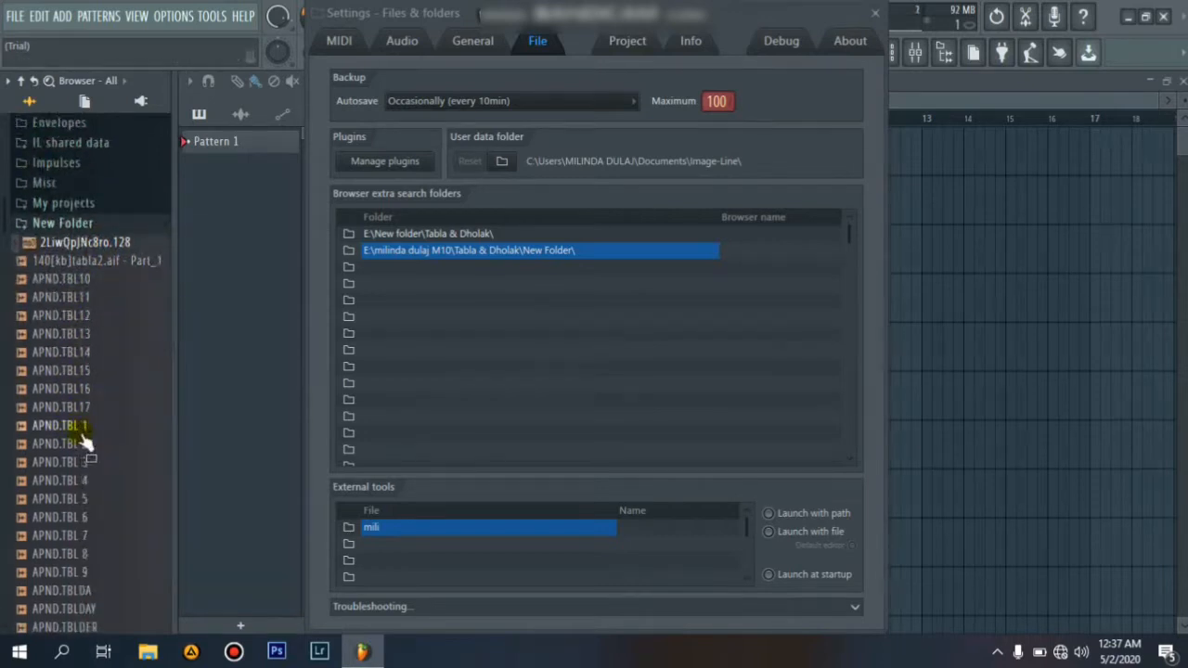
Audition samples further down New Folder, from the APND.TBL group to DGGIS.BSS1
drag(86, 422, 51, 575)
click(52, 606)
scroll(58, 585, down, 4)
click(69, 504)
click(65, 477)
drag(65, 475, 63, 568)
click(57, 556)
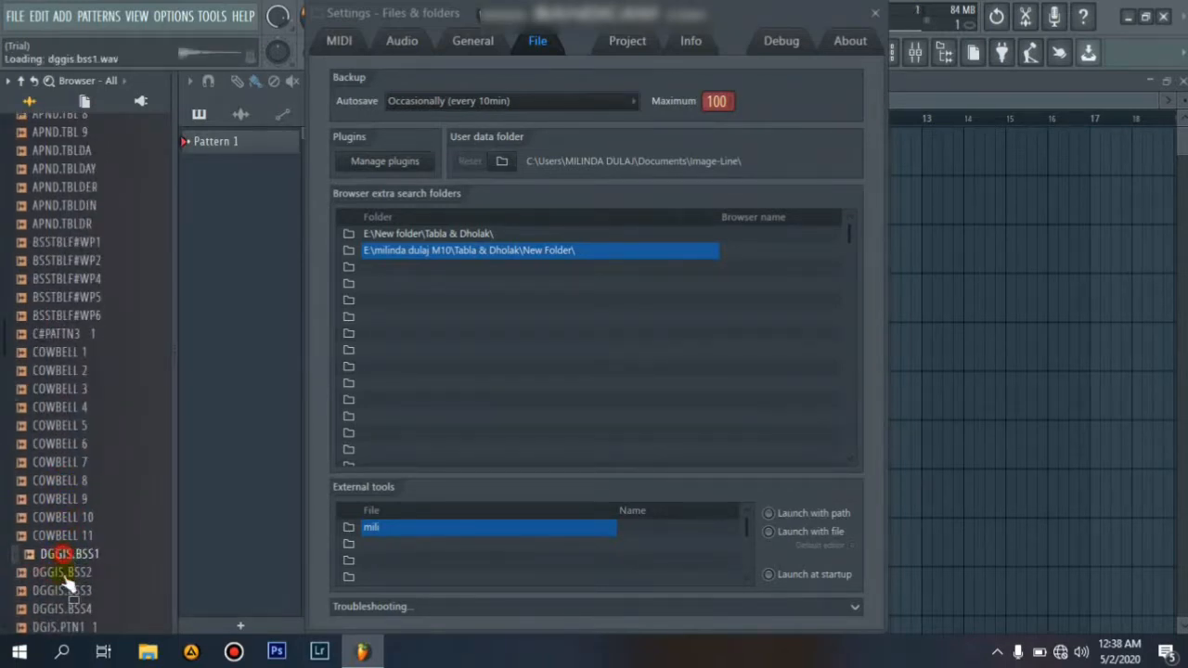
click(62, 651)
click(63, 652)
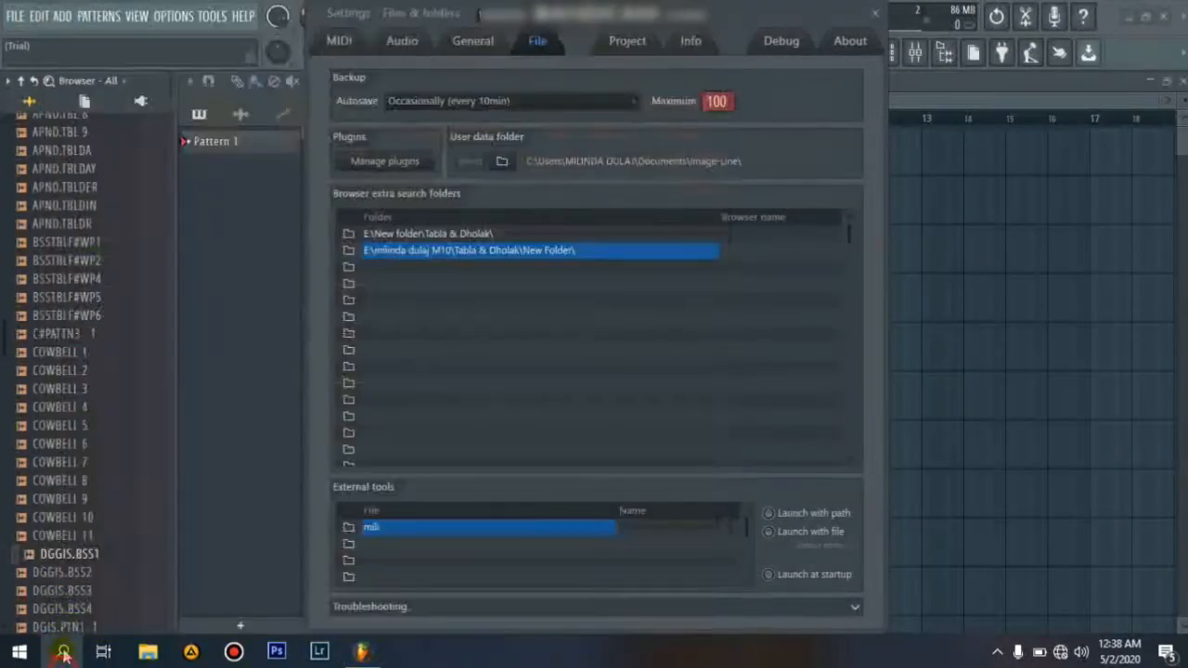
Audition samples in the last part of New Folder, ending with KACHI.DHL12
scroll(69, 579, down, 7)
click(66, 571)
scroll(63, 562, down, 1)
scroll(63, 560, down, 5)
click(72, 482)
click(74, 463)
click(64, 478)
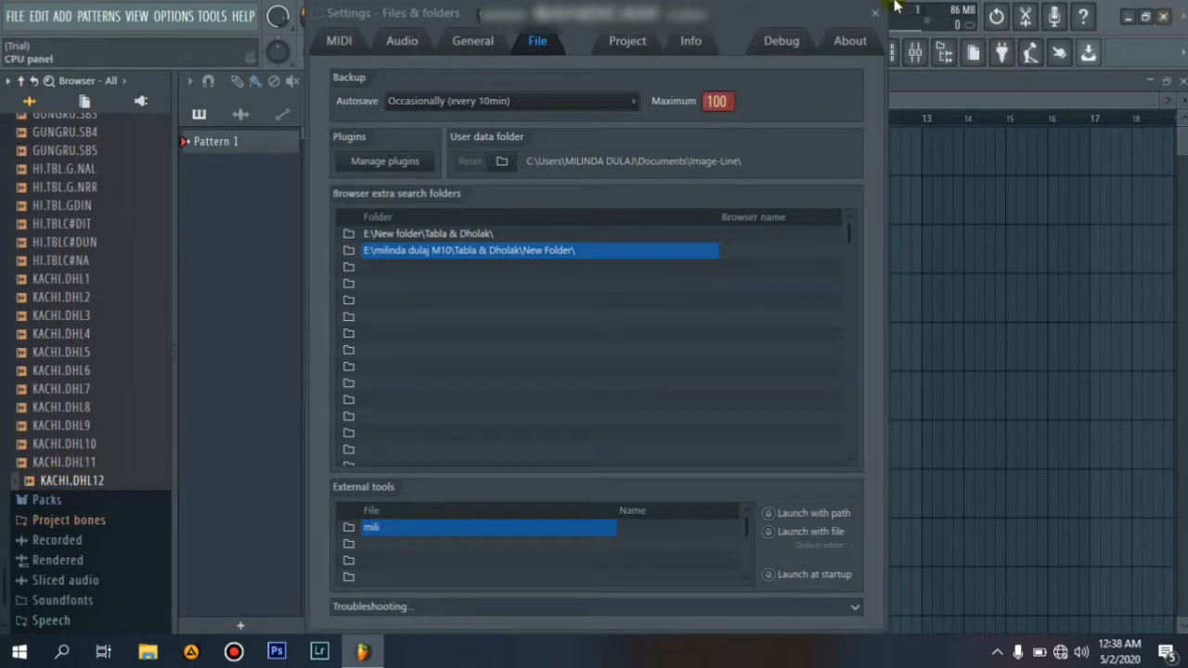
Set the project's time signature to numerator 6 and denominator 8 and close the settings
click(627, 42)
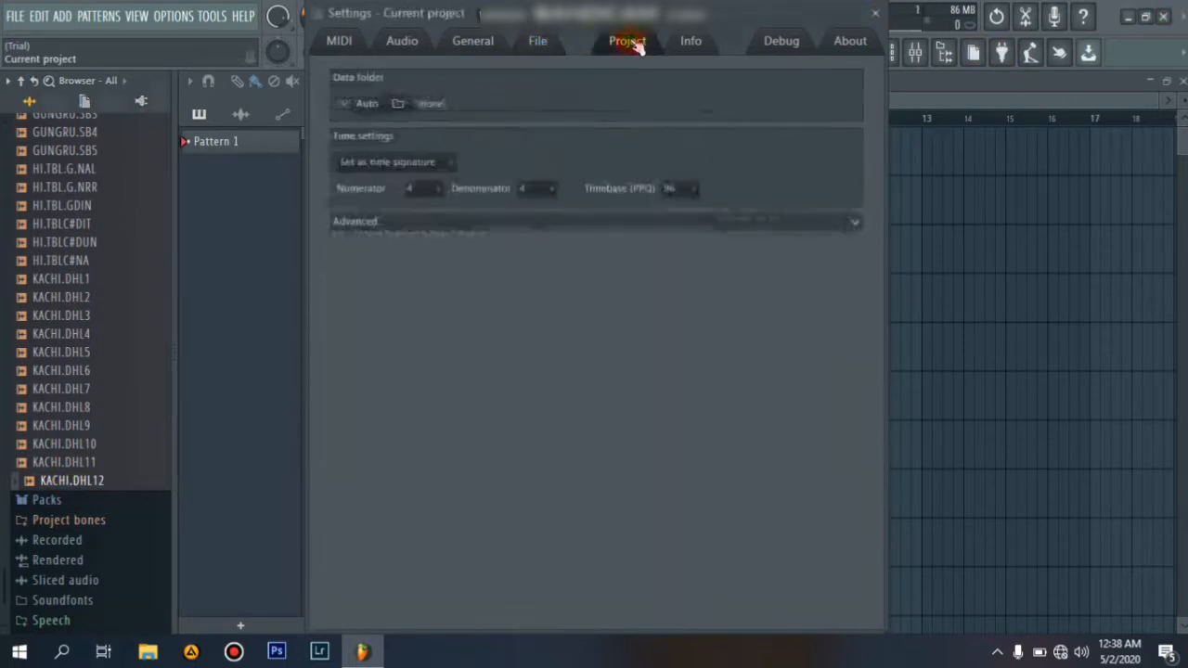
click(437, 189)
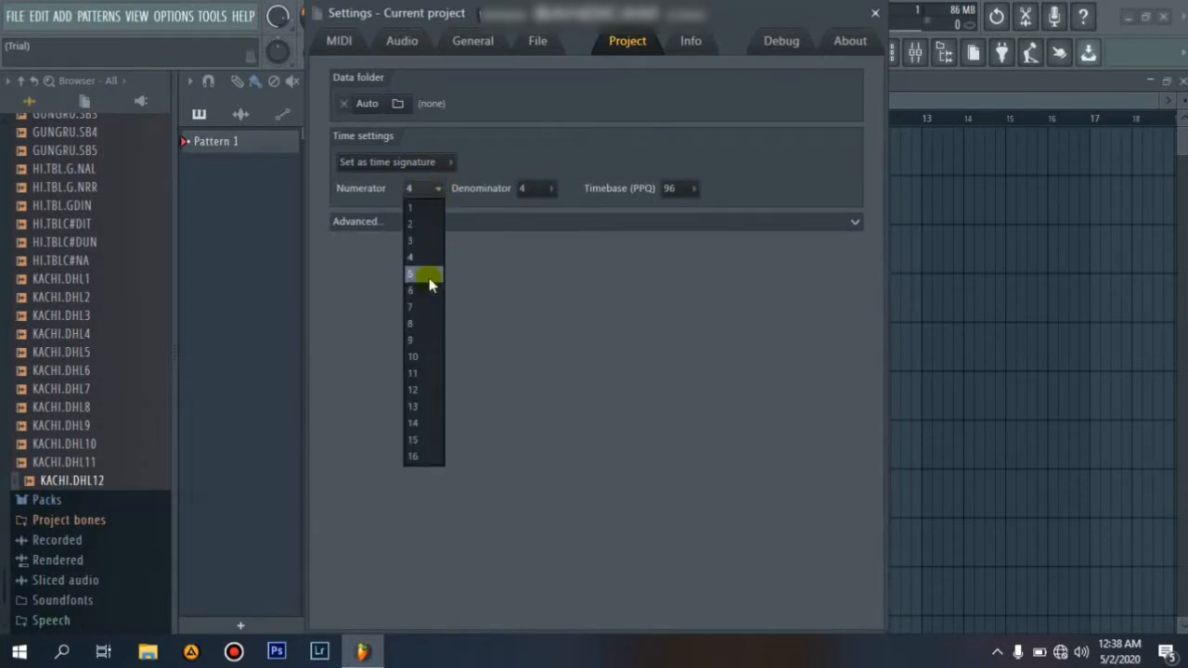
click(427, 292)
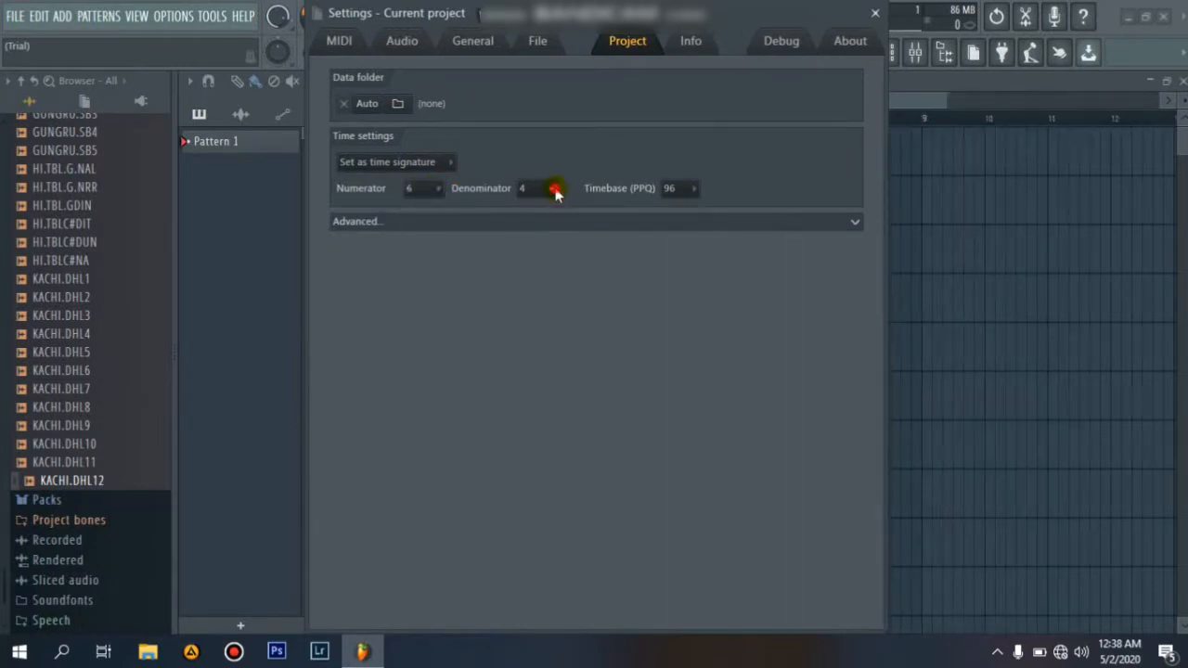
click(554, 189)
click(531, 237)
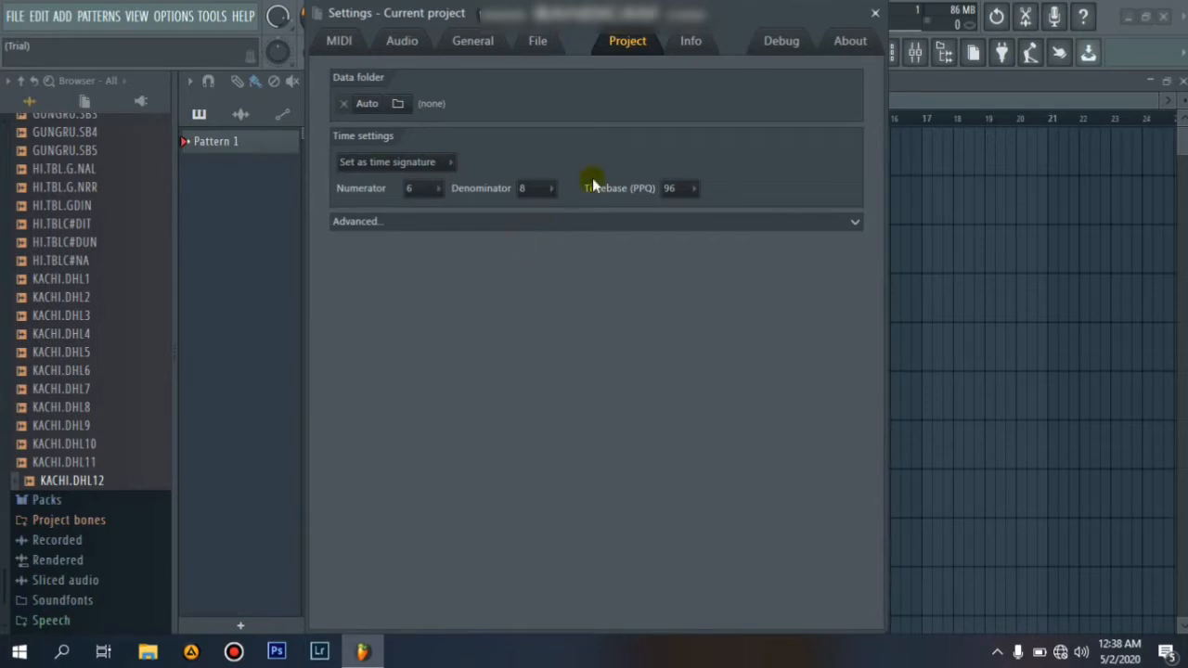
click(873, 14)
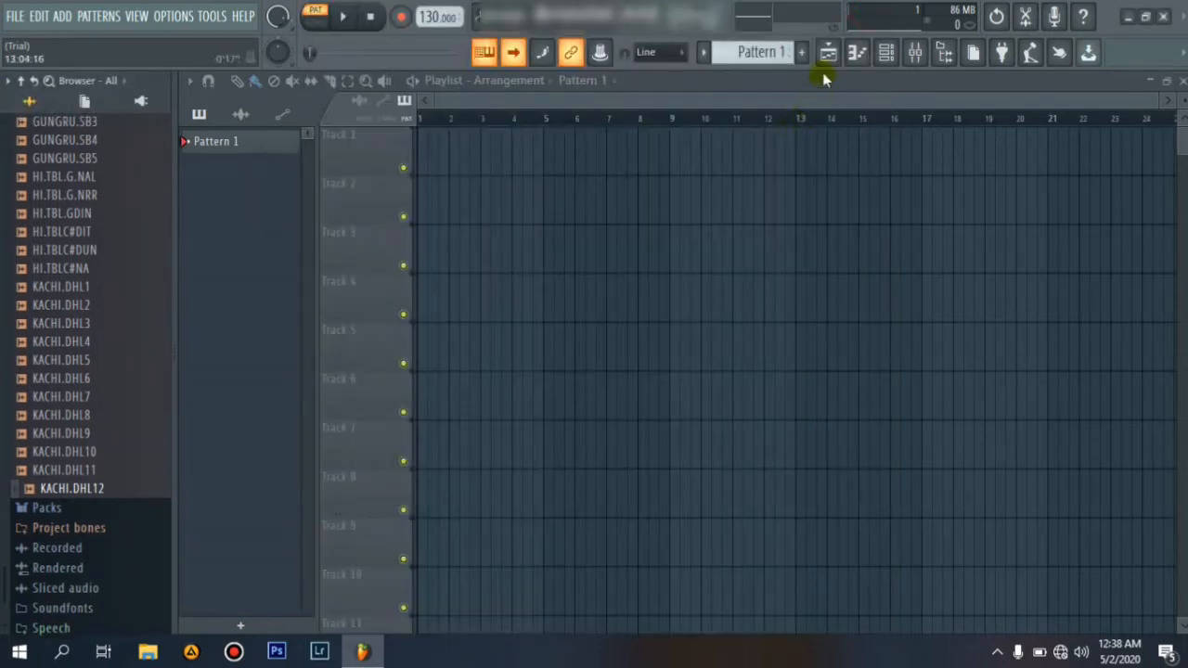
Show the channel rack, place a Kick hit on step 1, start pattern playback and clear the trial hit on step 11
click(886, 53)
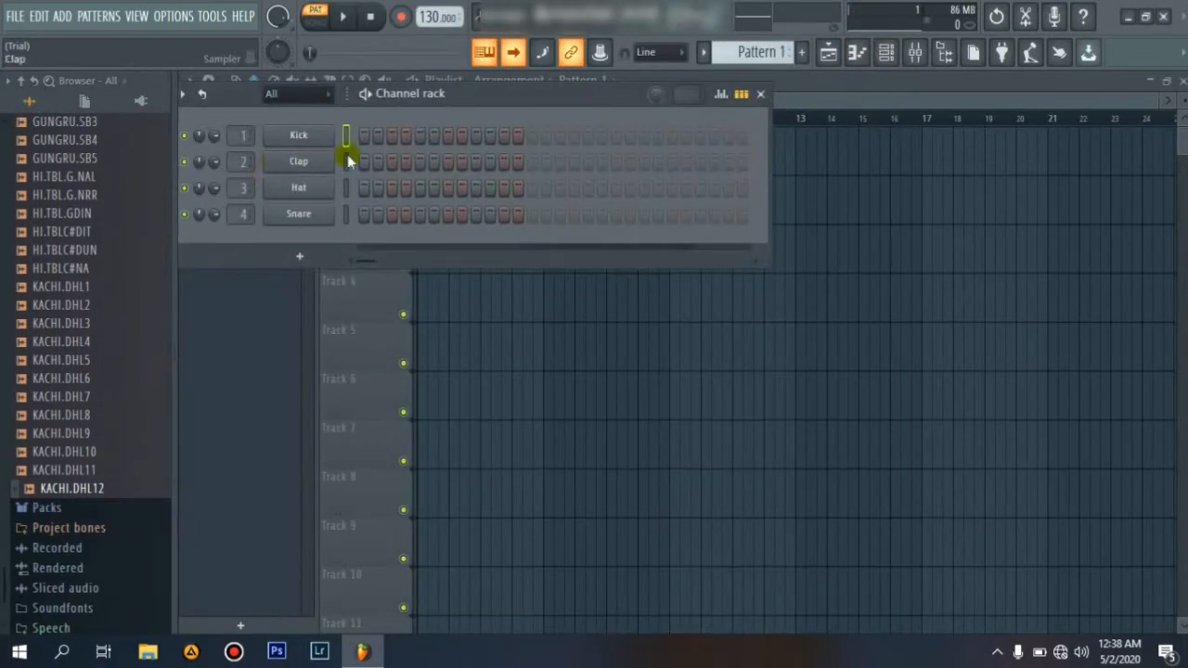
click(505, 139)
key(space)
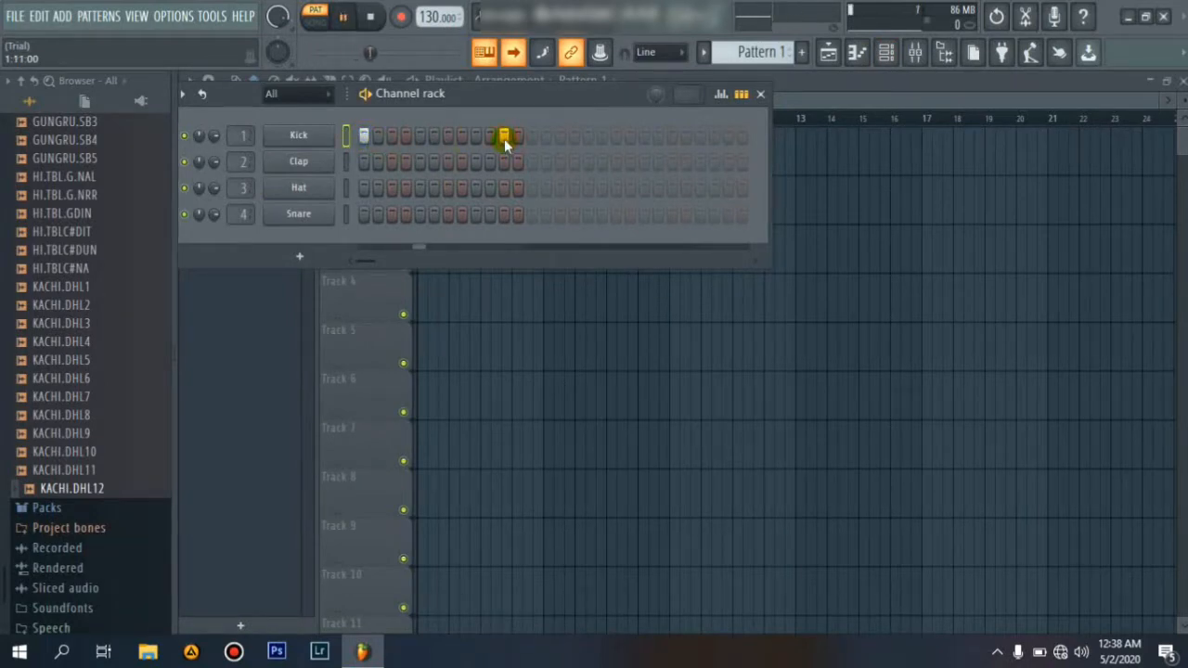
right_click(505, 141)
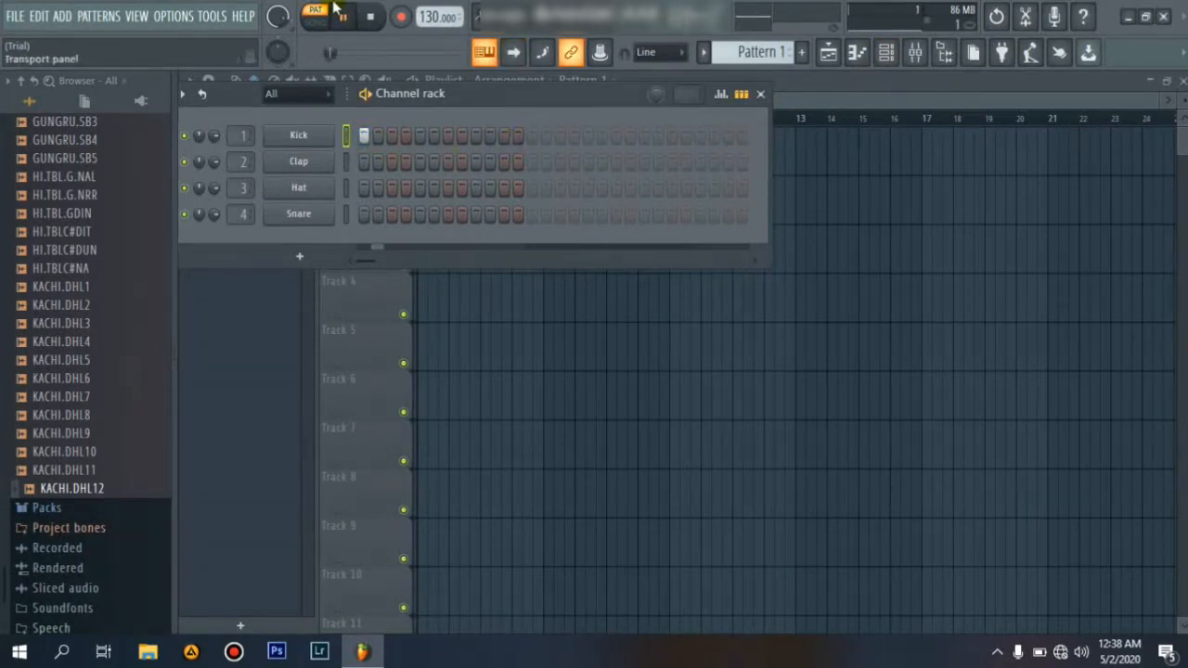
Raise the tempo to 209 and add Kick hits on steps 10, 14 and 21
mouse_move(434, 17)
mouse_down()
mouse_move(435, 0)
mouse_move(417, 0)
mouse_up()
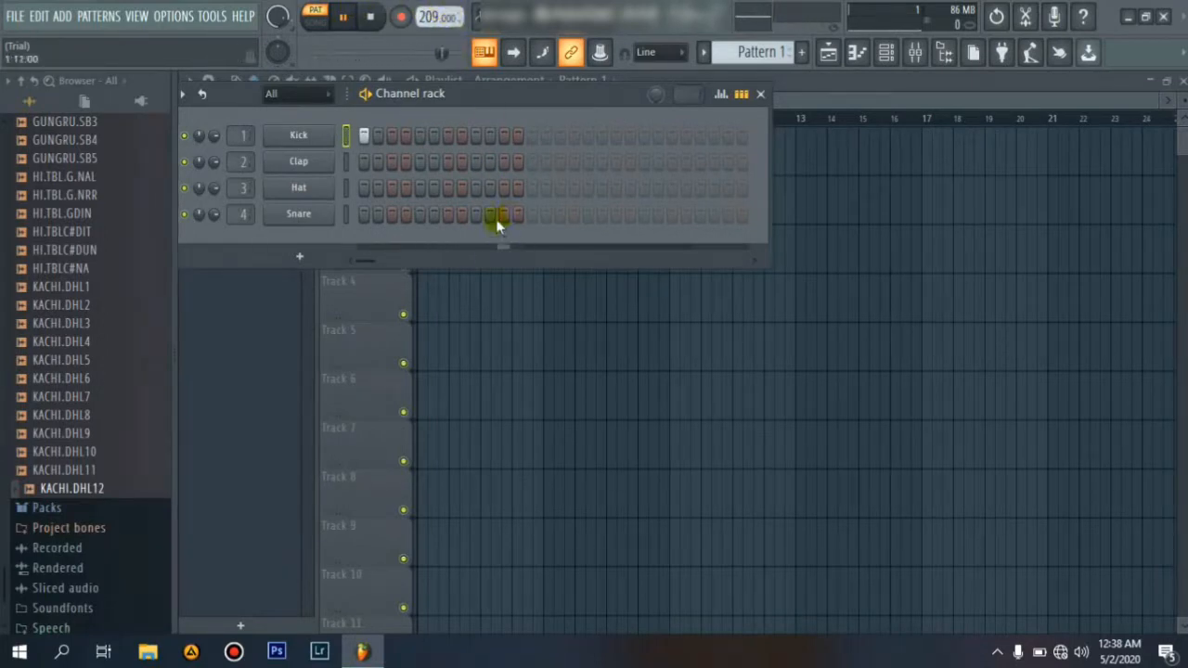
click(490, 135)
click(547, 137)
click(643, 135)
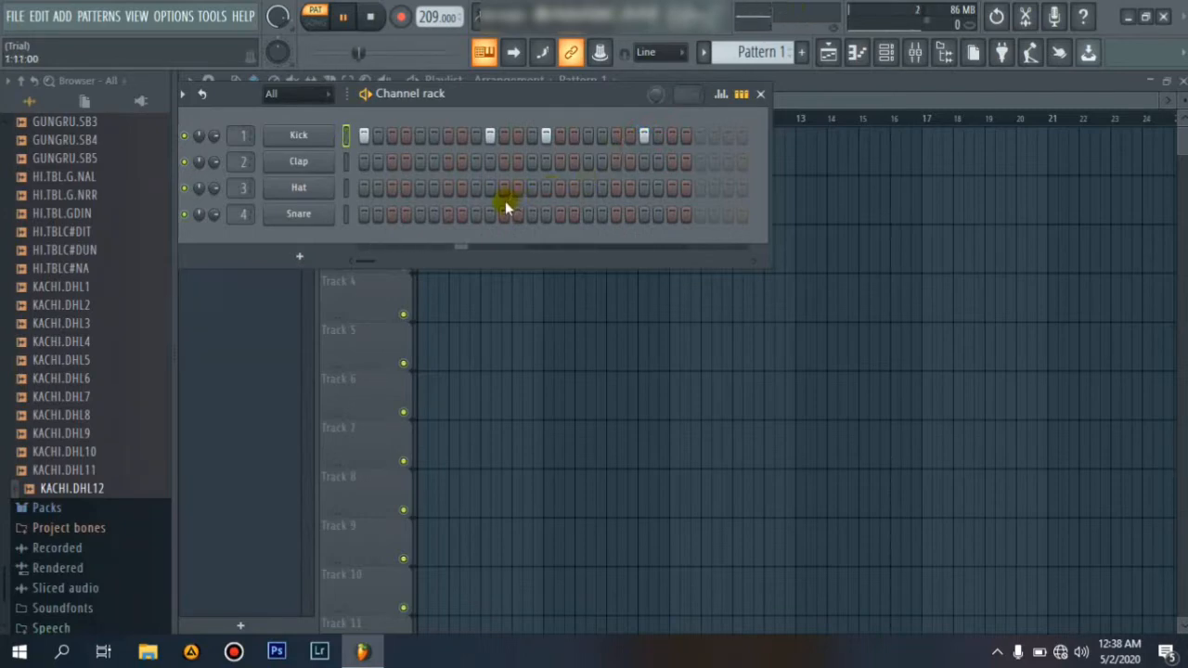
click(545, 136)
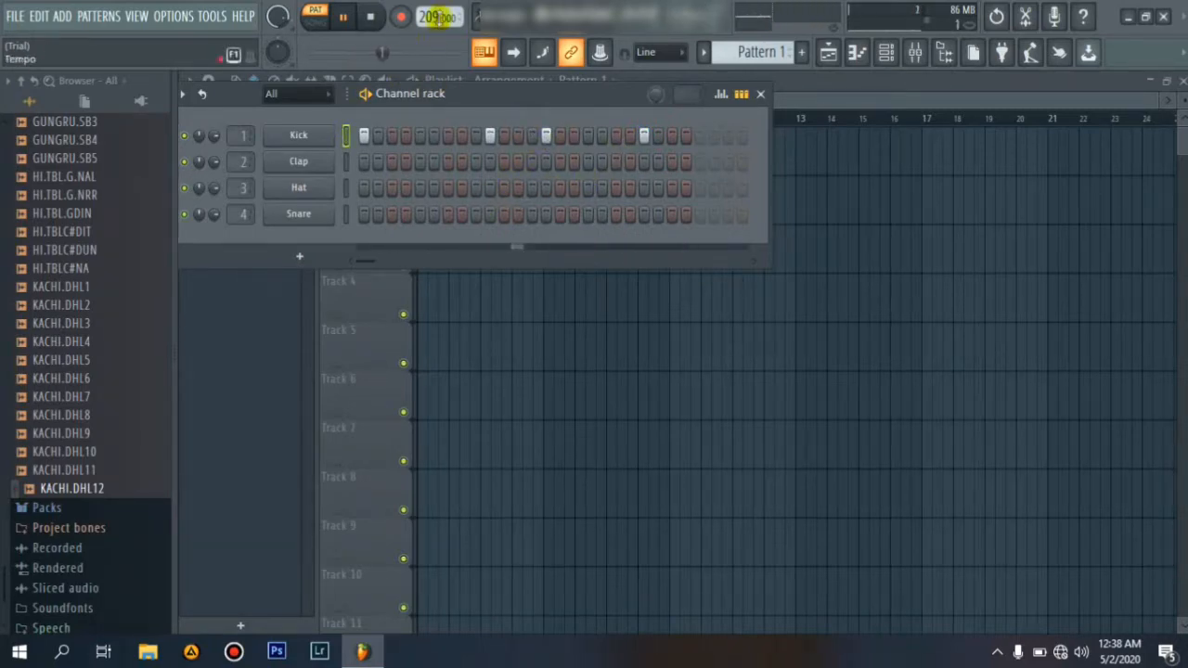
Move the Kick hits on steps 10 and 14 to steps 9 and 13 and set the tempo to 336
drag(432, 18, 432, 0)
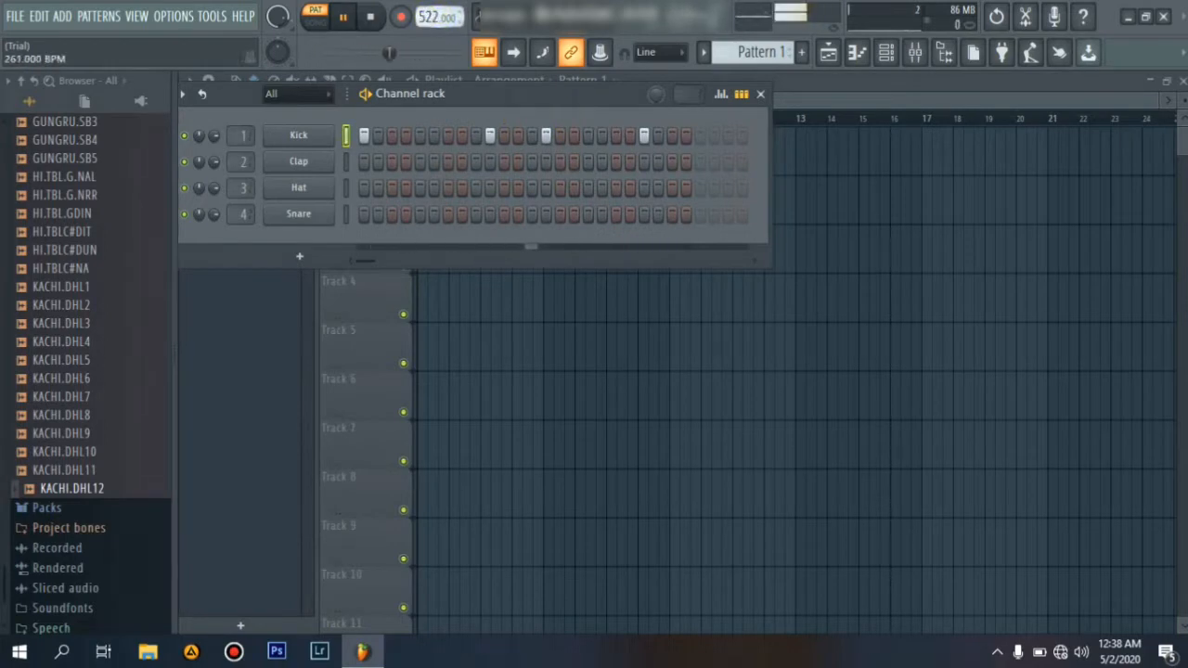
click(484, 138)
click(476, 136)
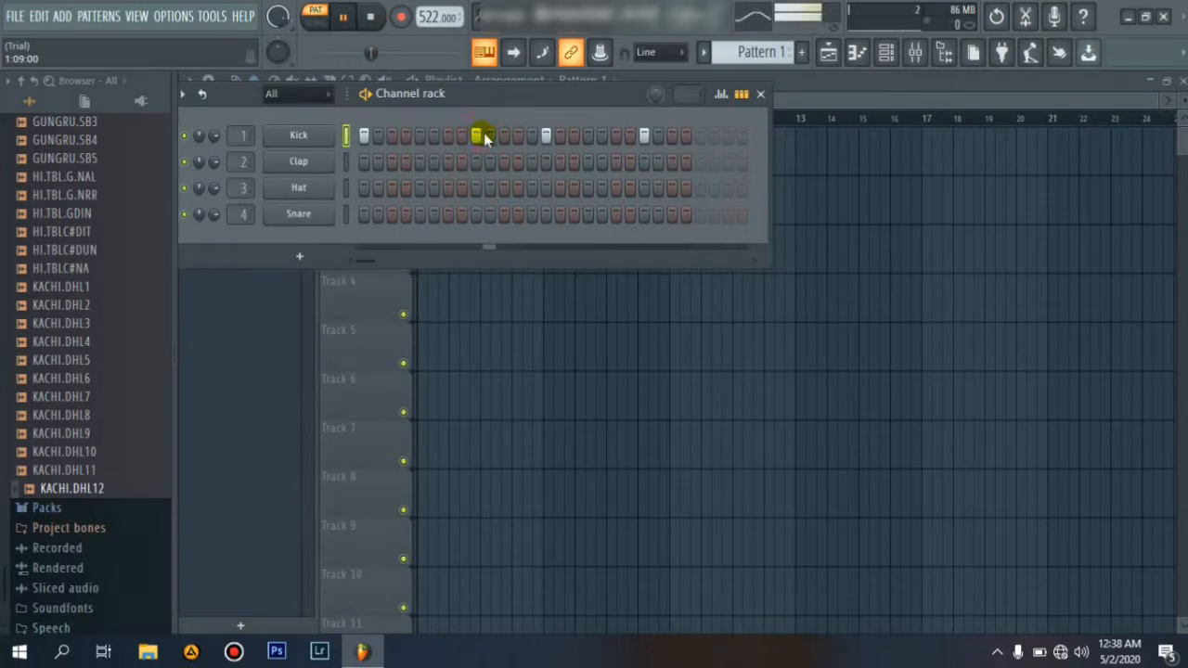
right_click(533, 139)
click(546, 137)
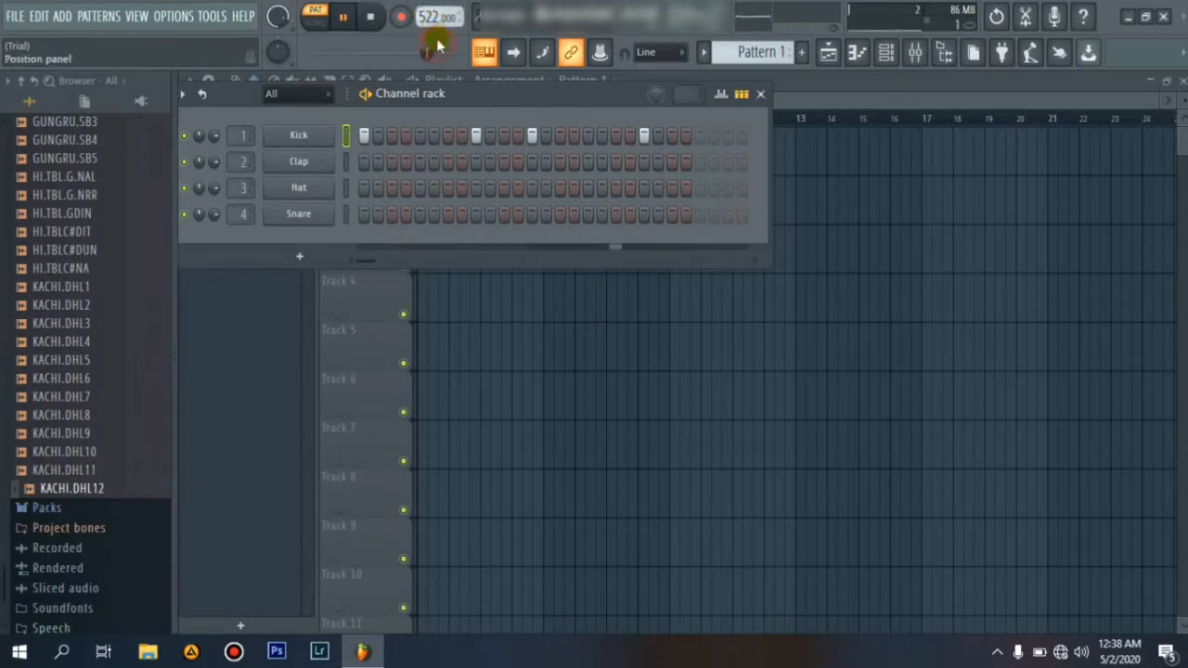
drag(340, 53, 445, 52)
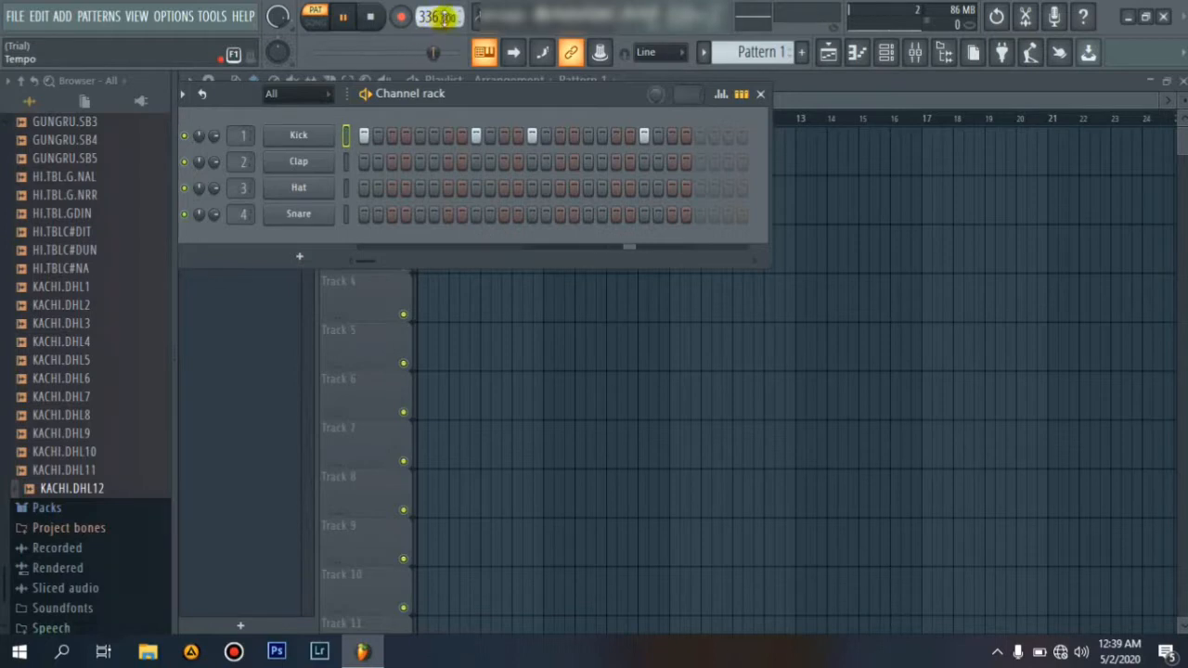
mouse_move(422, 2)
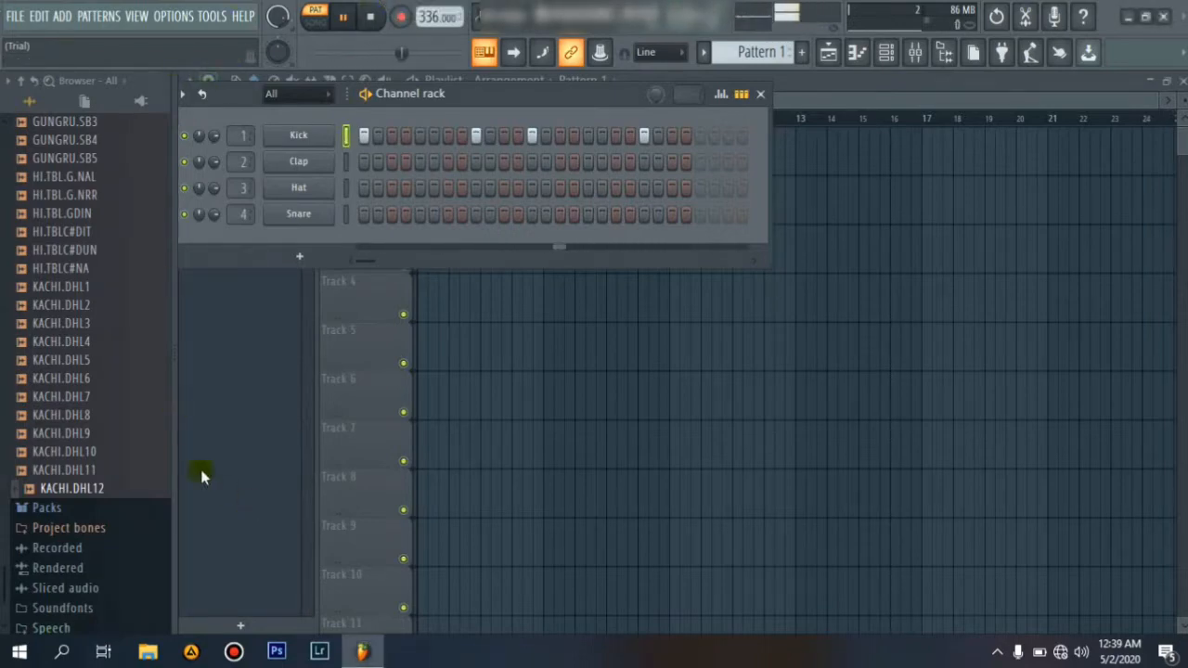
Audition KACHI.DHL8, KACHI.DHL6, KACHI.DHL4 and samples further up New Folder over the playing kick pattern
click(80, 415)
click(74, 378)
click(72, 342)
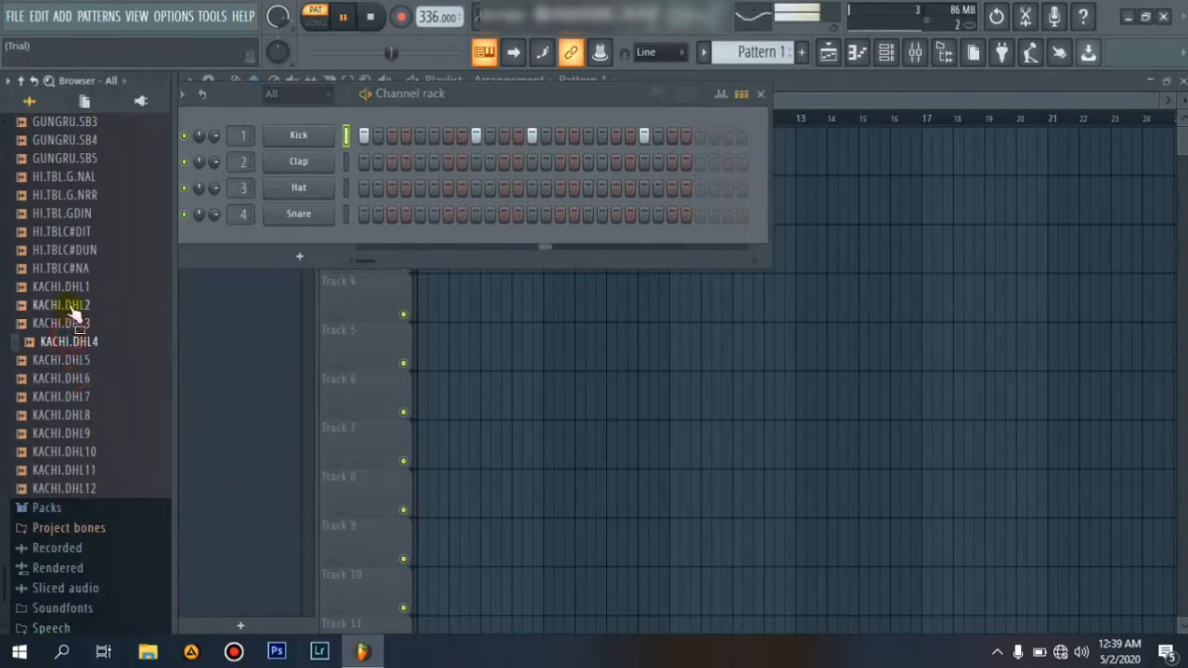
scroll(74, 311, up, 6)
click(73, 306)
click(72, 286)
click(61, 250)
click(59, 232)
click(57, 214)
click(57, 196)
Stop playback and audition C#PATTN3 1 and the BSSTBLF#WP samples in New Folder
key(space)
click(54, 179)
scroll(55, 183, up, 4)
key(space)
click(56, 216)
click(53, 238)
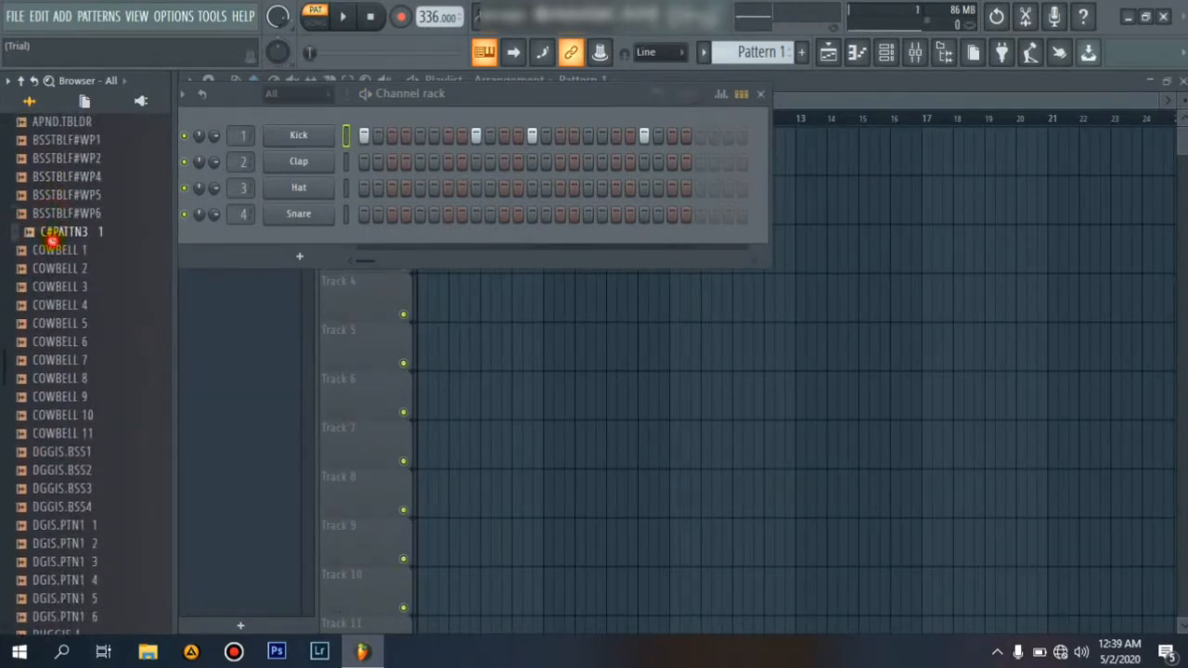
click(54, 213)
click(51, 195)
click(48, 176)
click(44, 159)
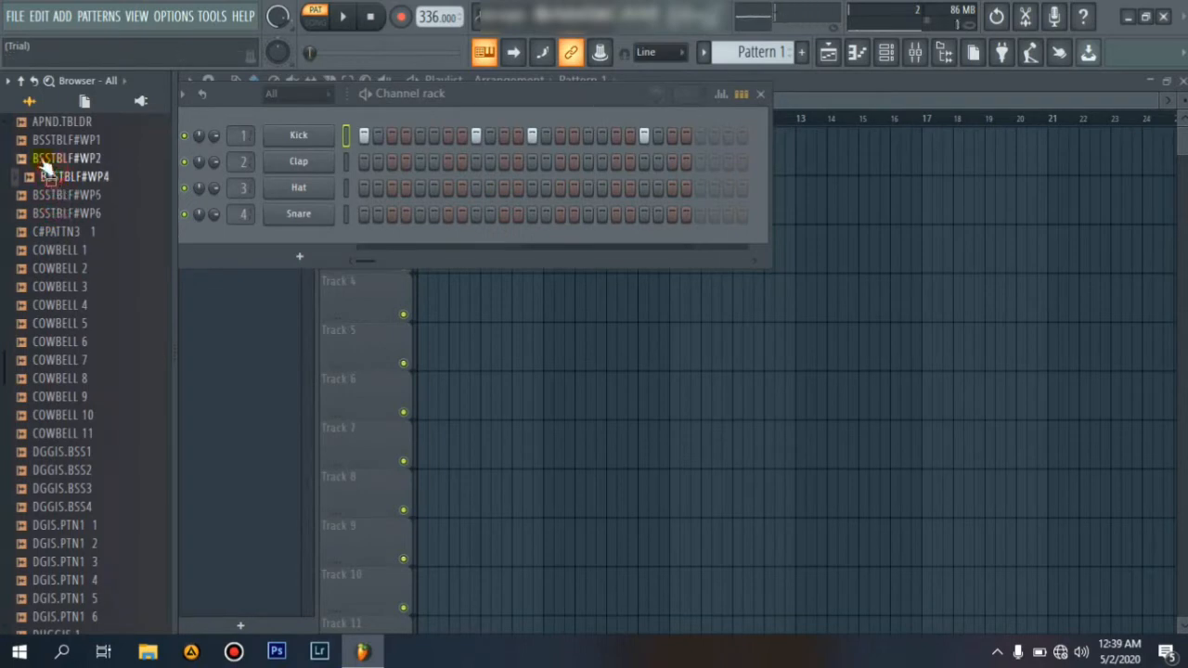
click(42, 142)
click(42, 162)
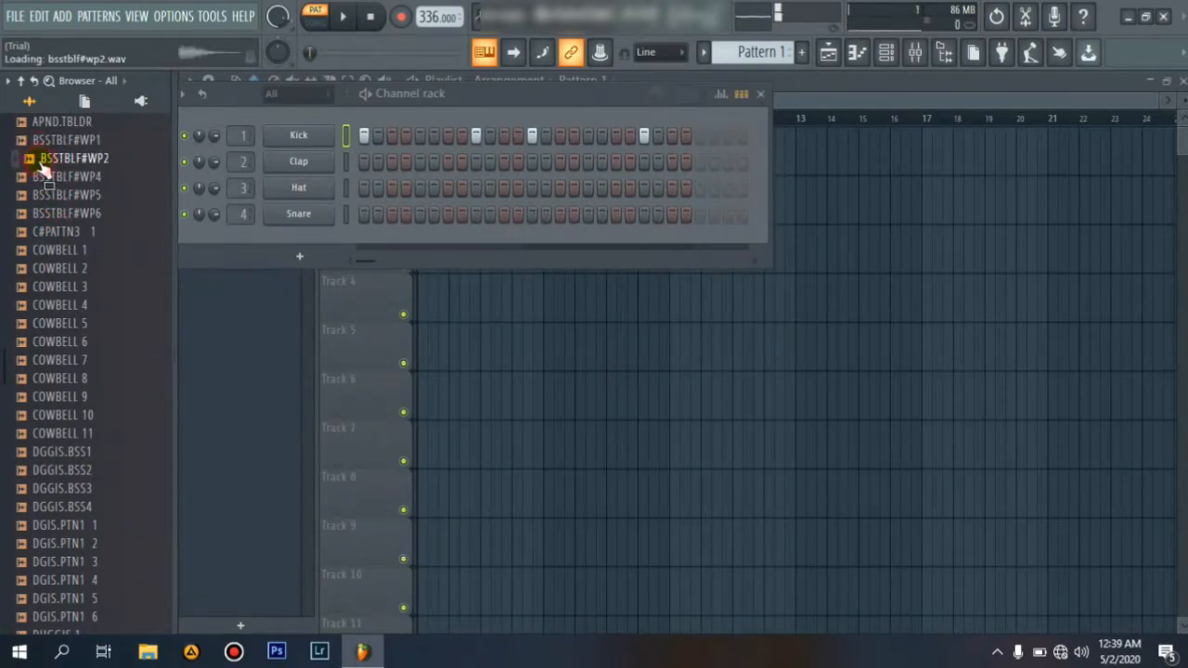
Load BSSTBLF#WP2 into the Clap channel, restart playback and place its hits on steps 7 and 19
drag(67, 167, 299, 163)
key(space)
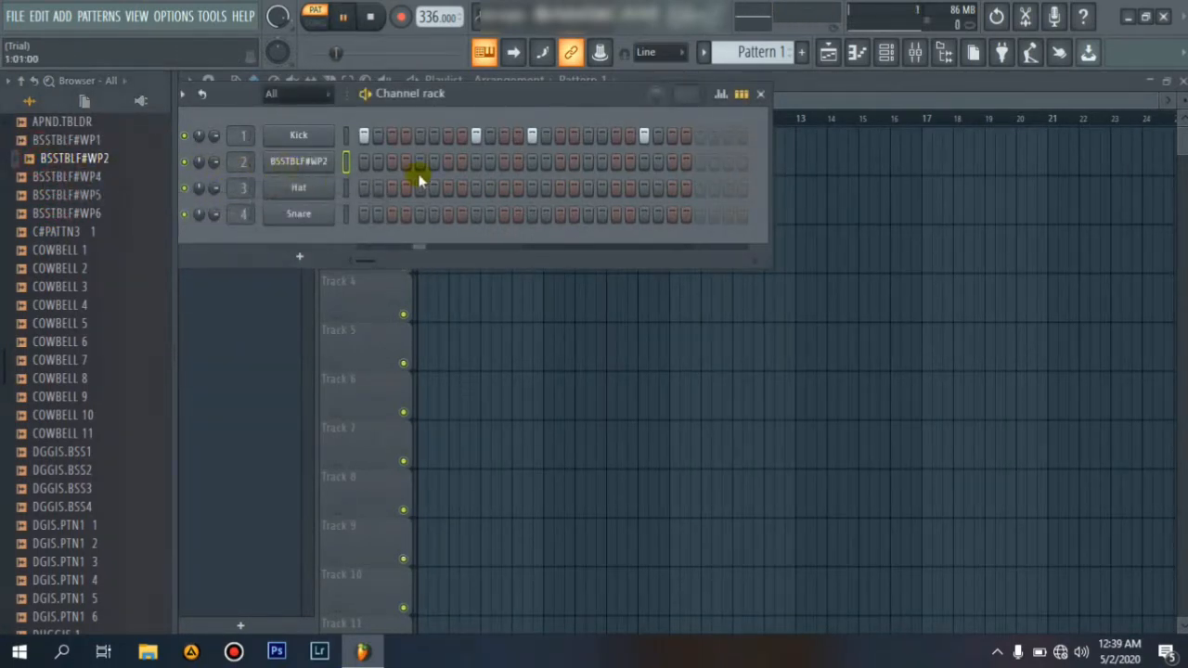
click(615, 165)
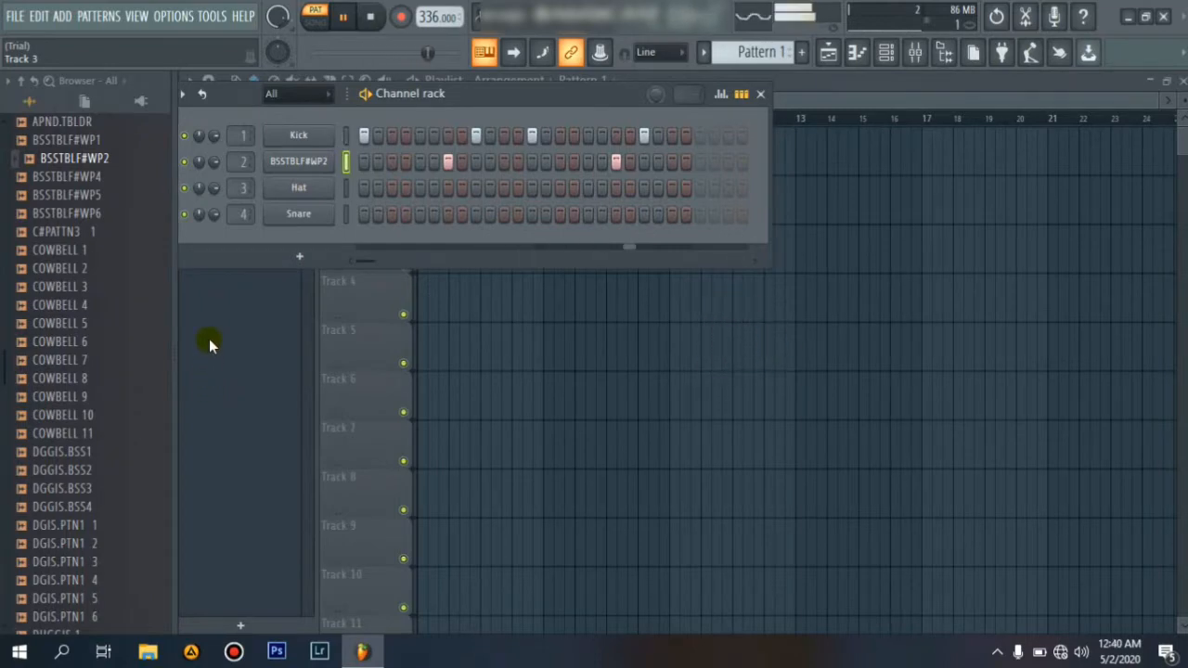
Lower the system volume to 76
key(XF86AudioLowerVolume)
key(XF86AudioLowerVolume)
key(XF86AudioLowerVolume)
key(XF86AudioLowerVolume)
key(XF86AudioLowerVolume)
key(XF86AudioLowerVolume)
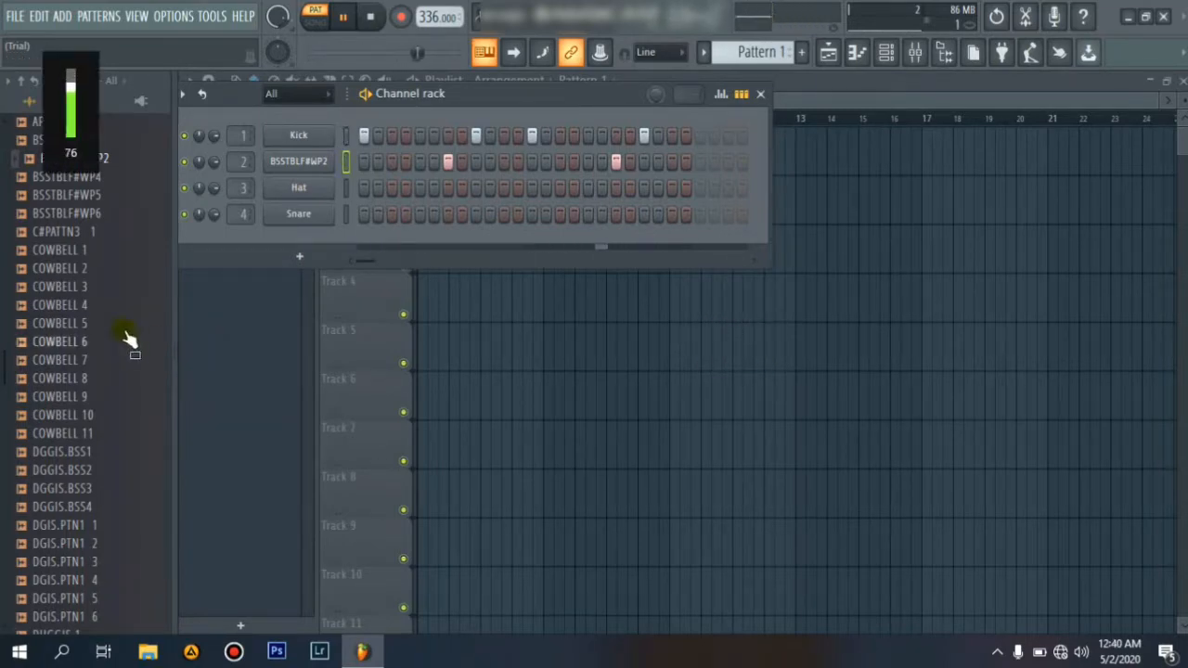
Audition the APND.TBL samples in New Folder, including APND.TBL 1, APND.TBL17, APND.TBL15 and APND.TBL14, over the playing pattern
scroll(69, 218, up, 6)
click(58, 268)
click(63, 232)
click(65, 213)
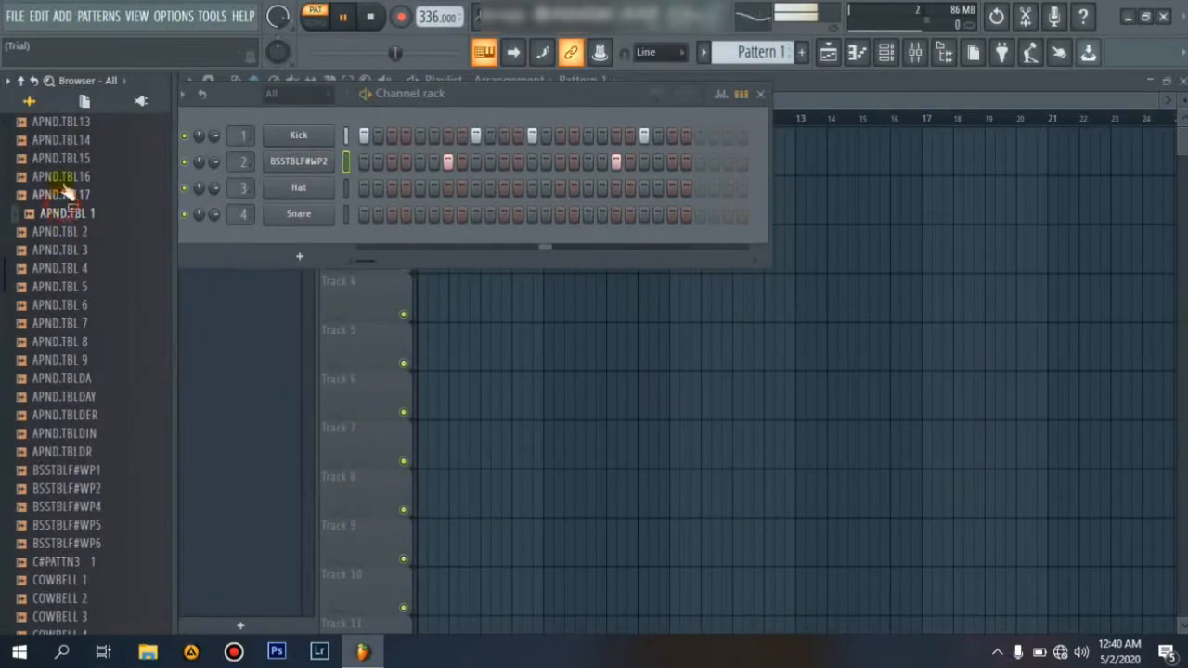
scroll(82, 232, up, 2)
click(74, 305)
click(78, 268)
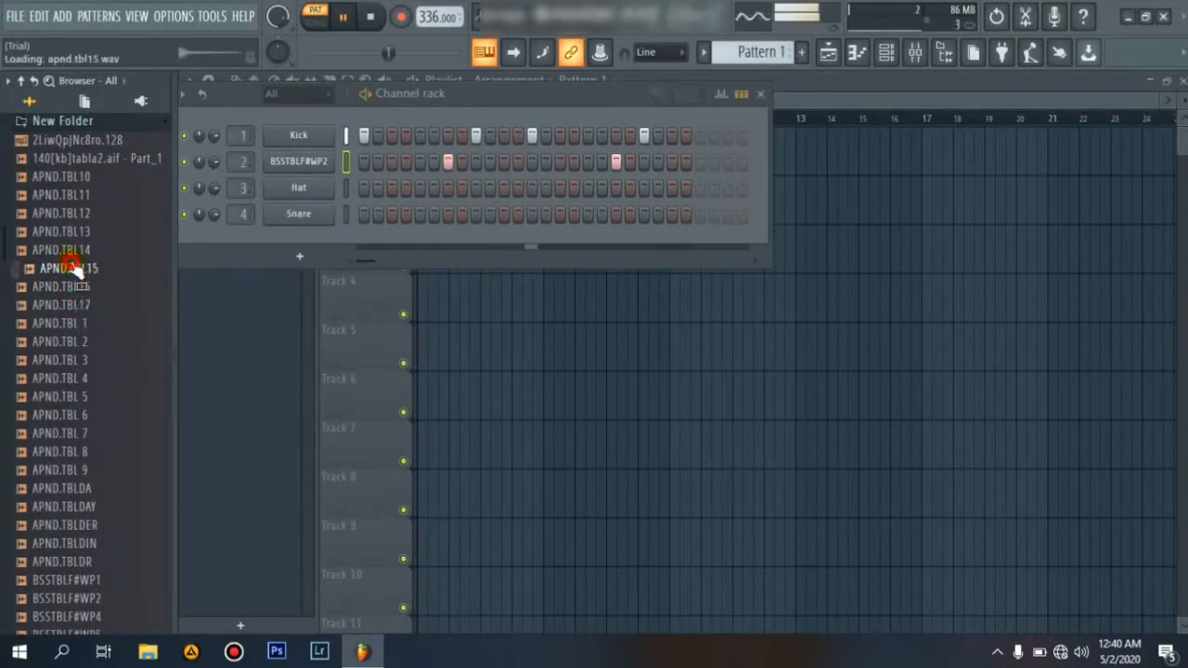
click(72, 251)
click(72, 232)
click(70, 249)
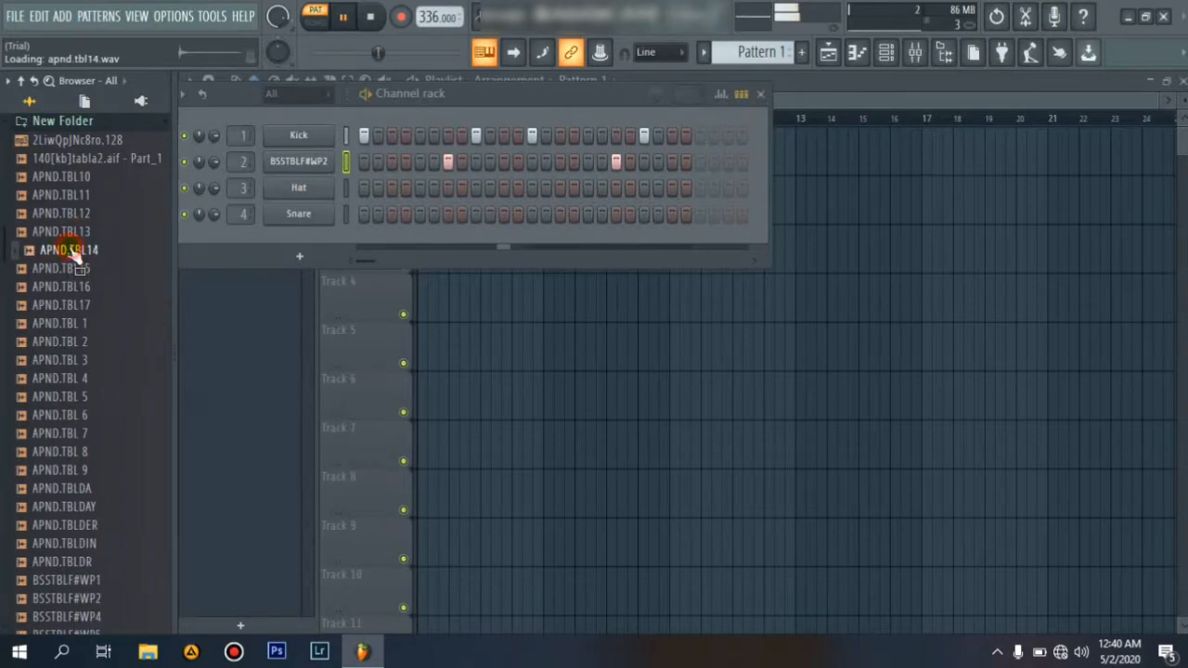
Load APND.TBL14 from New Folder into the Snare channel and open that channel's piano roll at C5
drag(74, 256, 329, 213)
right_click(330, 214)
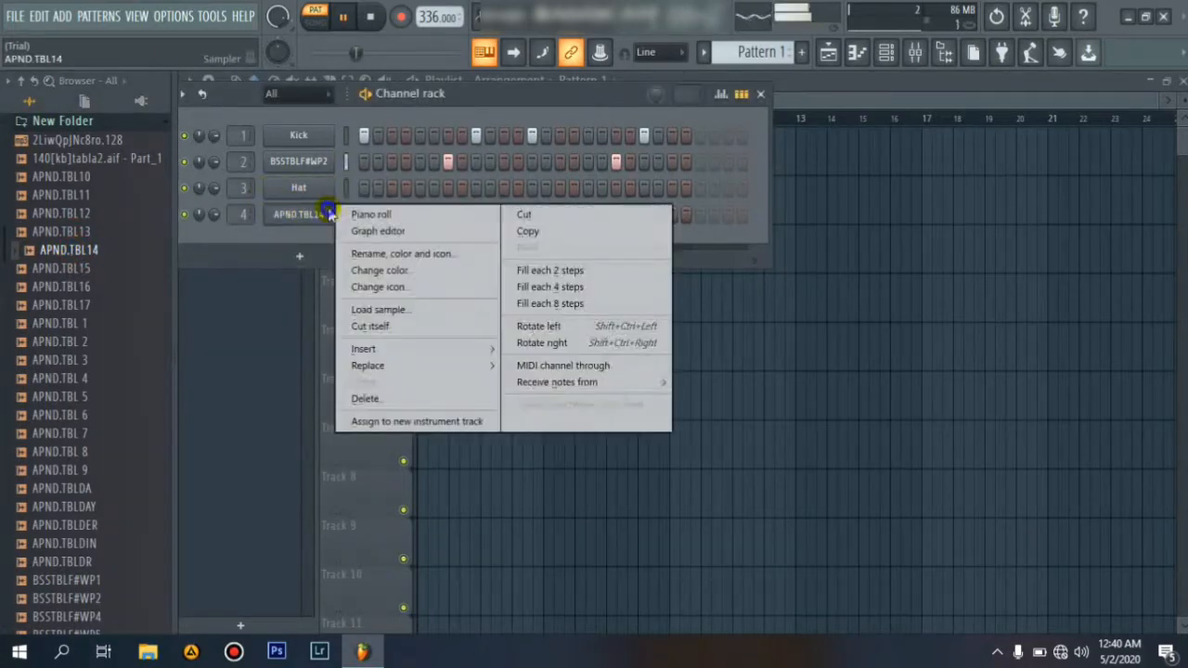
click(423, 215)
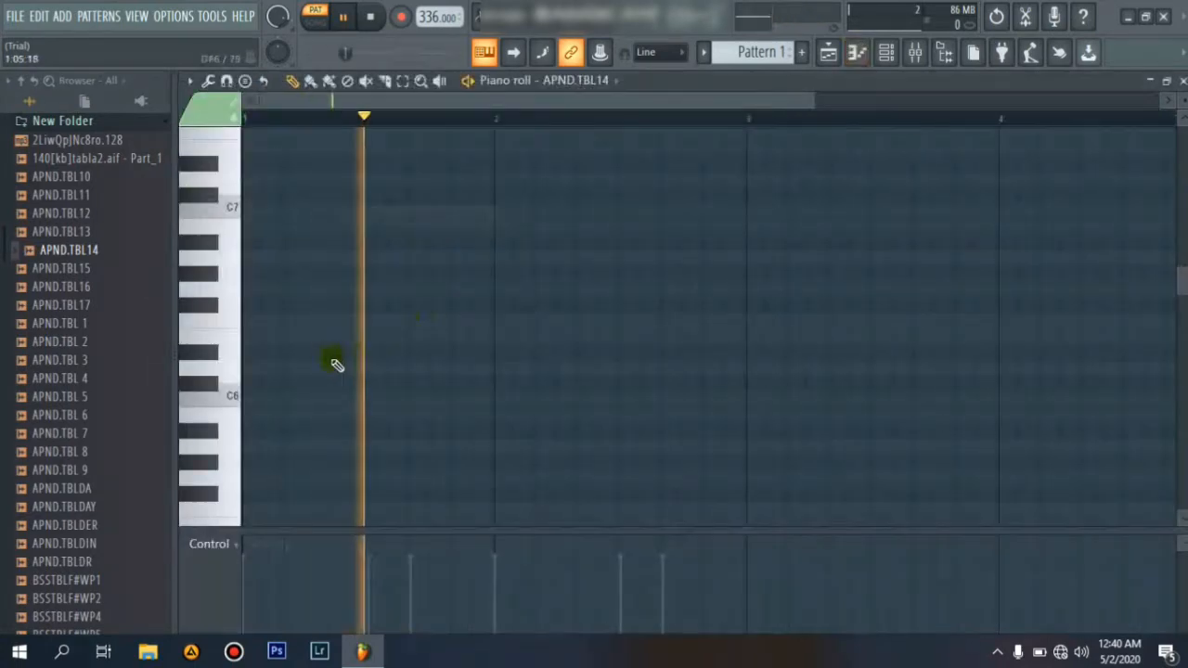
scroll(293, 343, down, 2)
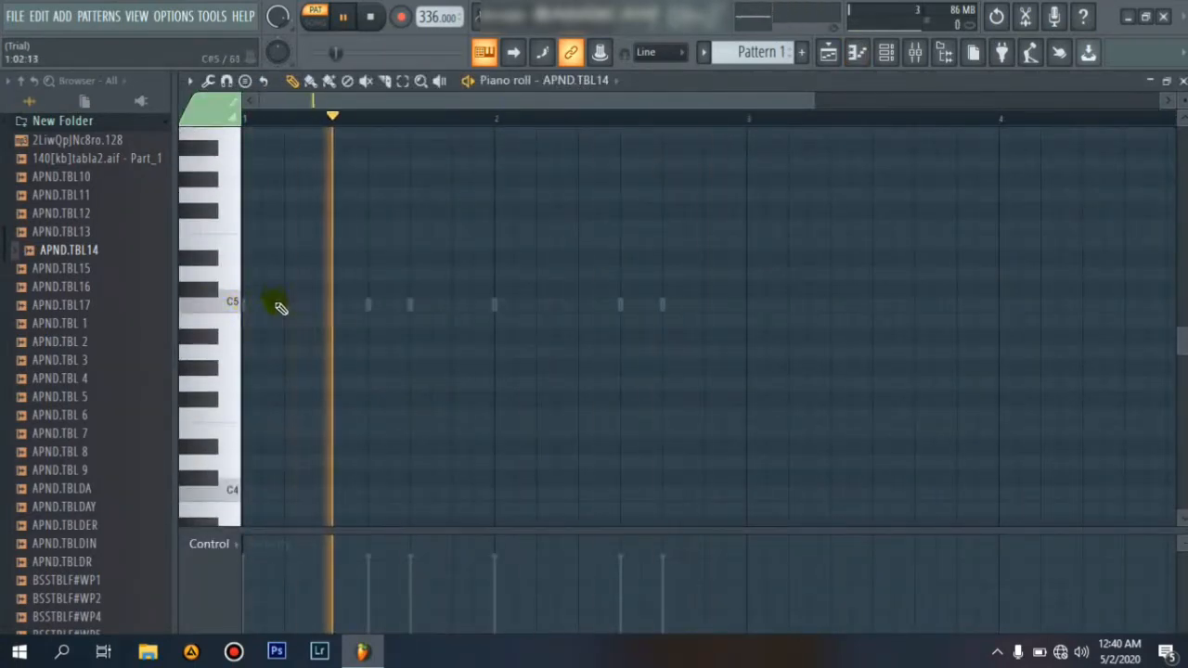
Place one-step C5 notes on steps 3, 5, 9 and 11 of bar 1 in the APND.TBL14 piano roll
click(266, 308)
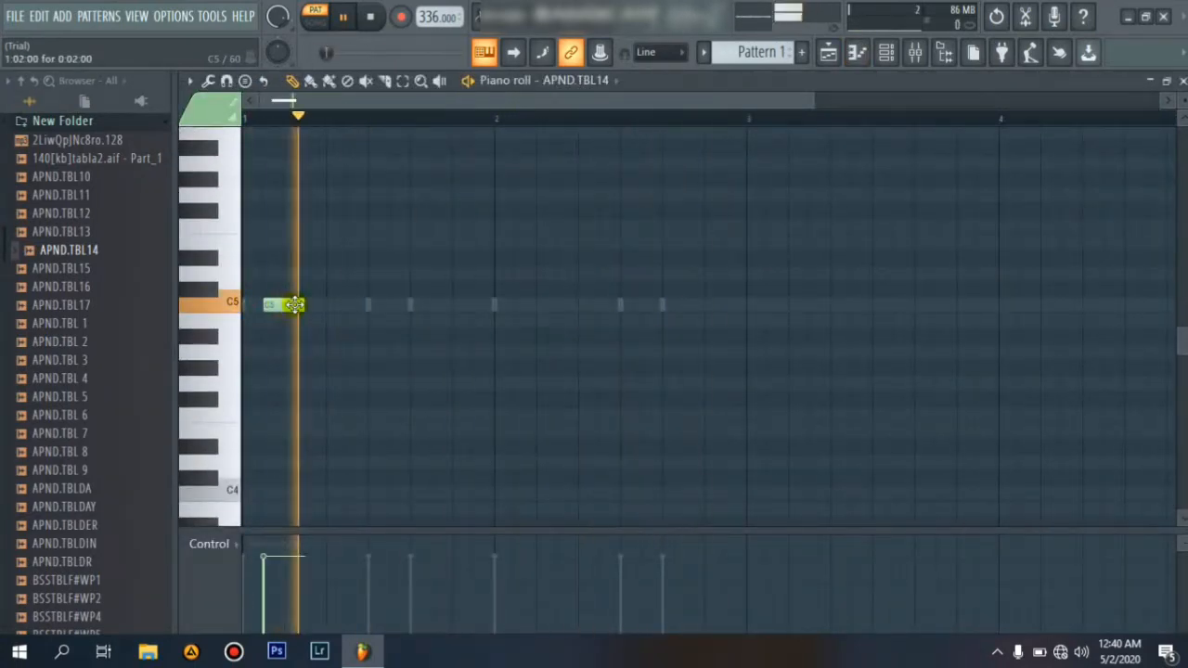
mouse_move(287, 306)
mouse_down()
mouse_move(273, 306)
mouse_move(302, 304)
mouse_move(283, 305)
mouse_up()
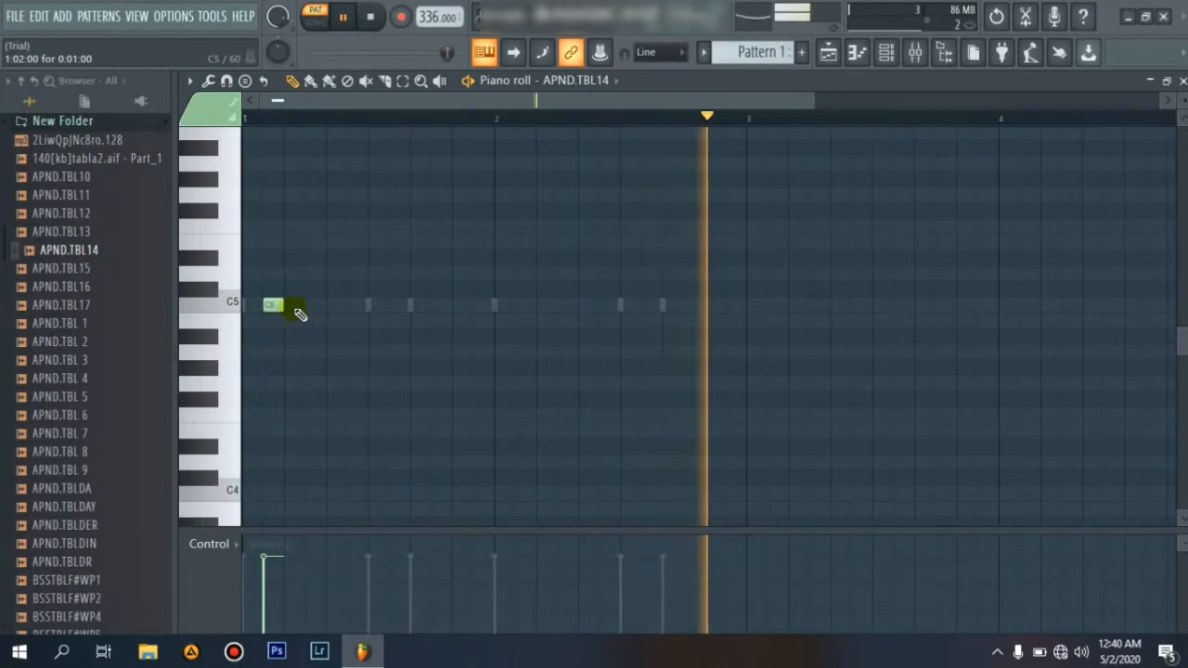
drag(268, 304, 293, 306)
click(336, 306)
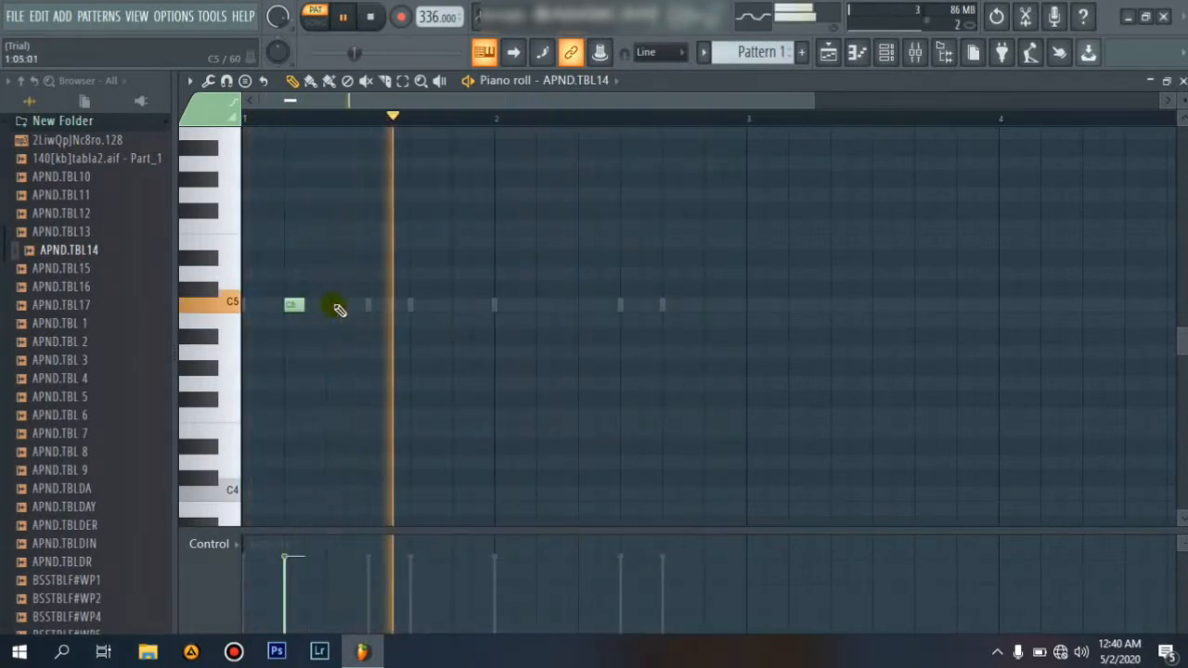
click(414, 307)
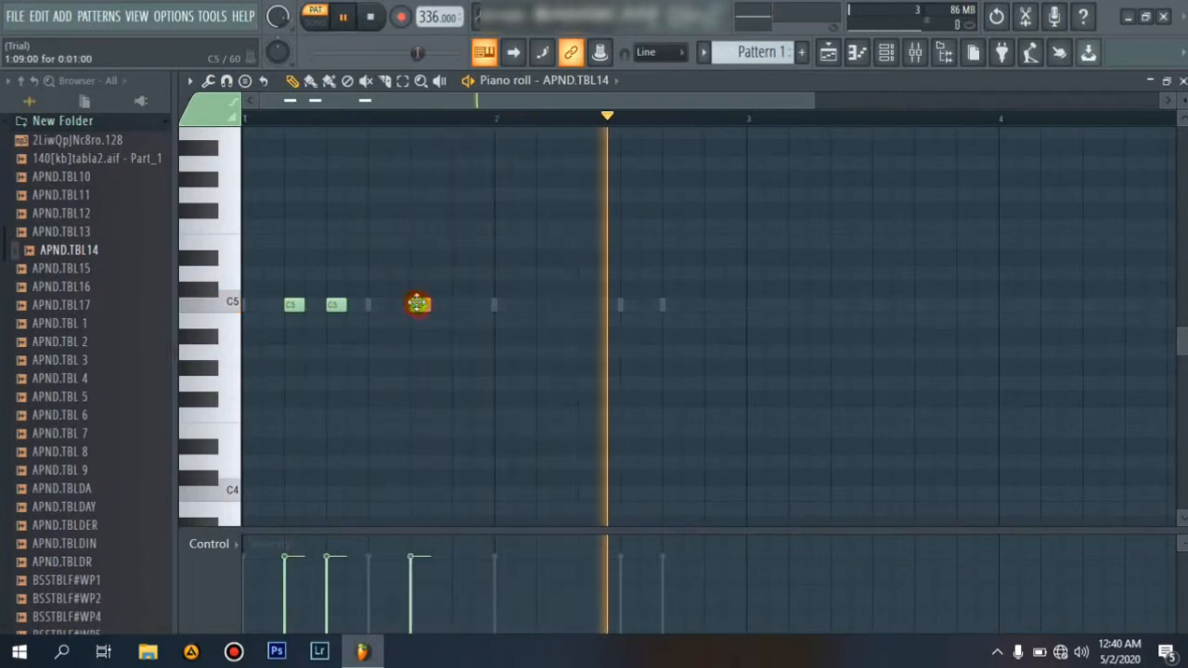
double_click(464, 307)
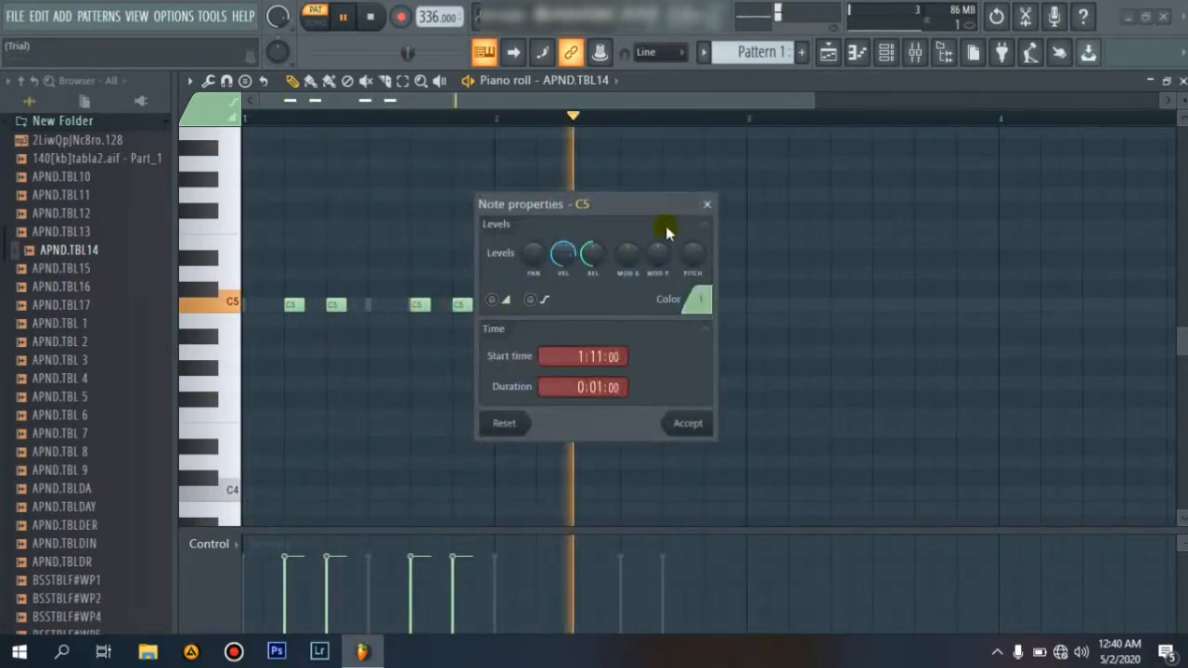
click(706, 204)
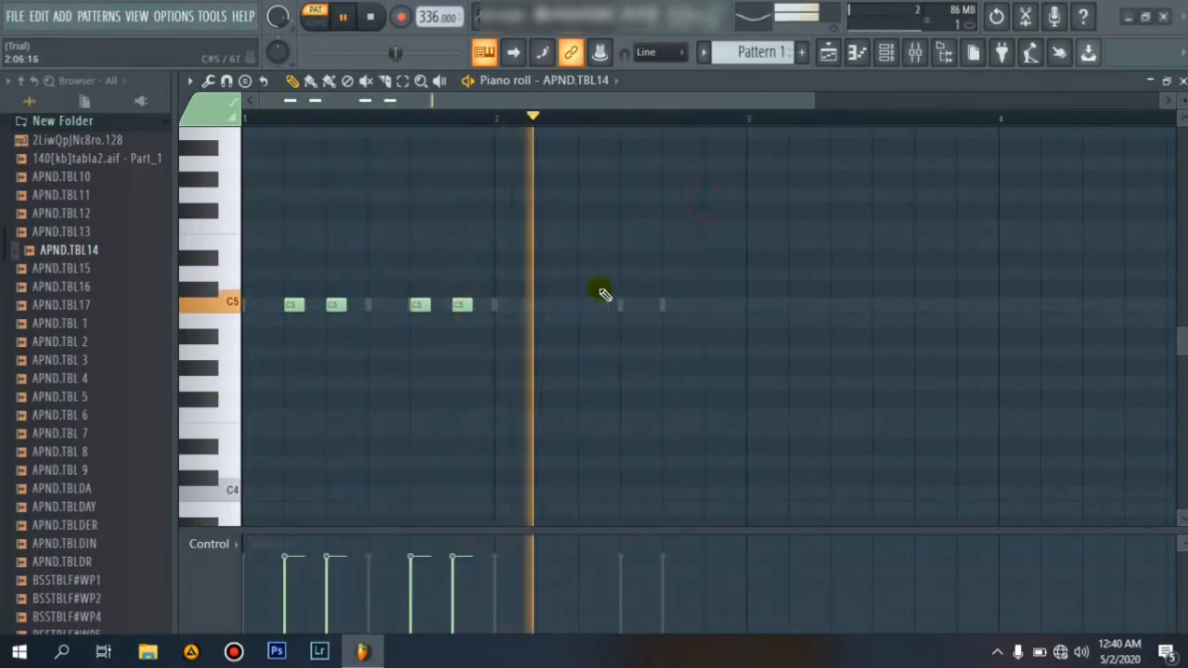
Place one-step C5 notes on steps 3, 5, 9 and 11 of bar 2, then minimize the piano roll
click(563, 305)
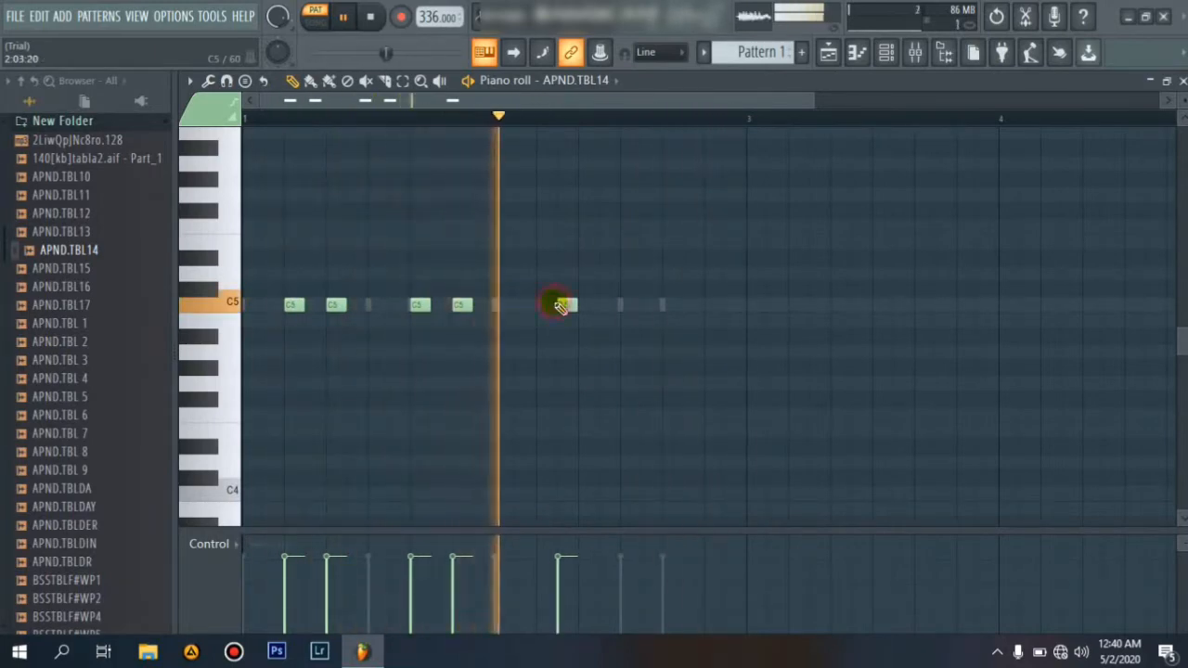
drag(565, 302, 547, 303)
click(590, 304)
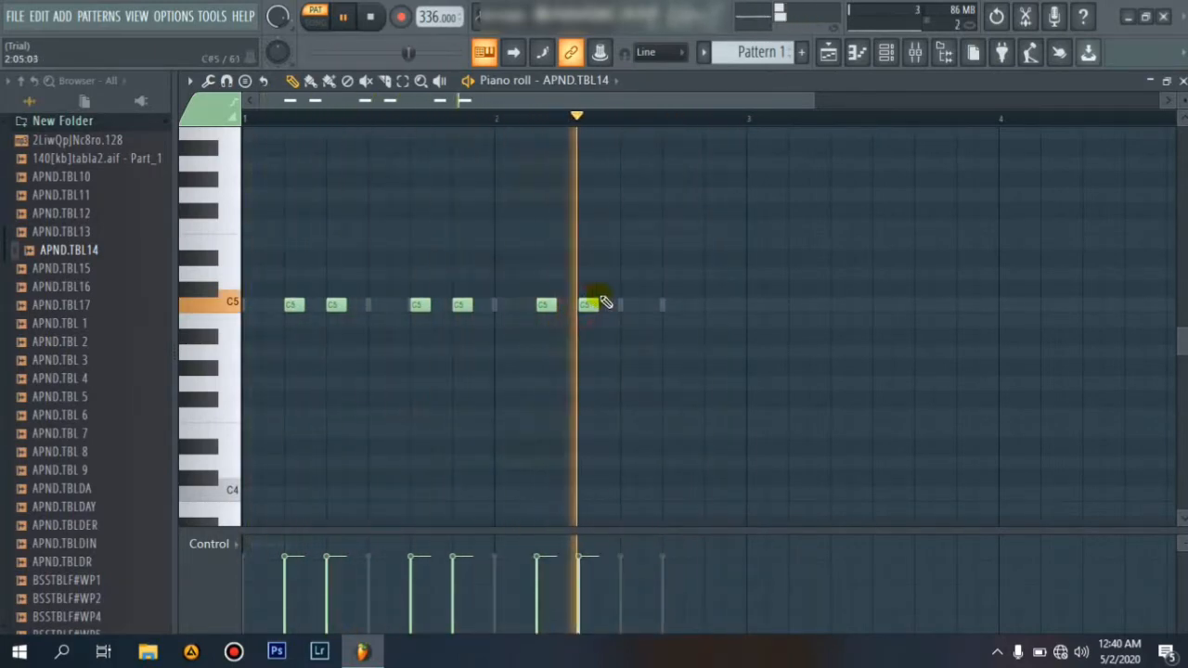
click(670, 305)
click(712, 305)
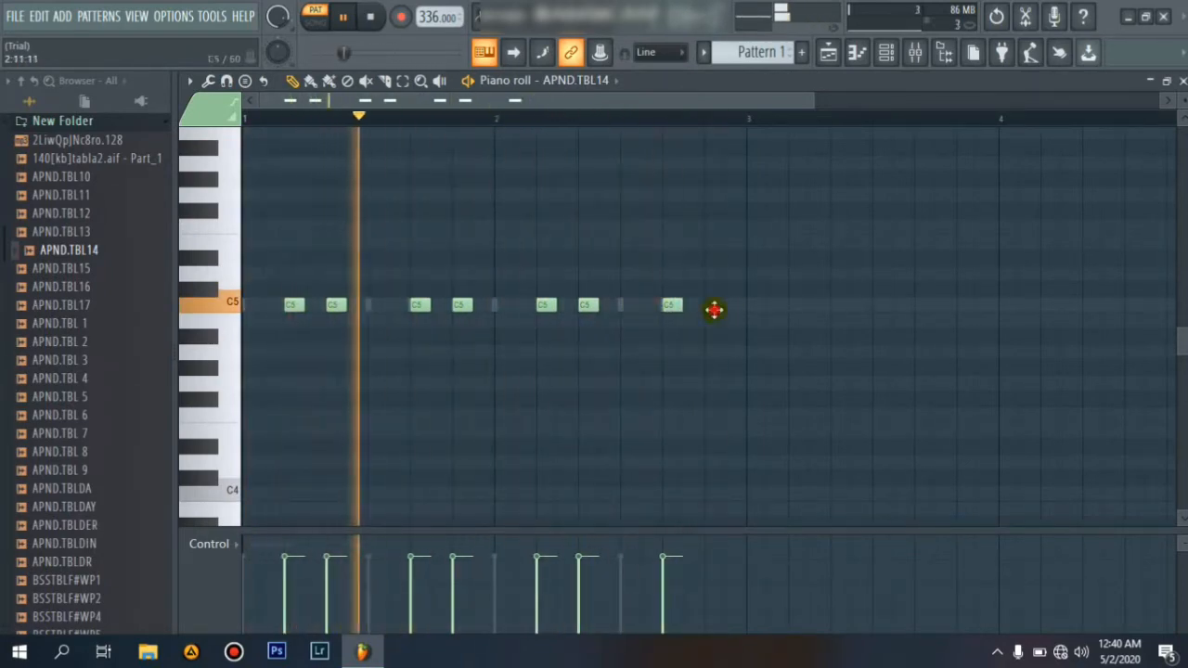
scroll(278, 342, up, 3)
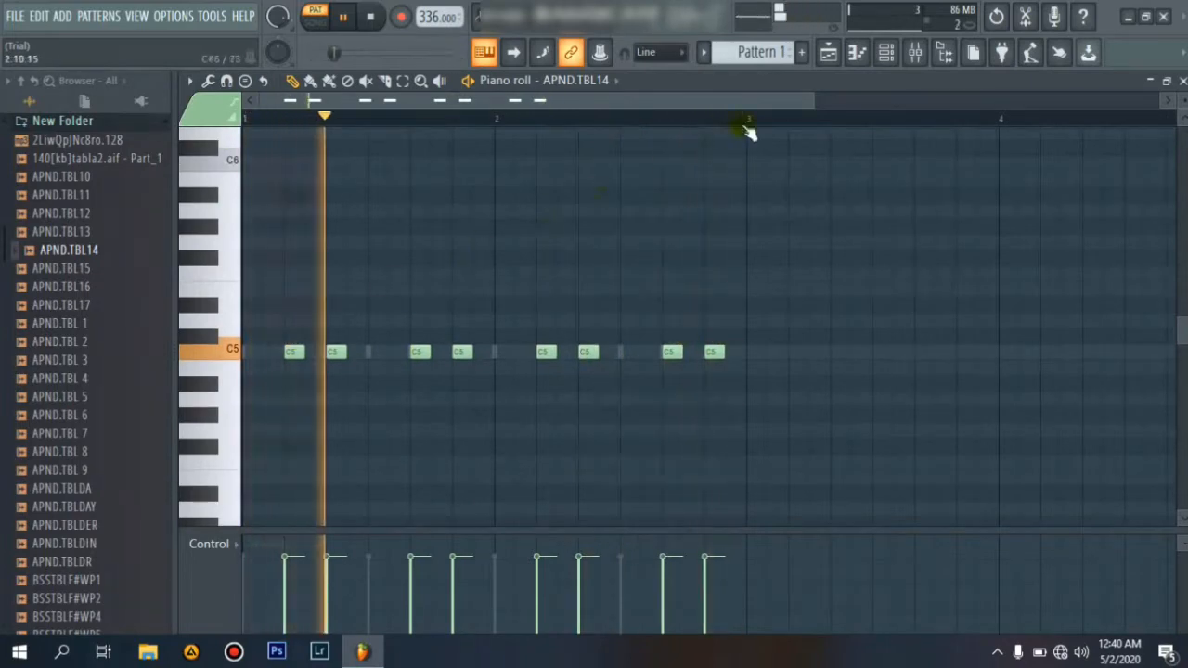
click(1148, 84)
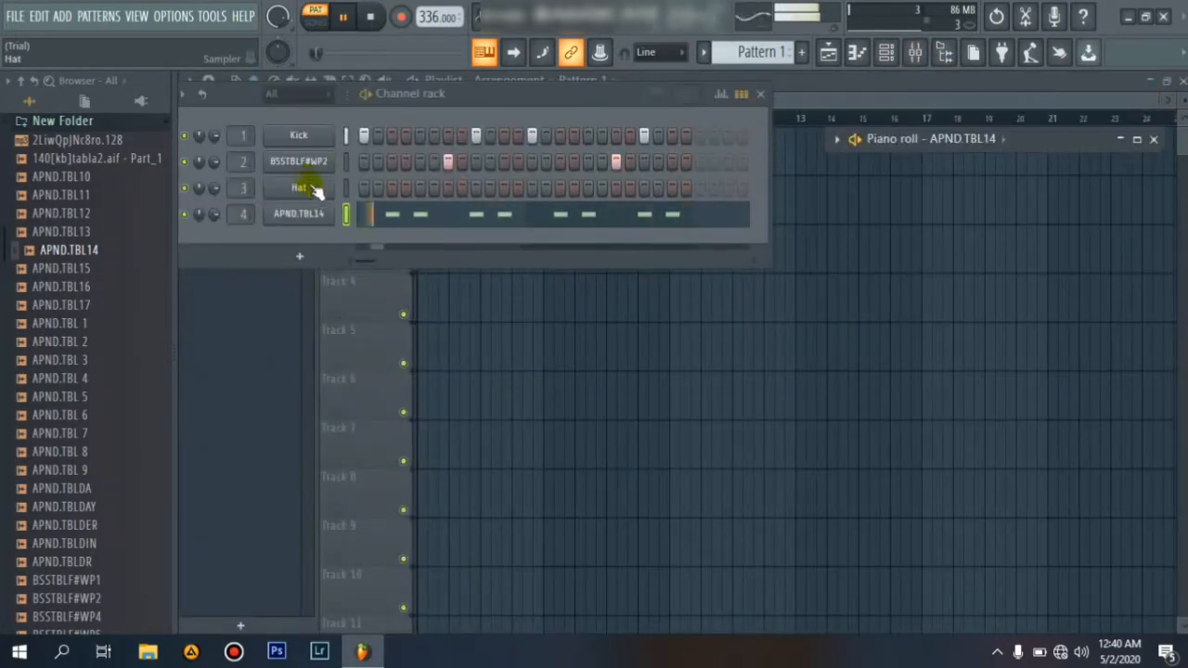
Stop playback, collapse New Folder and open the Cymbals folder of the Drums packs in the browser
scroll(28, 316, up, 5)
key(space)
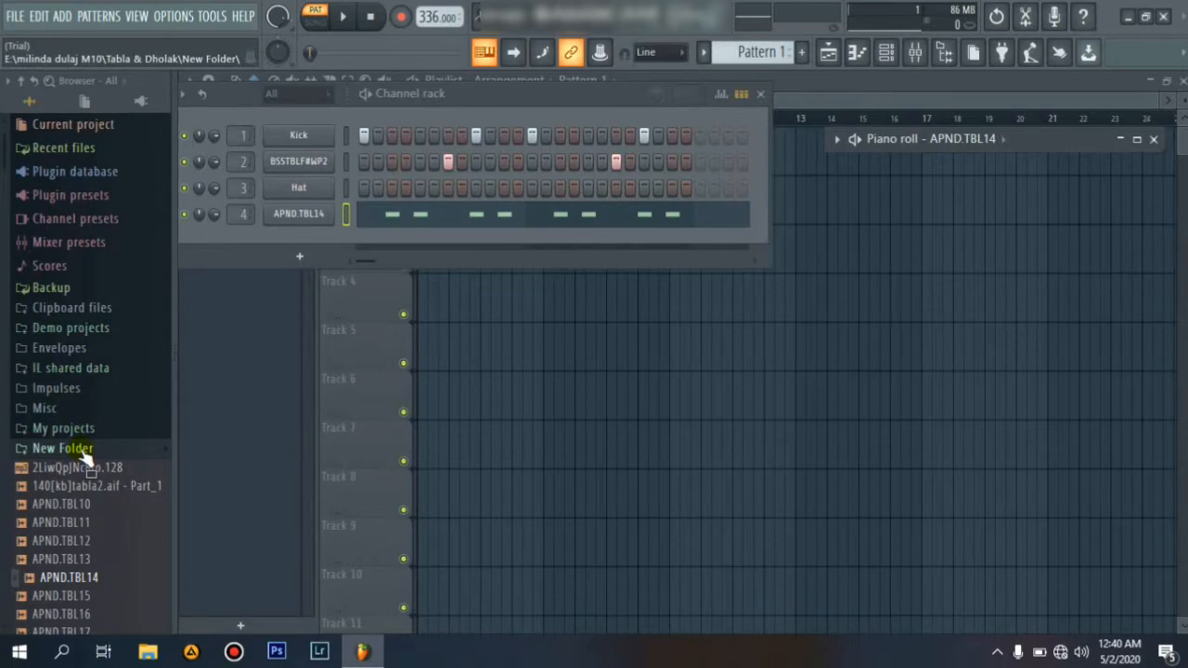
click(83, 449)
click(72, 469)
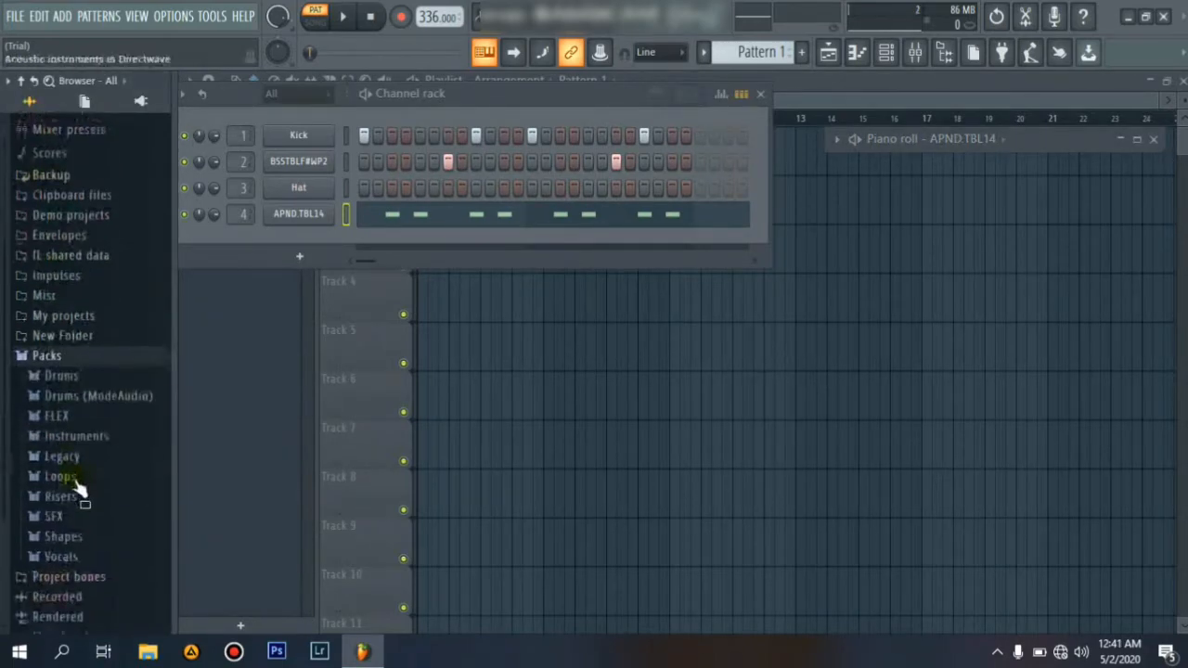
click(64, 375)
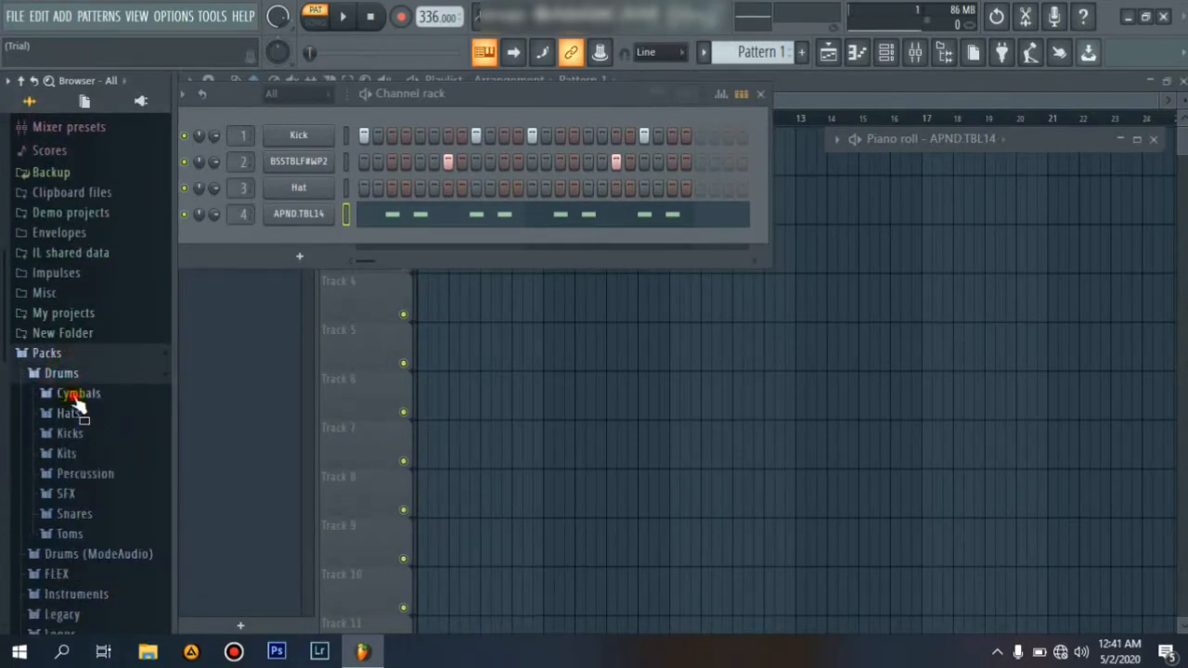
click(78, 394)
Audition the 808 Crash and 909 Crash samples, add 909 Crash as a new channel and close its channel settings
click(74, 273)
click(78, 197)
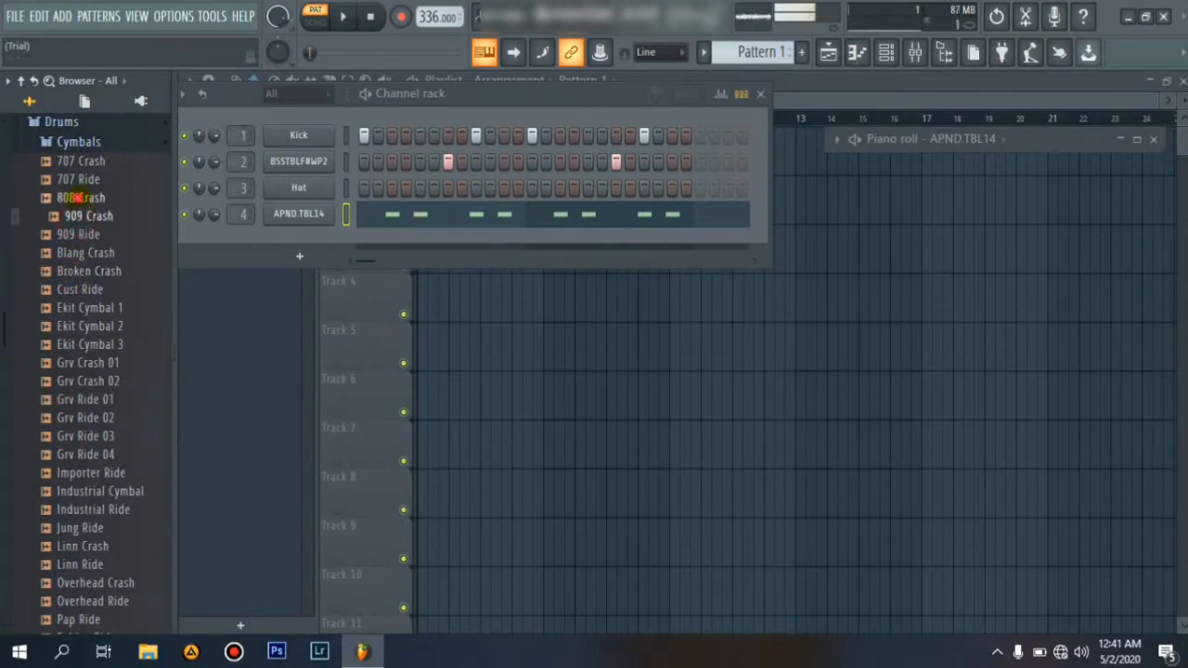
click(74, 219)
drag(72, 219, 264, 236)
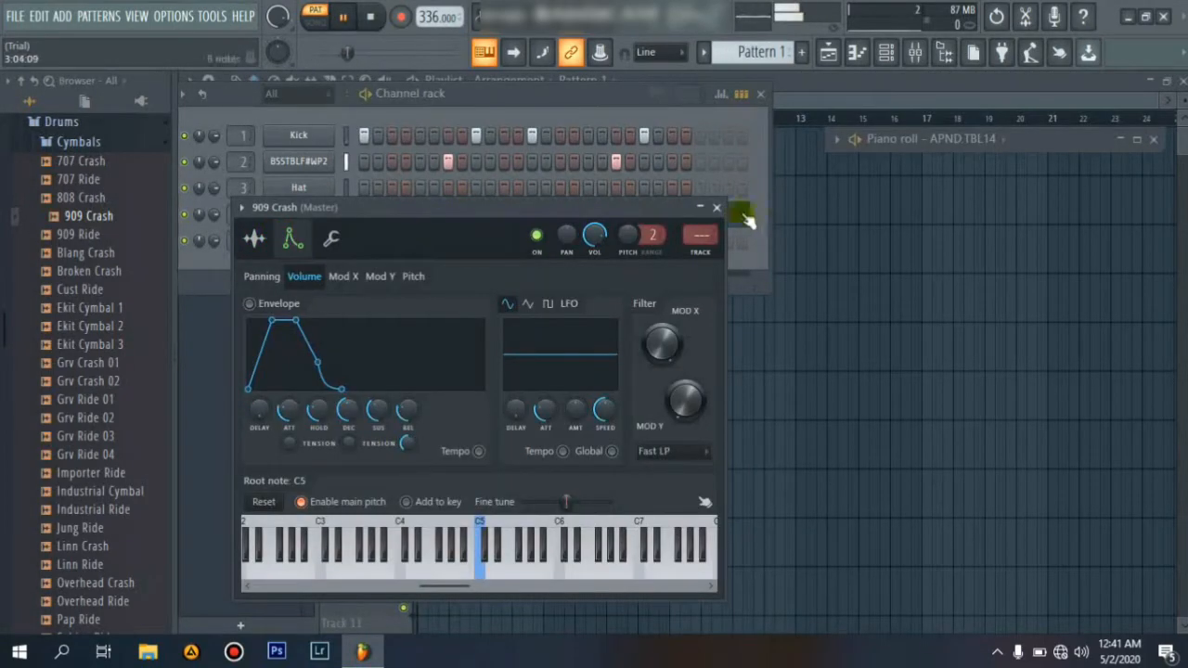
click(714, 208)
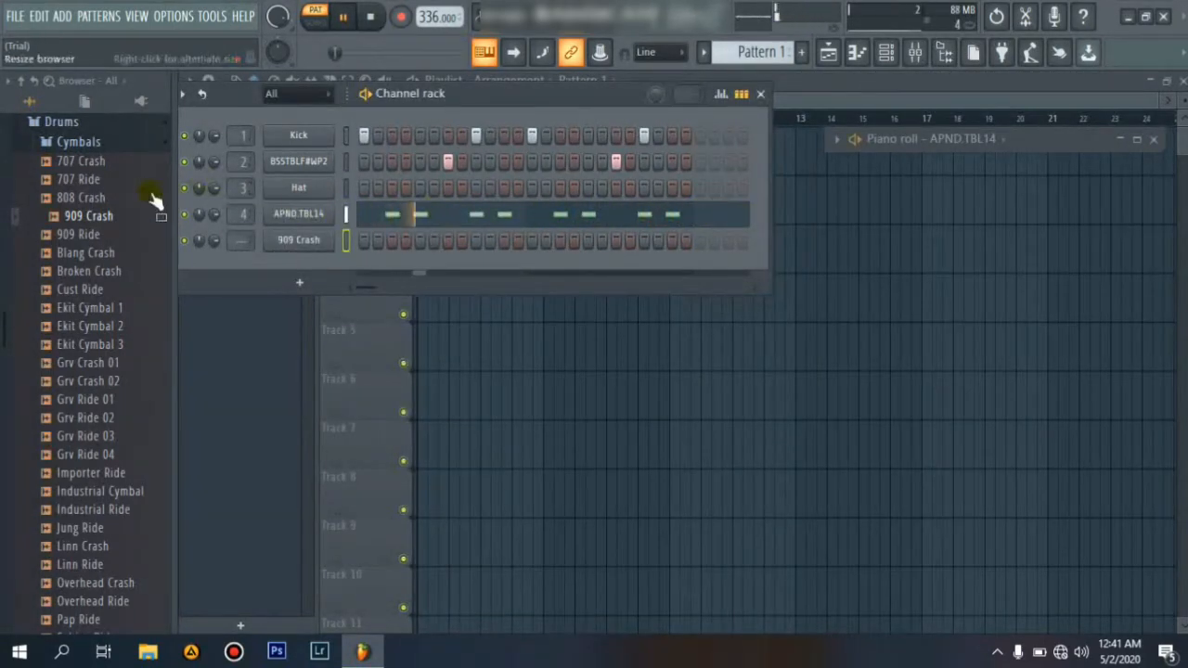
Load 808 CH from the Drums pack's Hats folder into the Hat channel and fill every 2 steps
scroll(69, 279, up, 2)
click(74, 250)
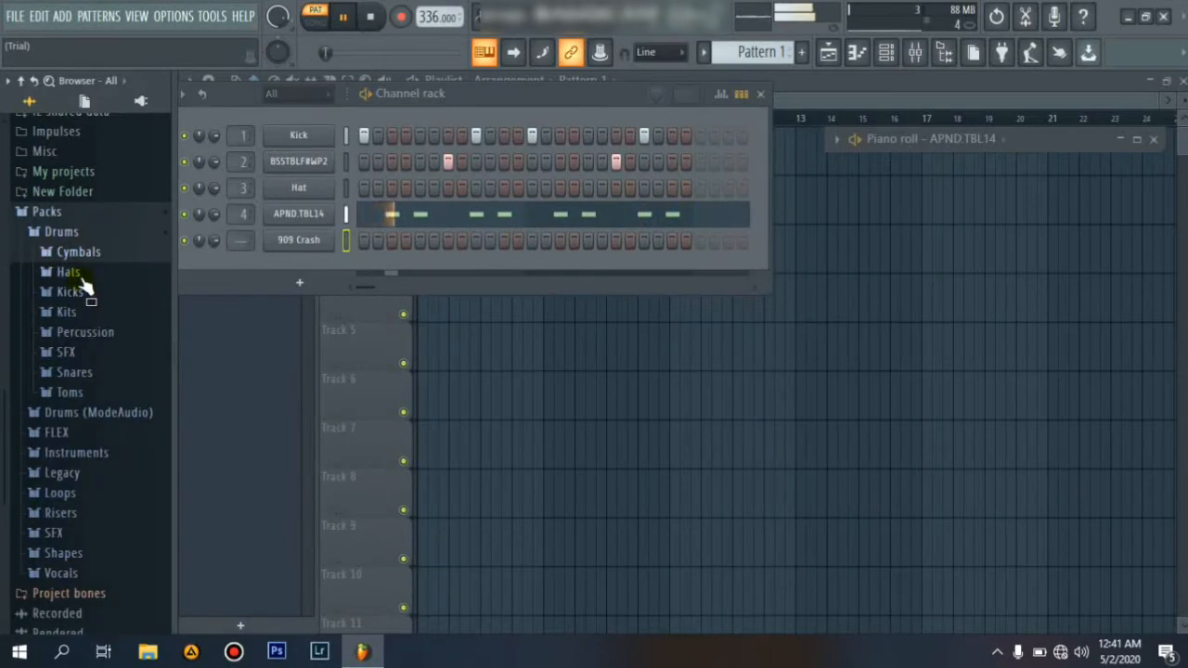
click(80, 276)
drag(84, 219, 319, 195)
right_click(317, 193)
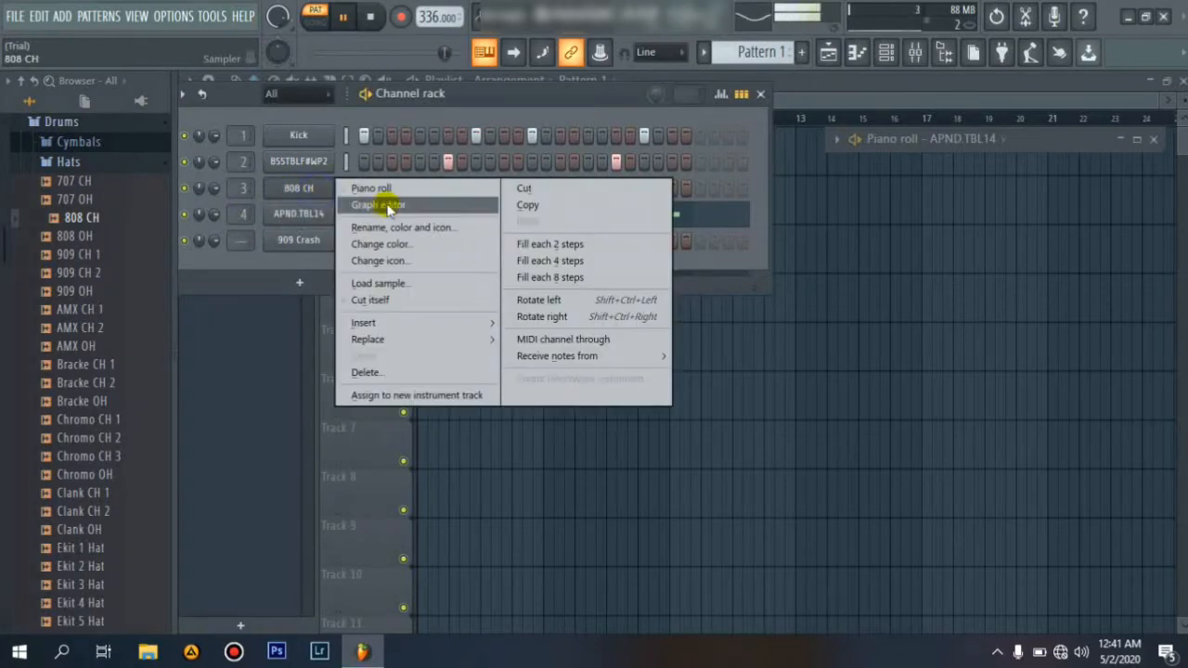
click(546, 245)
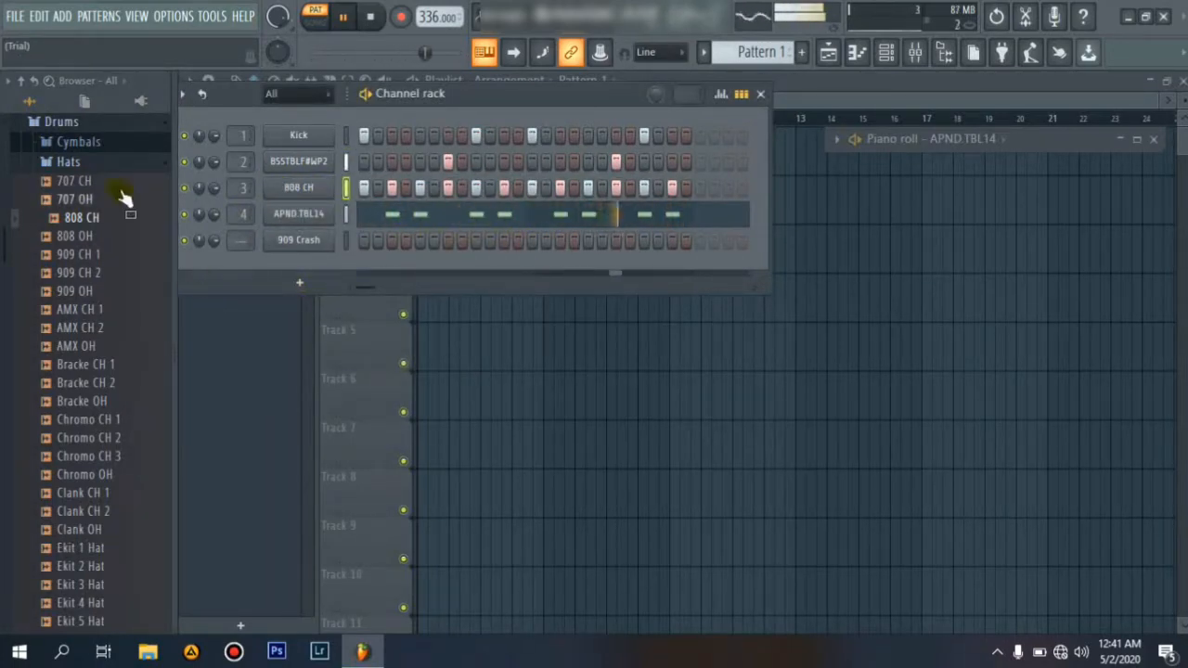
Audition 808 CH, 808 OH, 707 CH and 707 OH, and add 707 OH as a new channel below 909 Crash
click(93, 221)
click(83, 236)
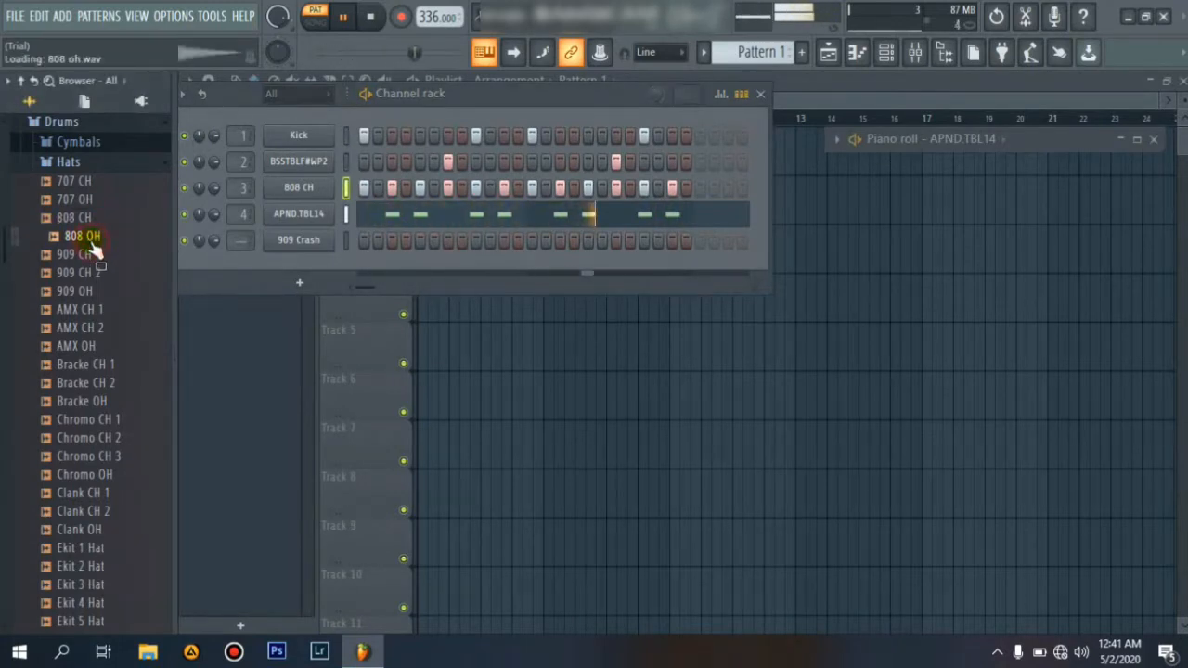
click(78, 199)
click(80, 182)
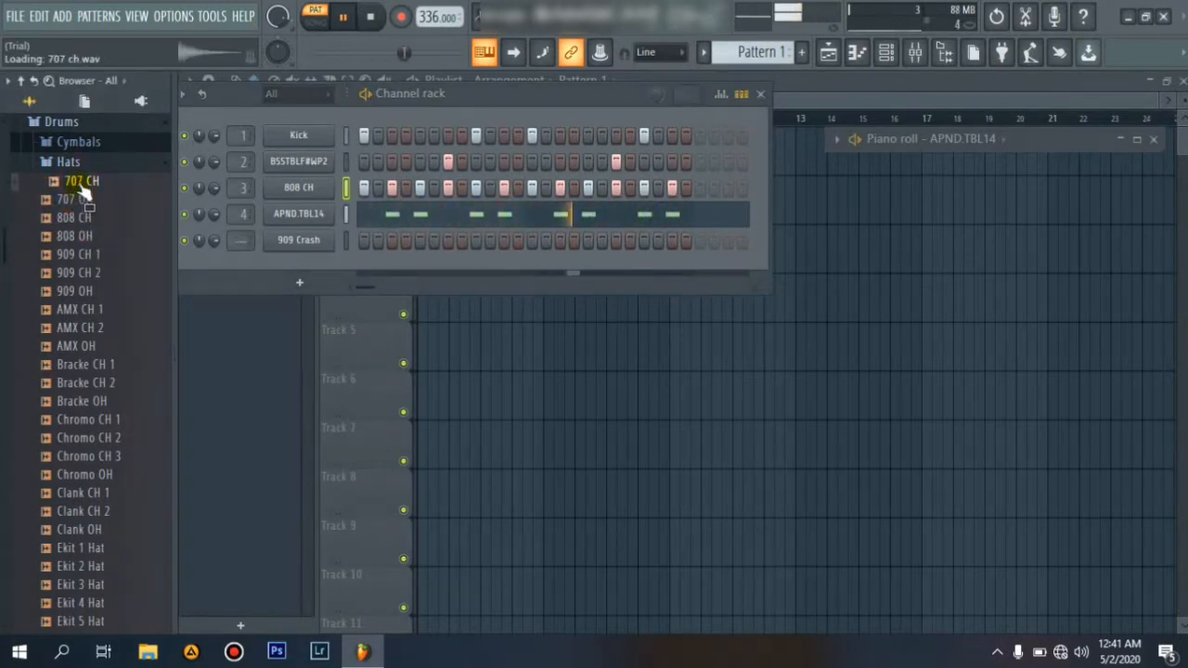
click(81, 198)
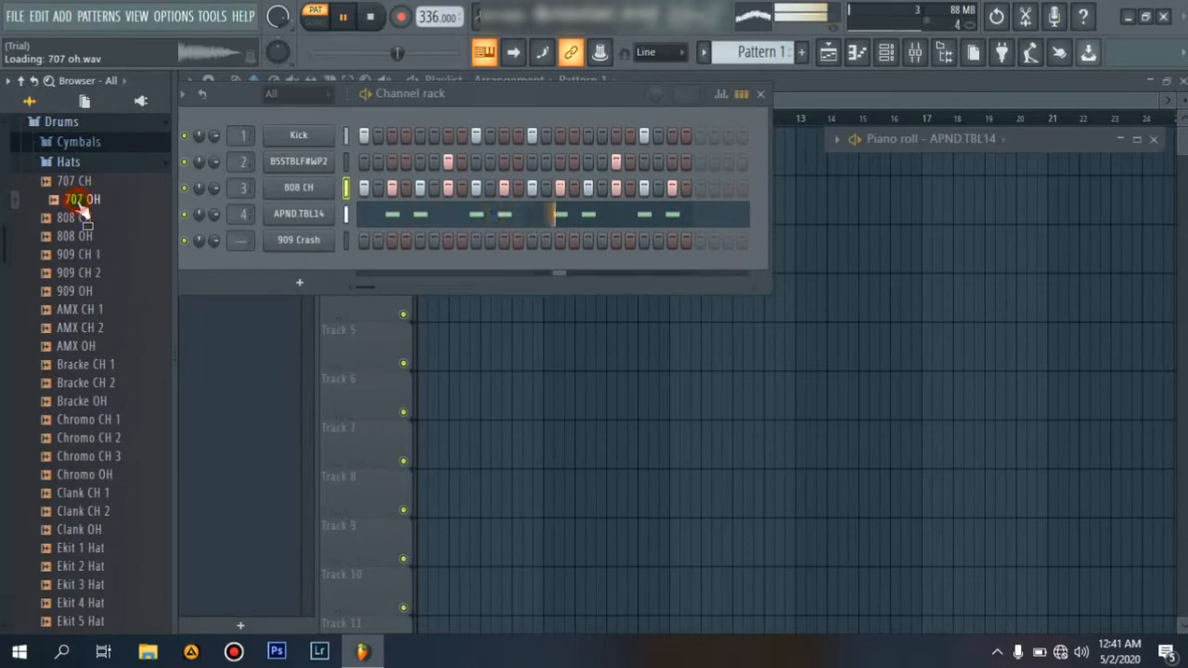
drag(81, 211, 325, 274)
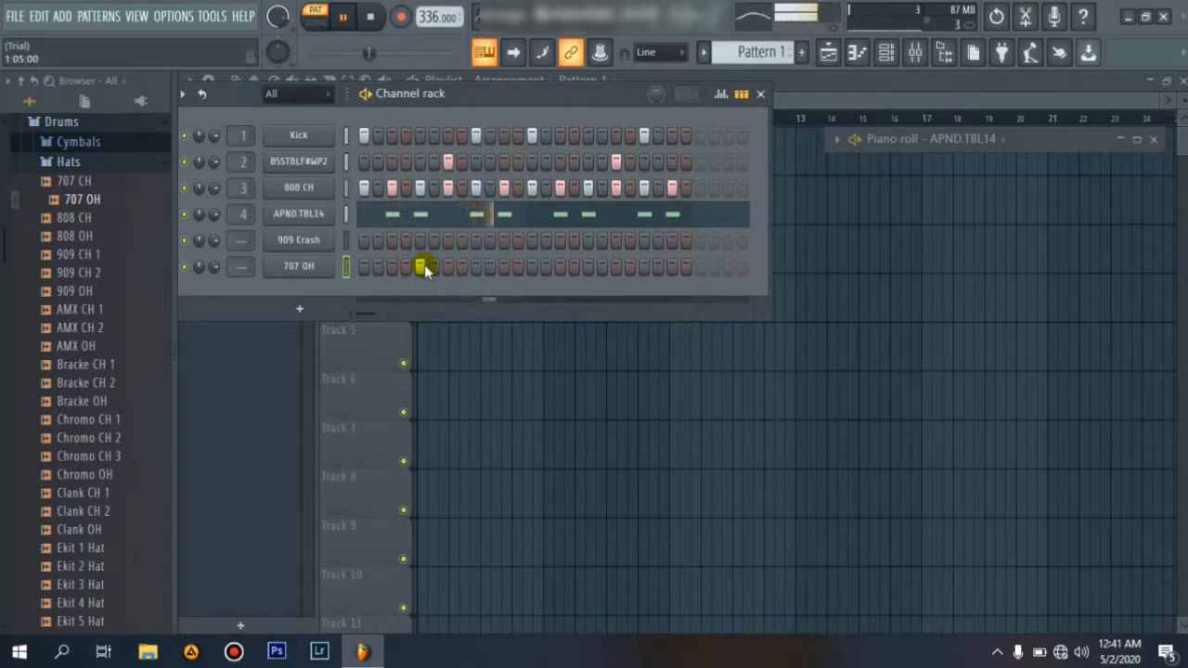
Place the 707 OH hits on steps 5, 11, 17 and 23 and lower the channel's volume to 16%
right_click(493, 267)
click(566, 268)
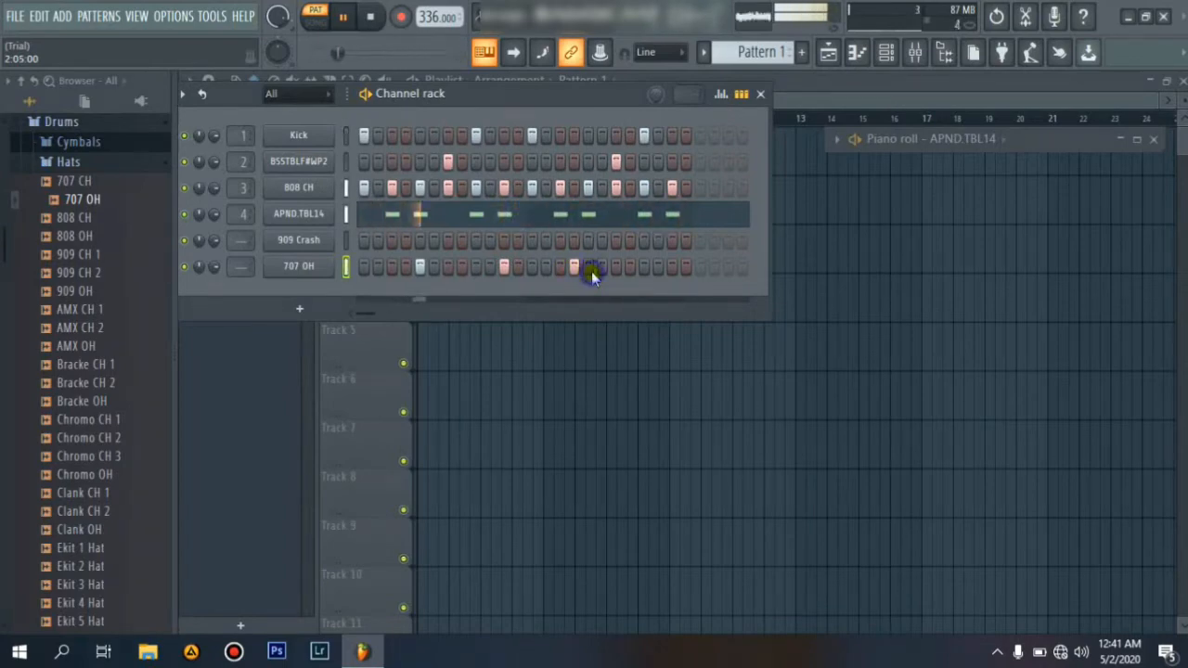
click(577, 267)
click(588, 268)
click(670, 267)
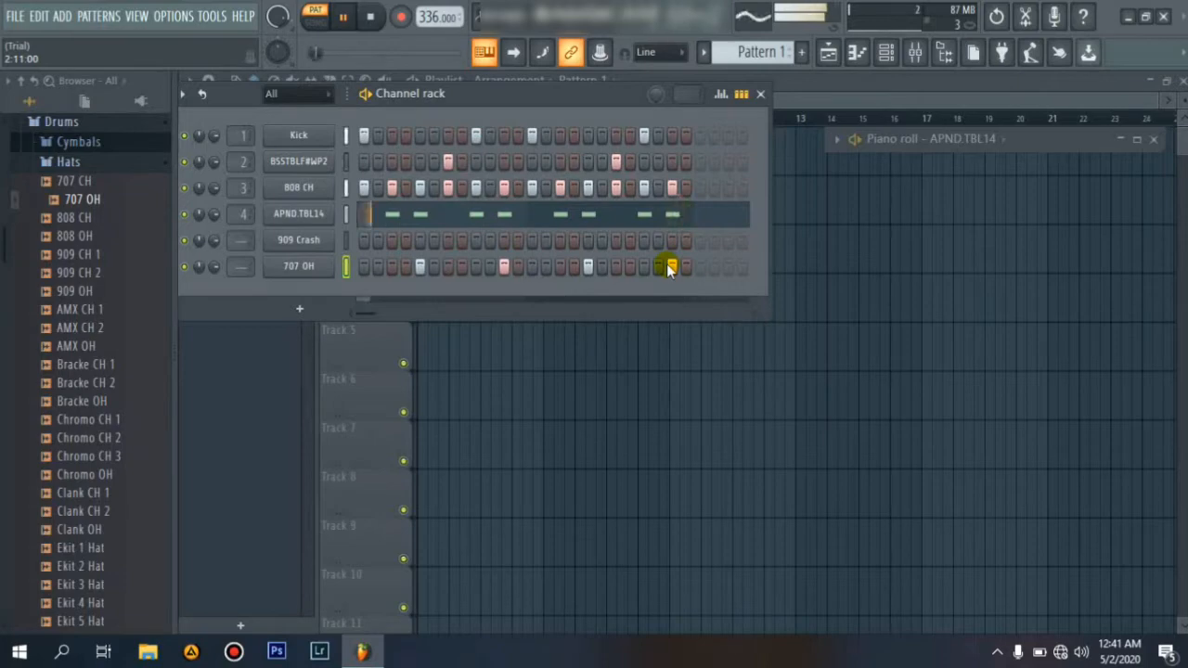
click(212, 270)
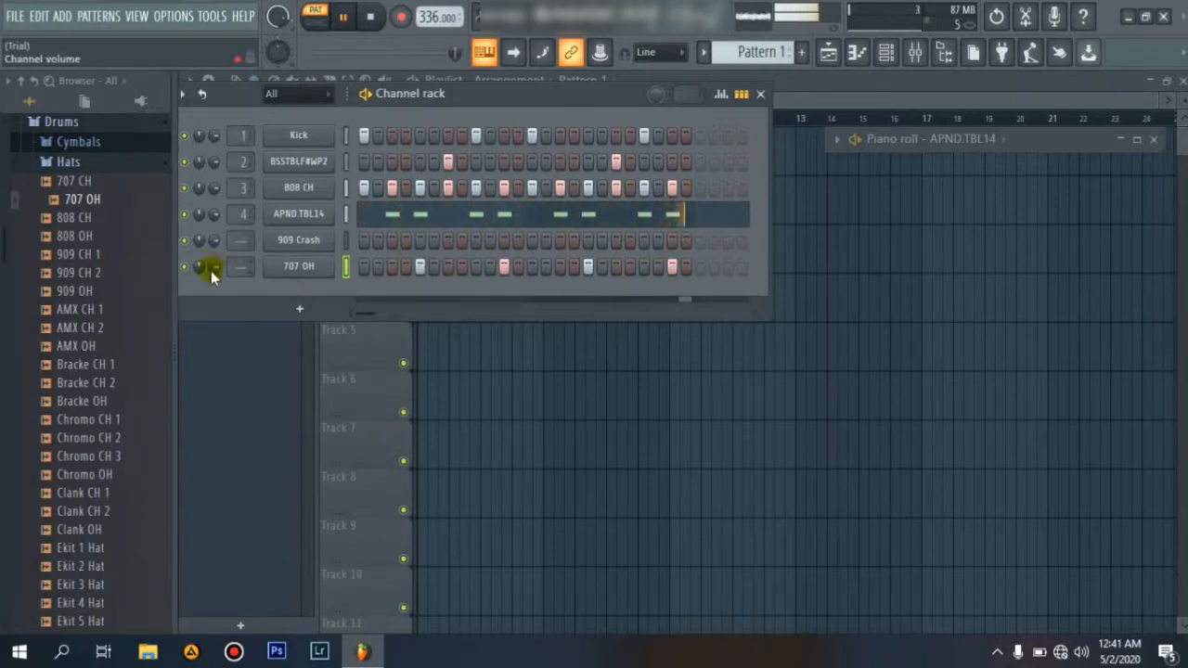
drag(213, 267, 213, 324)
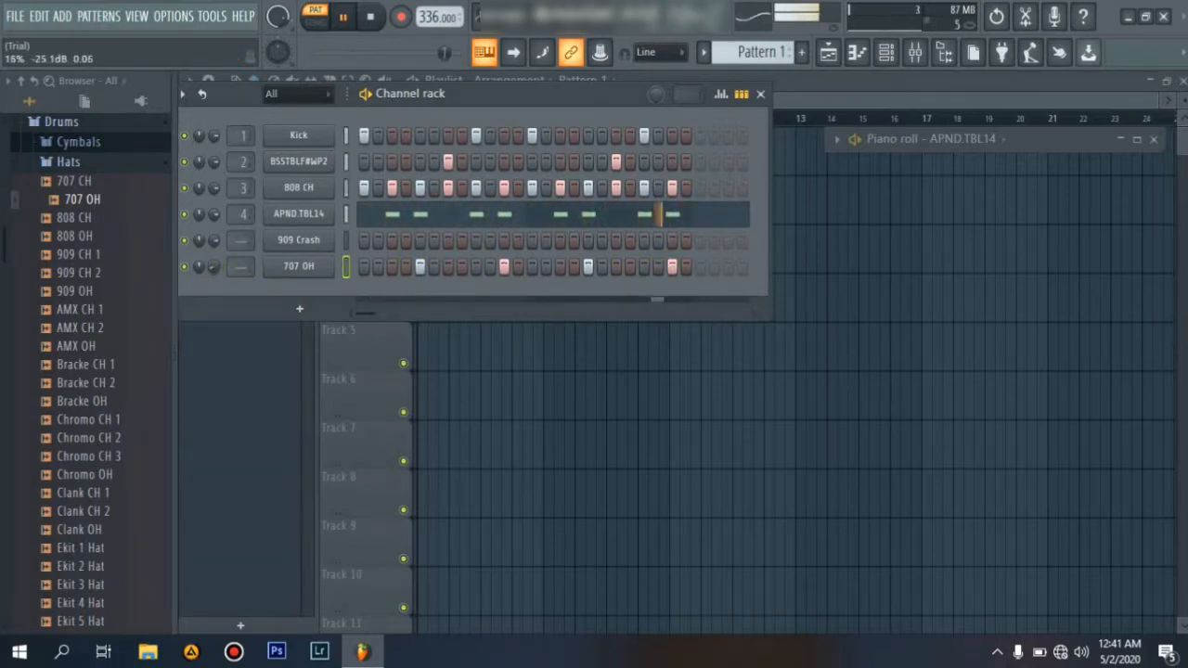
Audition 909 CH 2, 909 CH 1 and 808 OH, and load 808 OH into the 707 OH channel
click(79, 273)
click(78, 256)
click(82, 238)
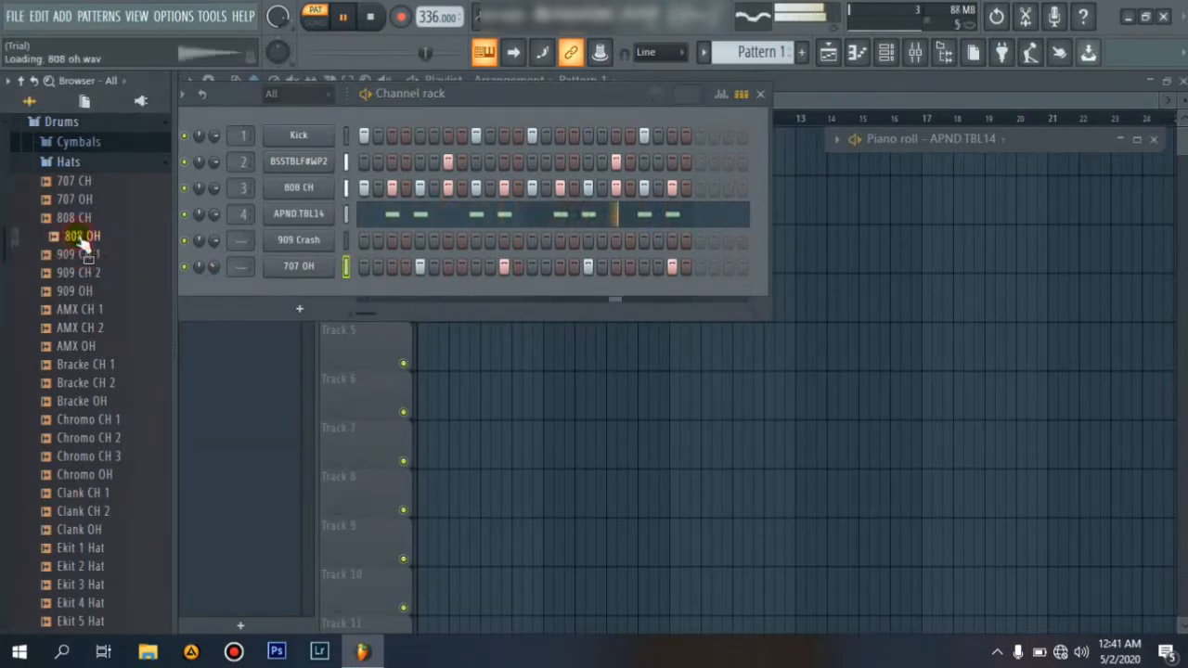
drag(84, 245, 297, 281)
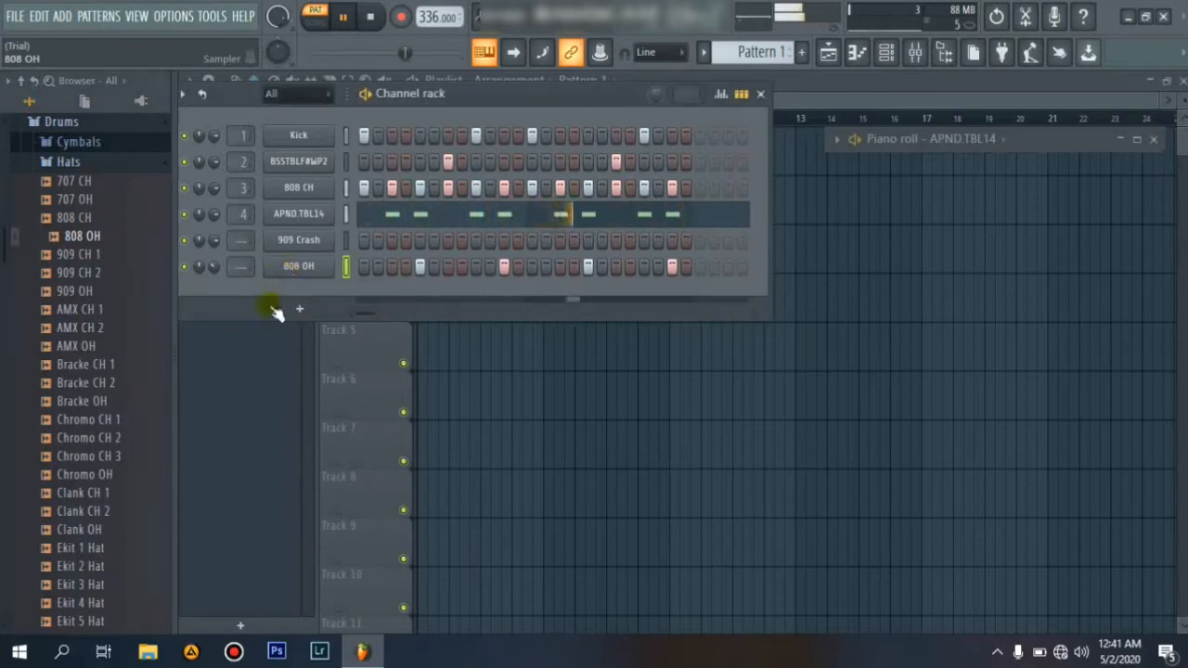
Replace the 808 OH channel's sample with 808 CH and audition 707 CH
click(62, 217)
drag(61, 199, 309, 277)
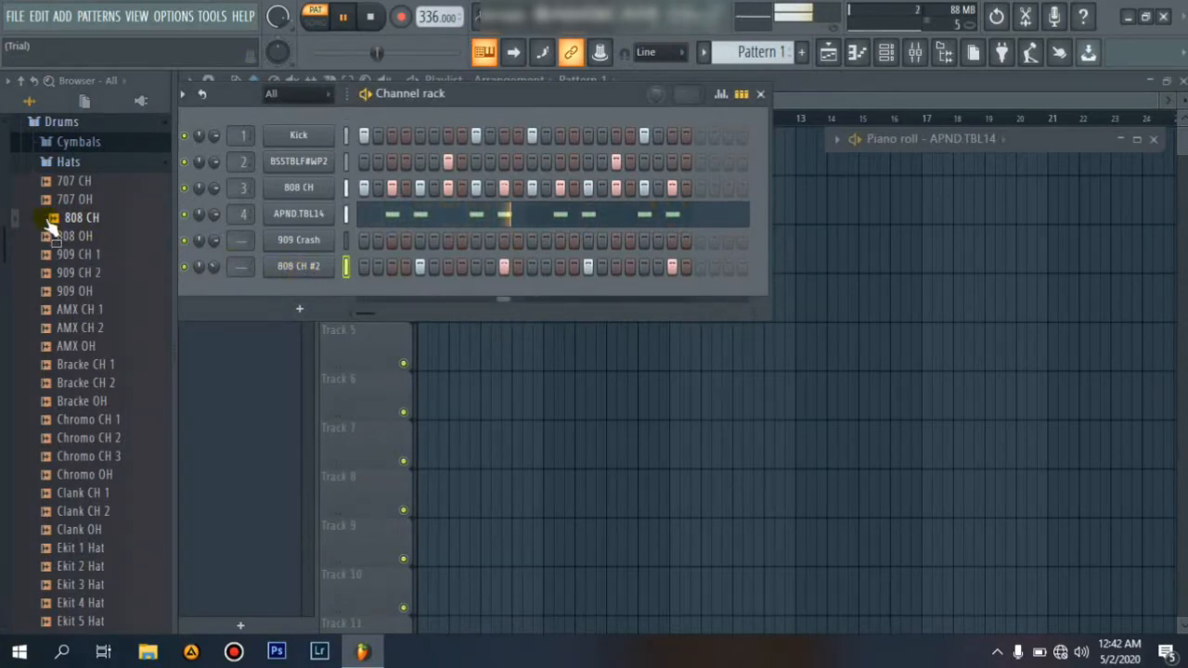
click(80, 181)
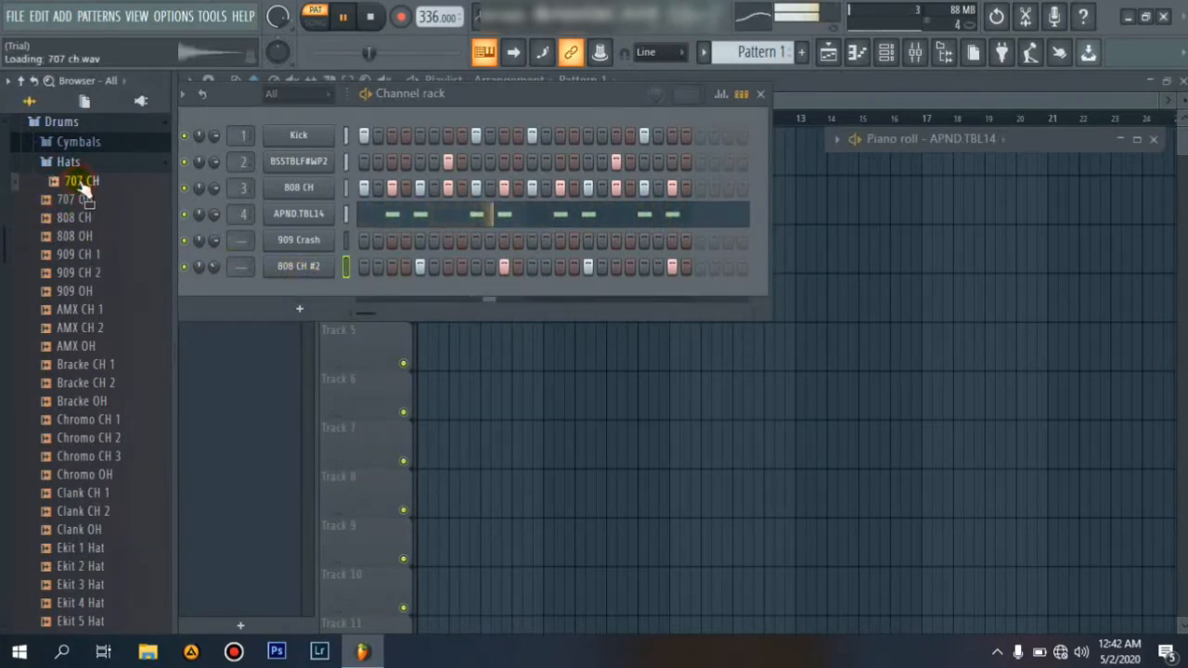
Browse the Kicks sample folder and audition 22in Kick and 808 Kick
click(74, 162)
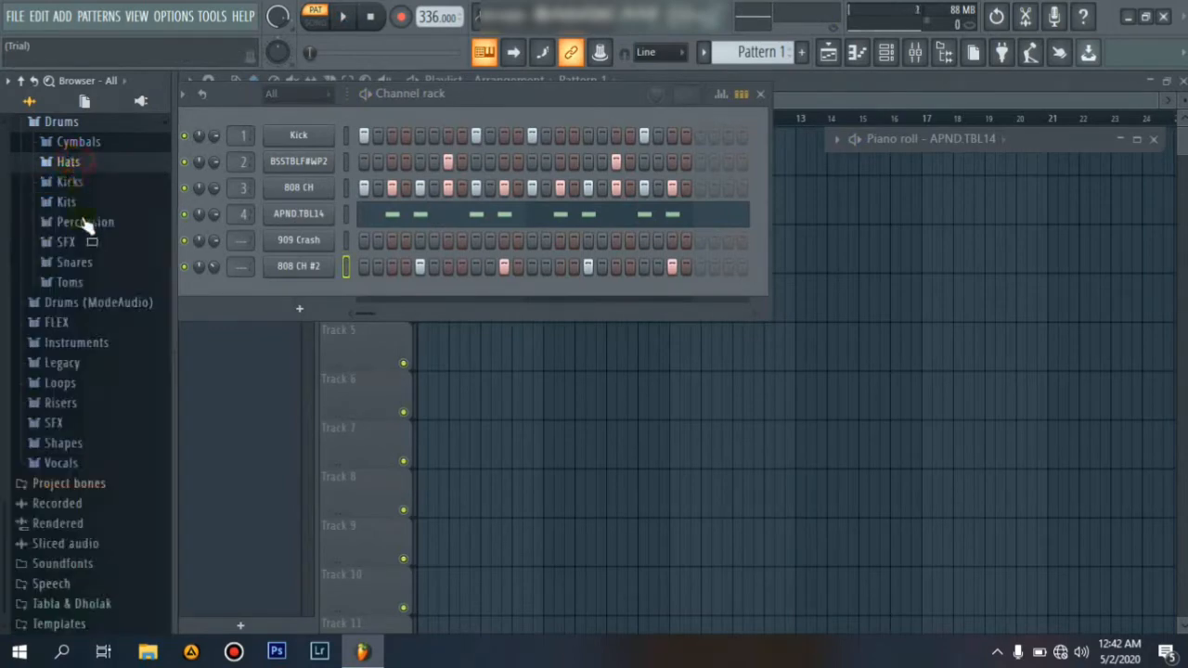
click(73, 183)
click(70, 203)
click(73, 238)
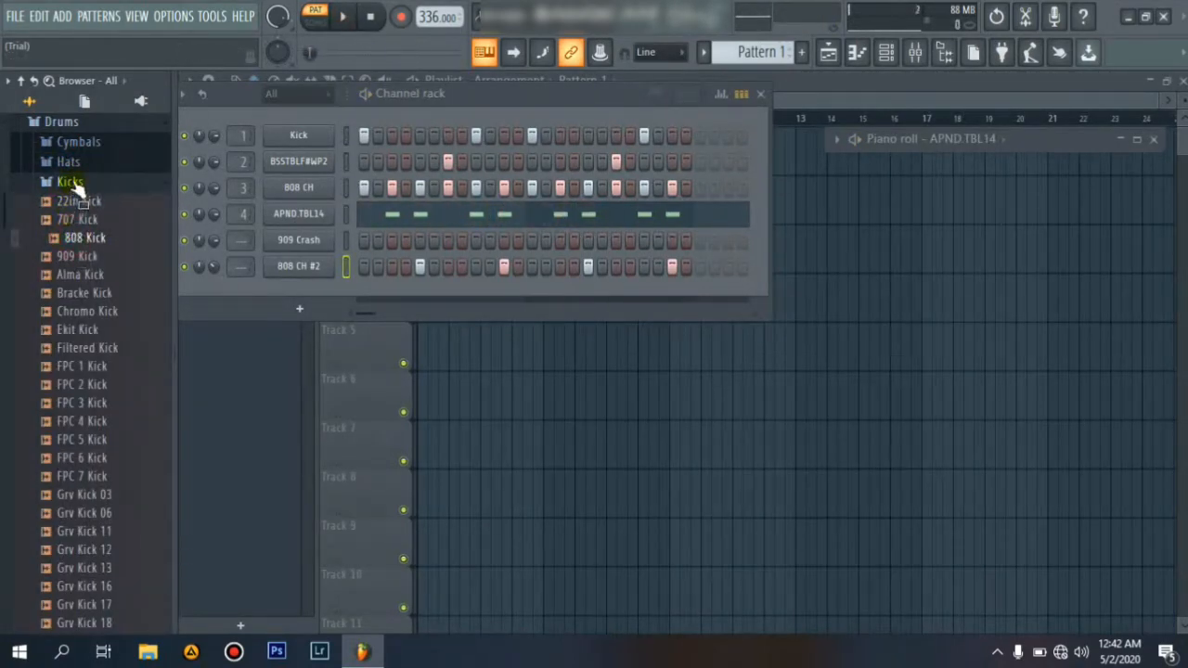
click(78, 185)
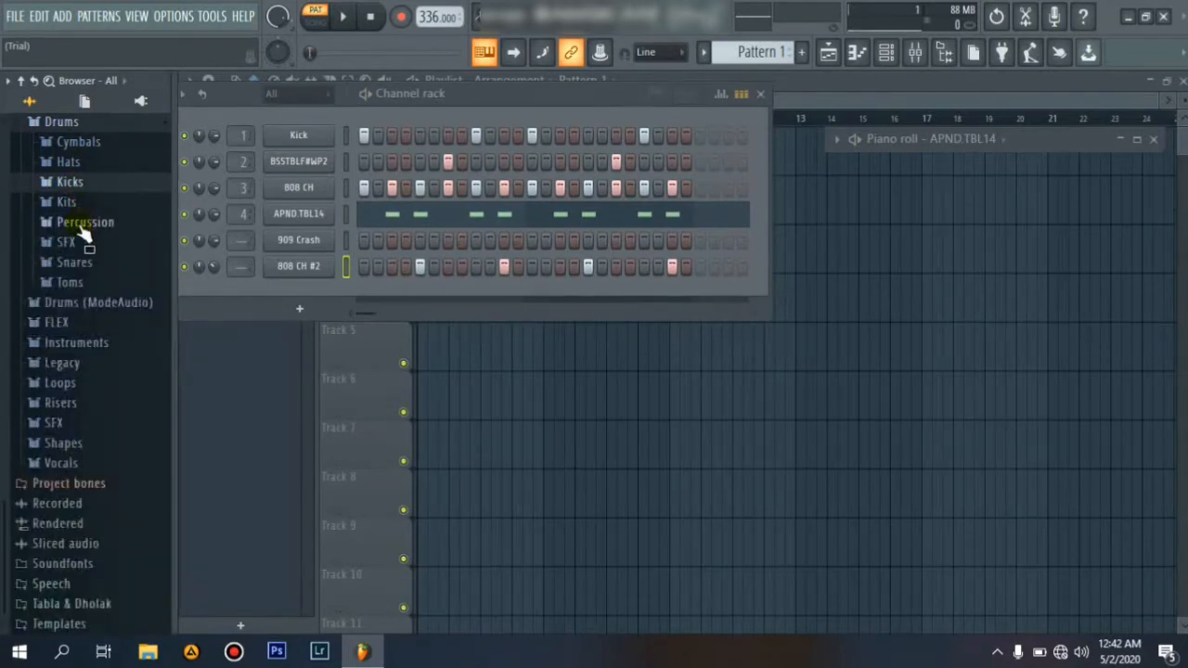
Audition 707 Cowbell and 707 Tamb from the Percussion sample folder
click(81, 224)
click(81, 241)
click(84, 260)
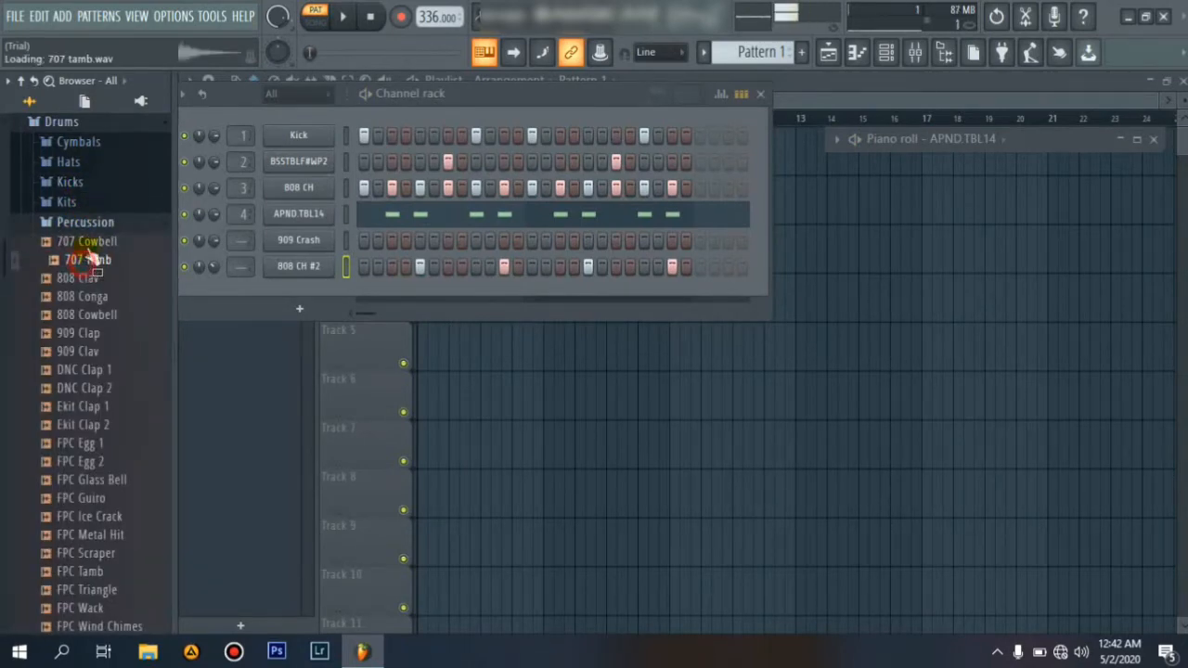
click(91, 226)
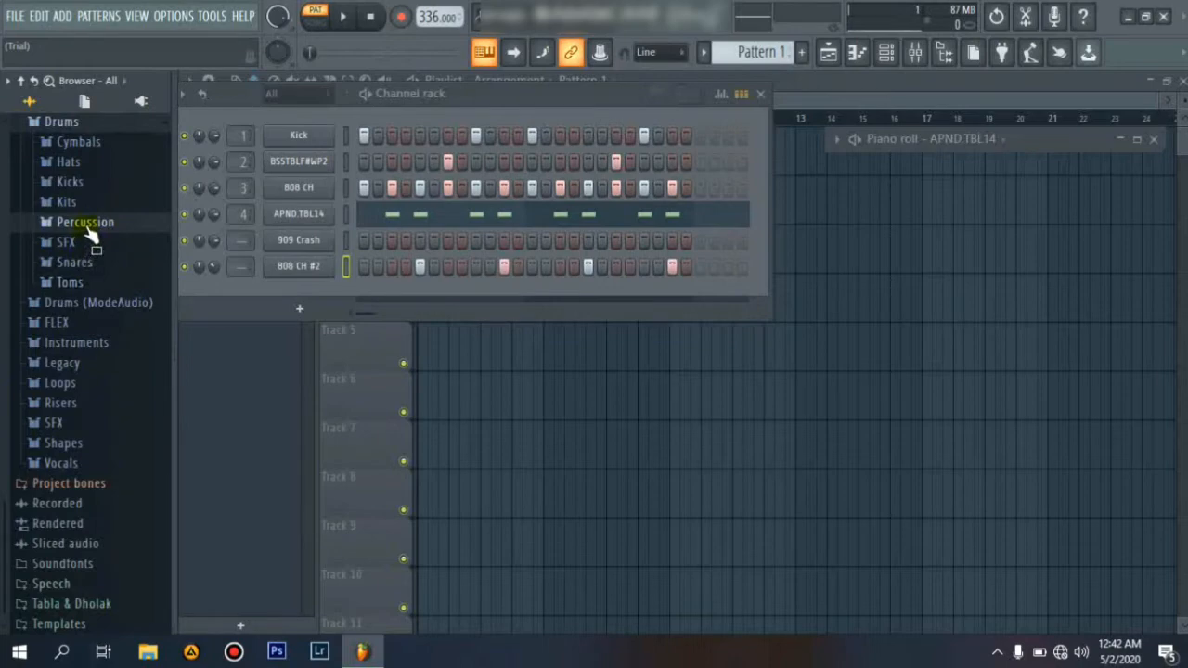
Audition 808 Clav and 808 Conga from Percussion, load 808 Conga into the 808 CH #2 channel, and play the pattern
click(86, 225)
click(81, 278)
click(82, 295)
click(82, 280)
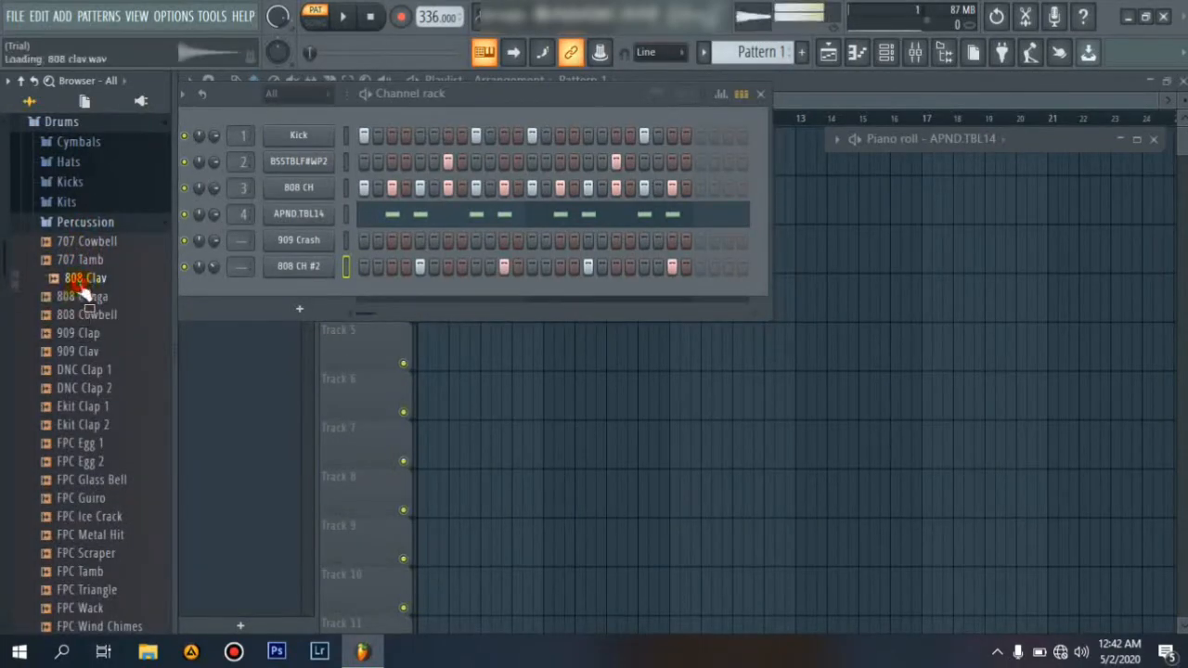
drag(82, 297, 283, 267)
key(space)
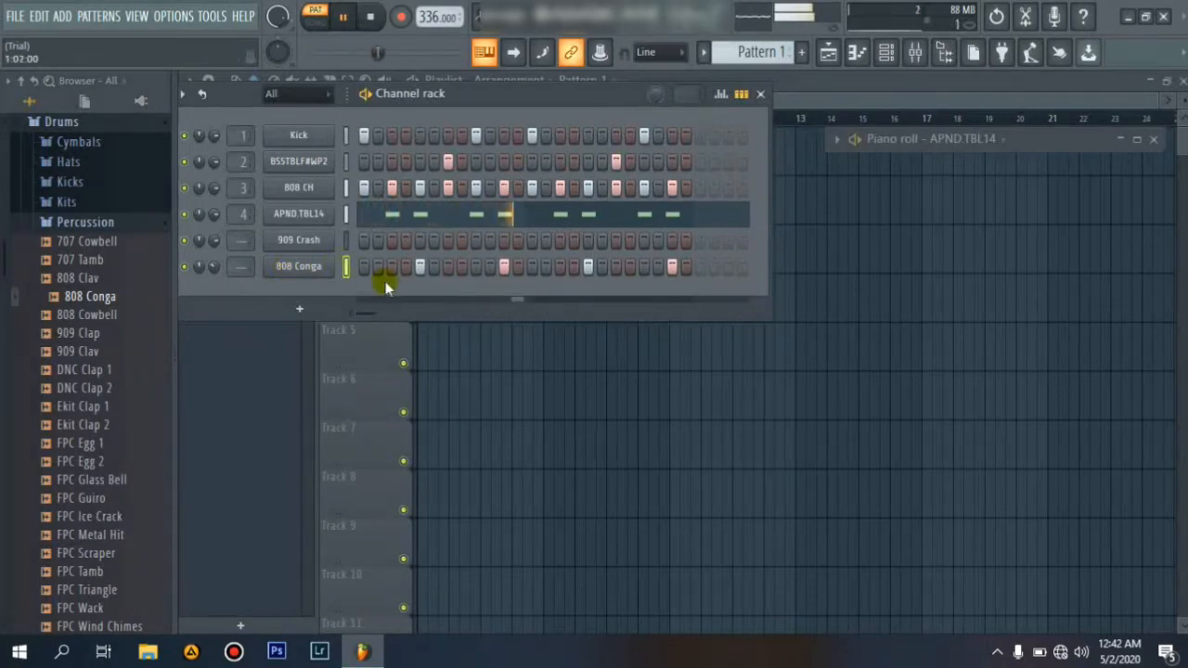
Clear the 808 Conga channel's hits on steps 5, 11, 17 and 23
right_click(430, 268)
right_click(410, 266)
right_click(420, 267)
right_click(503, 272)
right_click(588, 272)
click(658, 273)
click(685, 274)
right_click(639, 277)
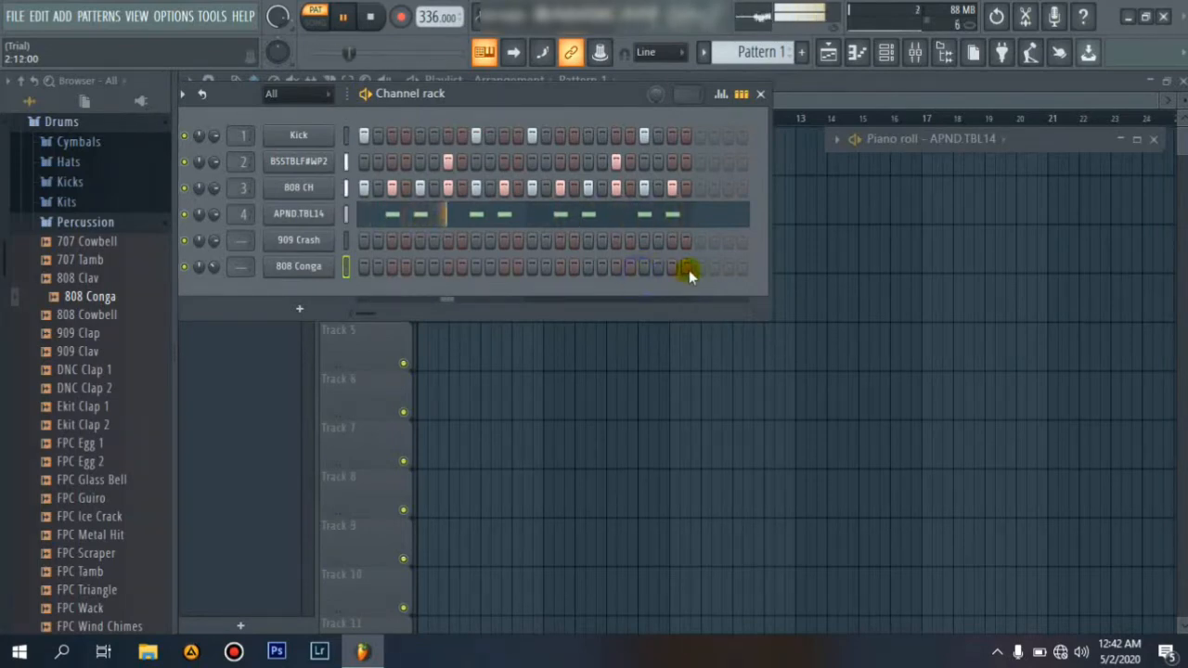
Try single 808 Conga hits on steps 6, 7 and 10 during playback, and clear them again
click(399, 269)
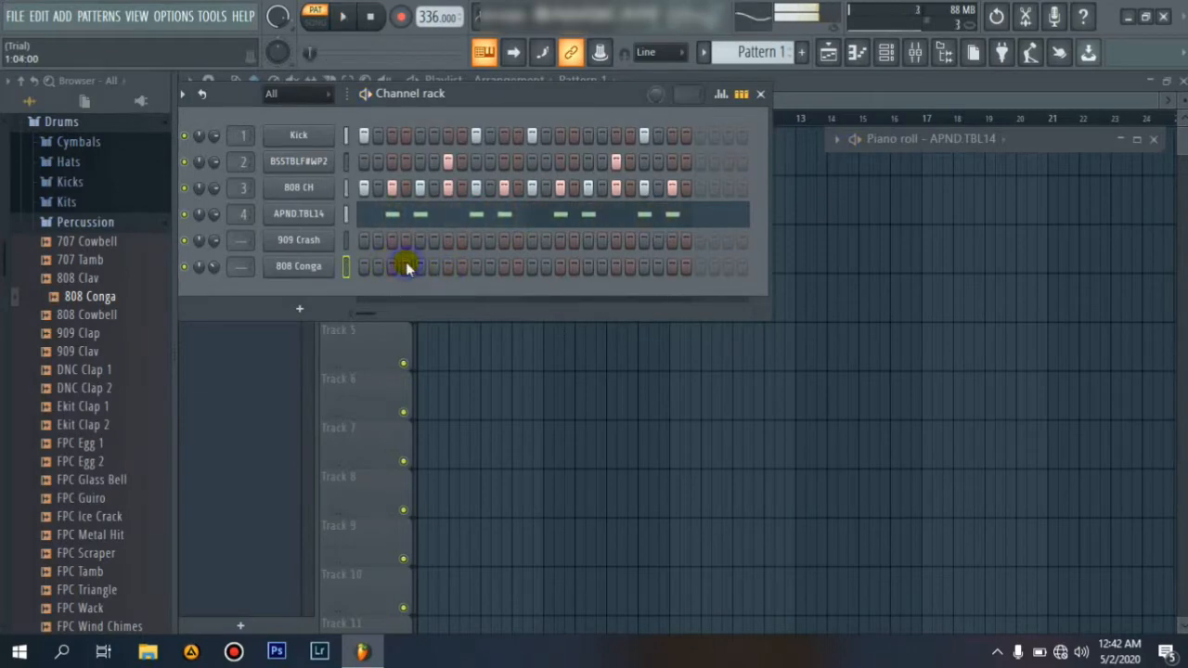
click(435, 267)
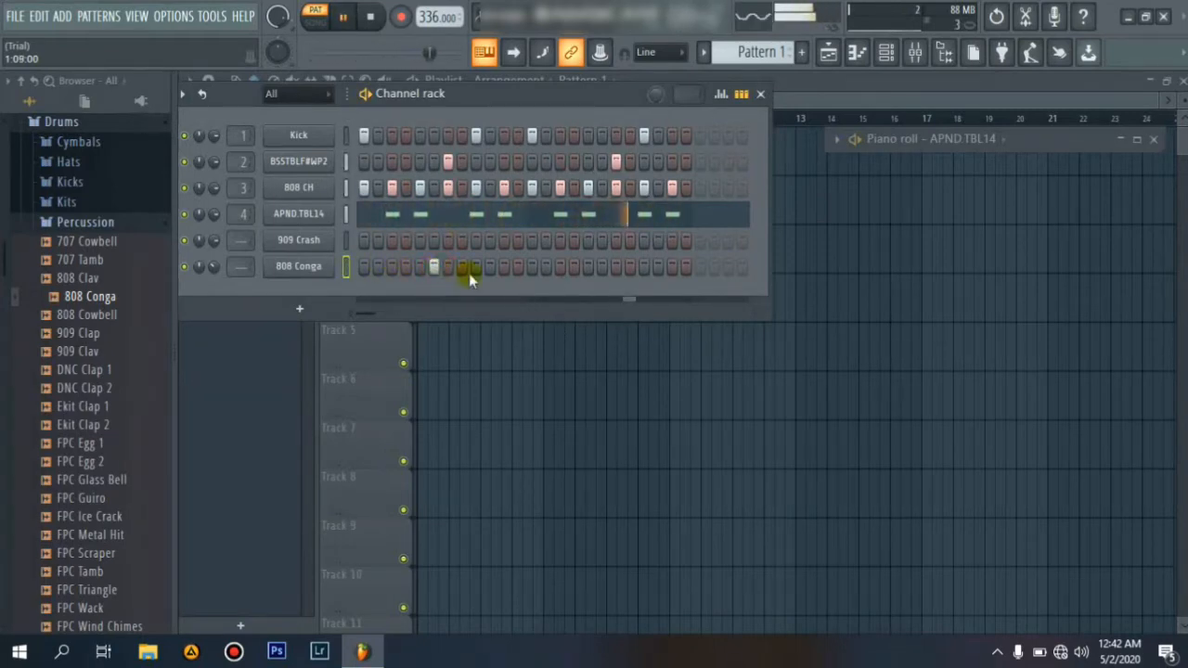
right_click(436, 269)
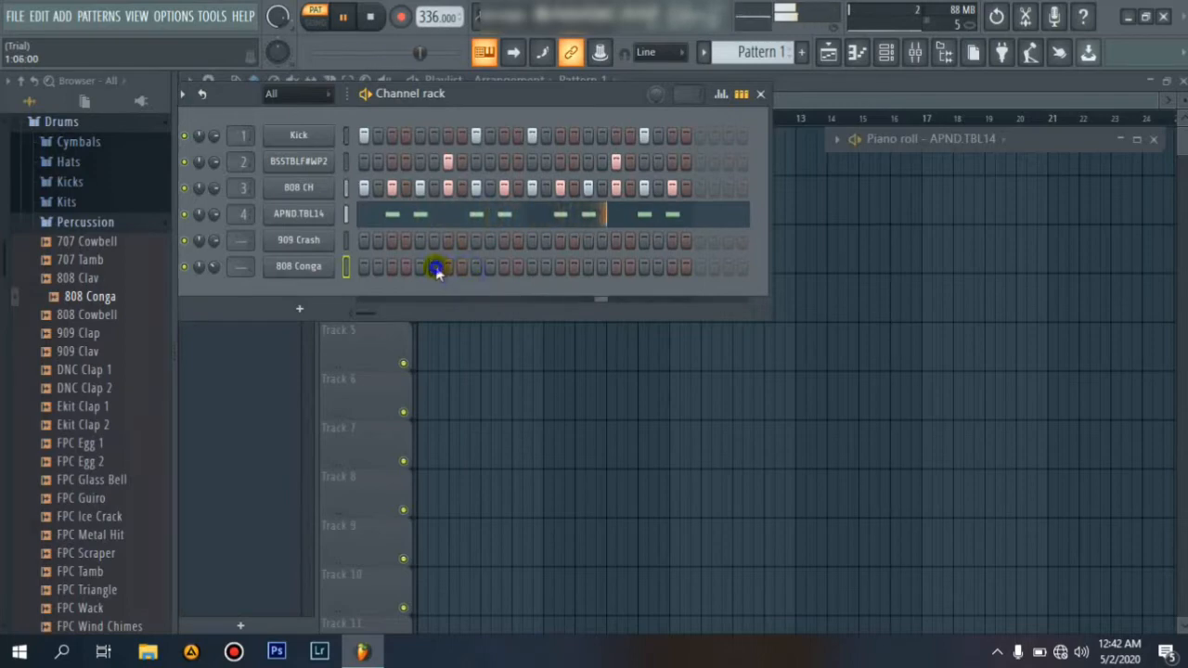
right_click(463, 270)
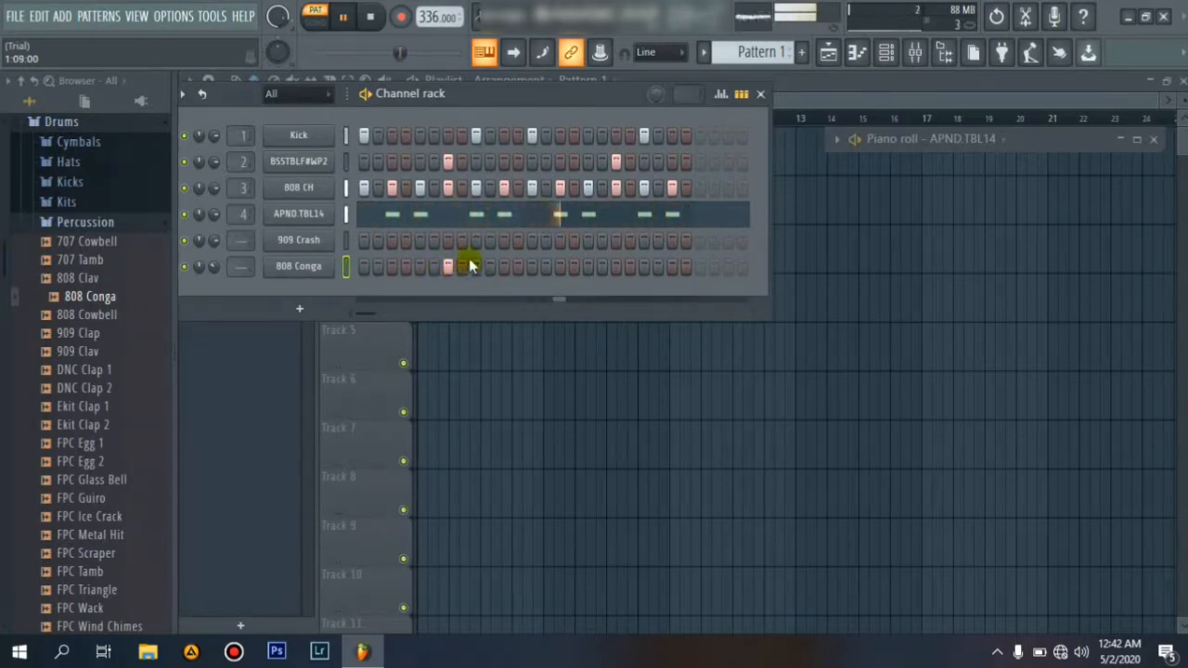
click(485, 271)
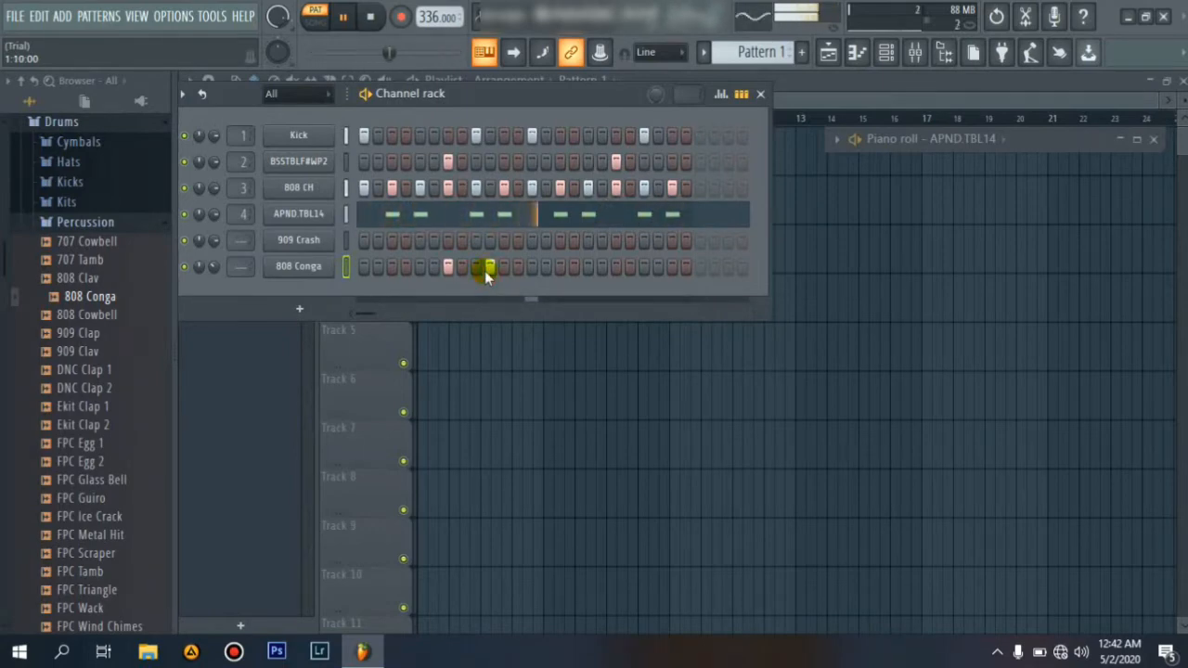
right_click(479, 272)
right_click(448, 269)
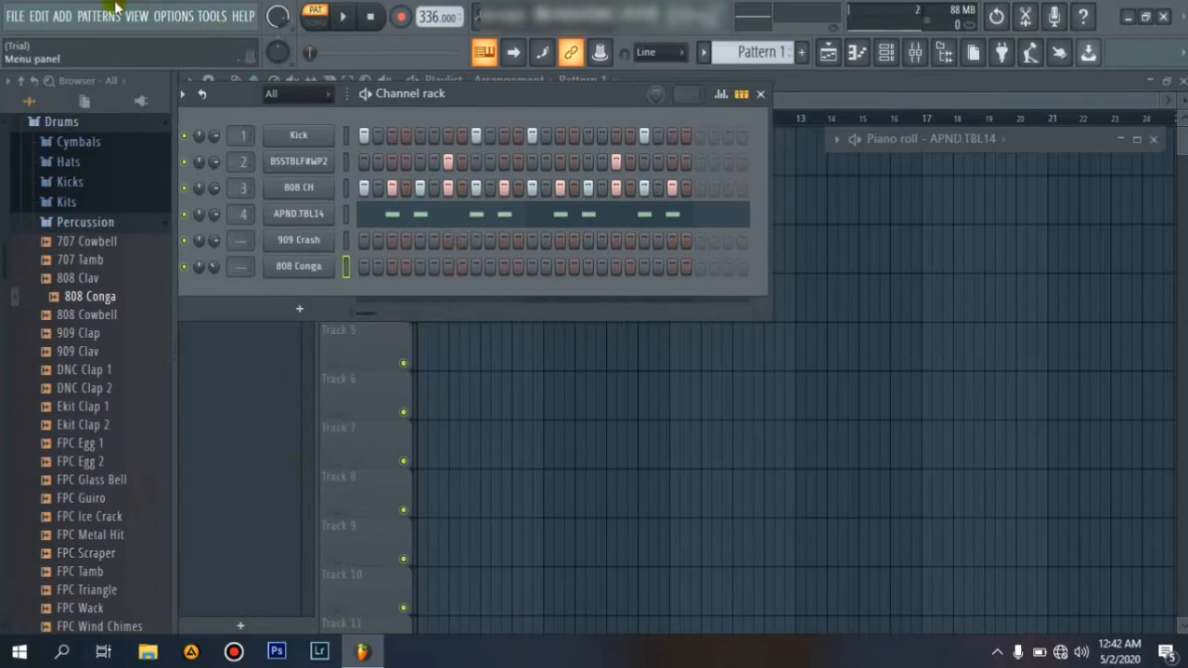
Replace the BSSTBLF#WP2 channel's sample with APND.TBL16 from New Folder and raise the channel's volume while the pattern plays
drag(95, 297, 80, 261)
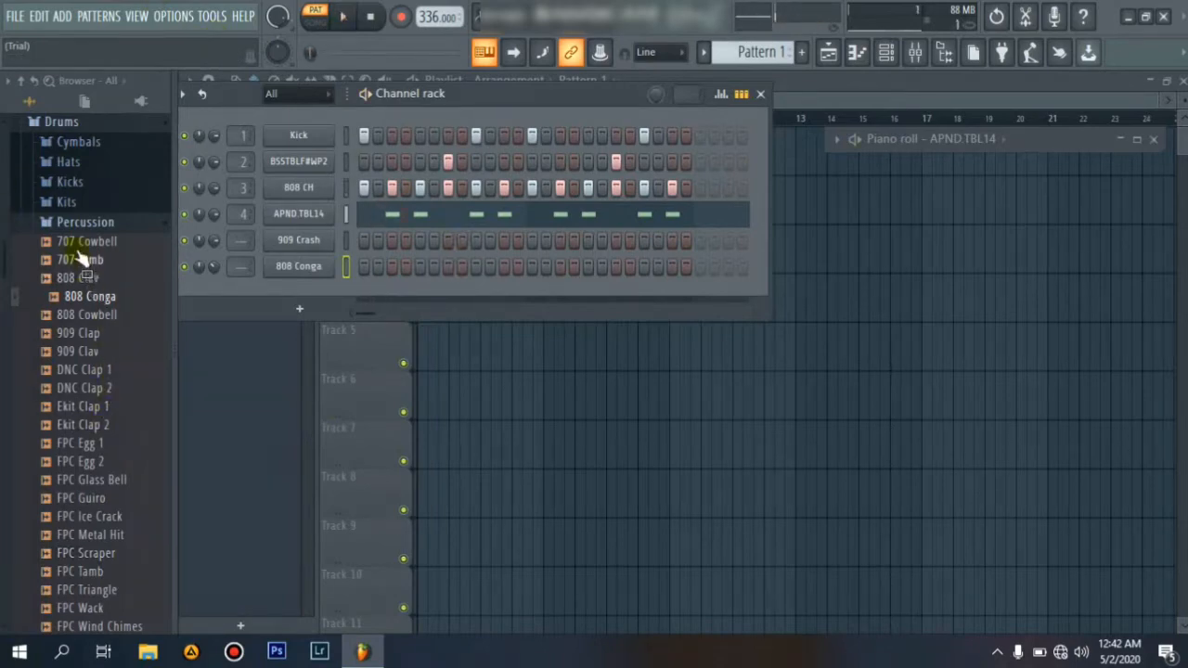
scroll(81, 206, up, 2)
click(70, 193)
drag(102, 528, 85, 572)
scroll(87, 599, down, 2)
click(91, 503)
mouse_move(92, 510)
mouse_down()
mouse_move(186, 436)
mouse_move(436, 107)
mouse_move(322, 165)
mouse_up()
key(space)
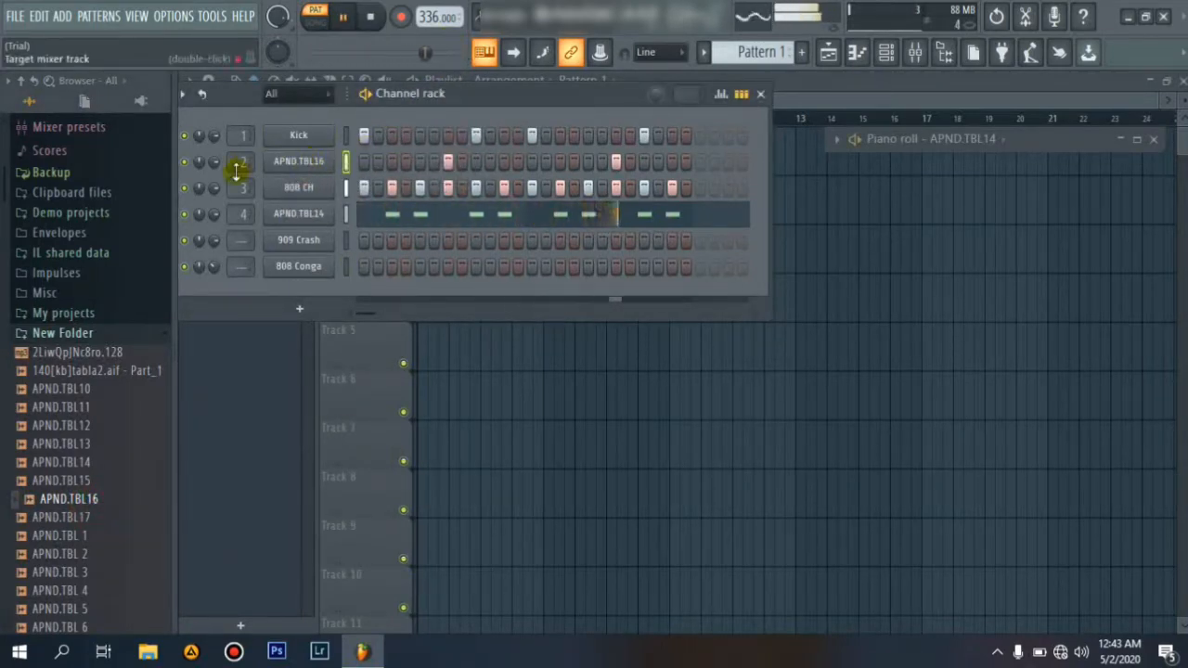
drag(215, 165, 215, 144)
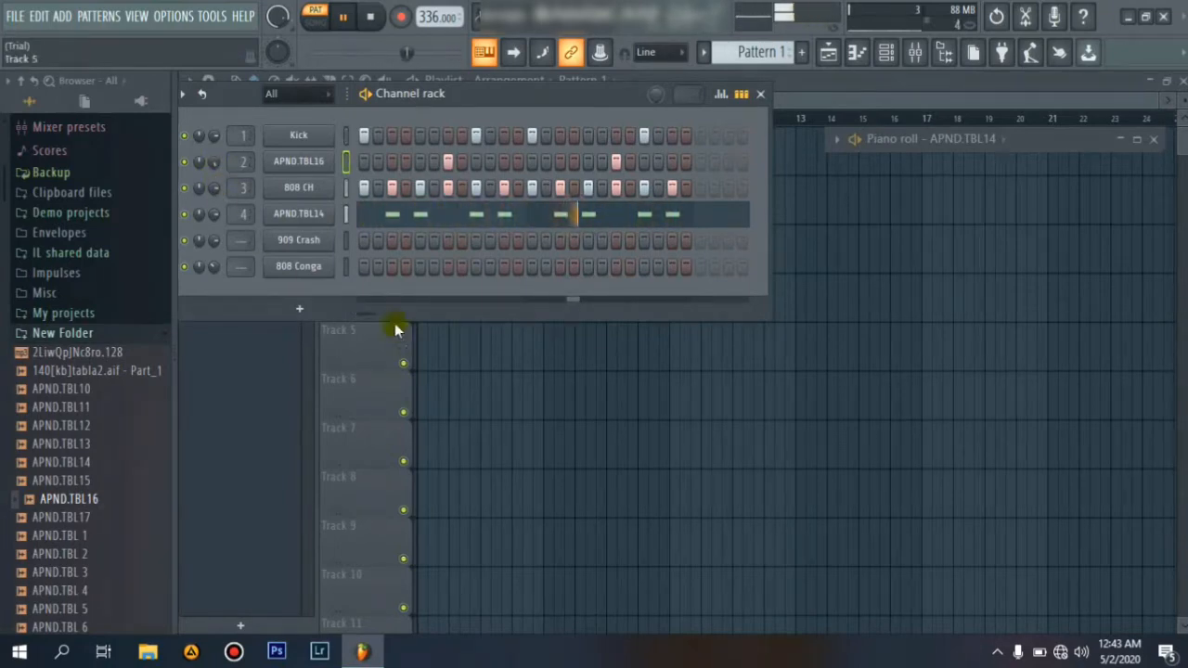
Try filling the 808 Conga channel with a hit on each 4 steps, and clear all of its hits
mouse_move(432, 240)
mouse_down()
mouse_move(532, 257)
mouse_move(432, 256)
mouse_move(564, 270)
mouse_move(556, 248)
mouse_move(438, 246)
mouse_up()
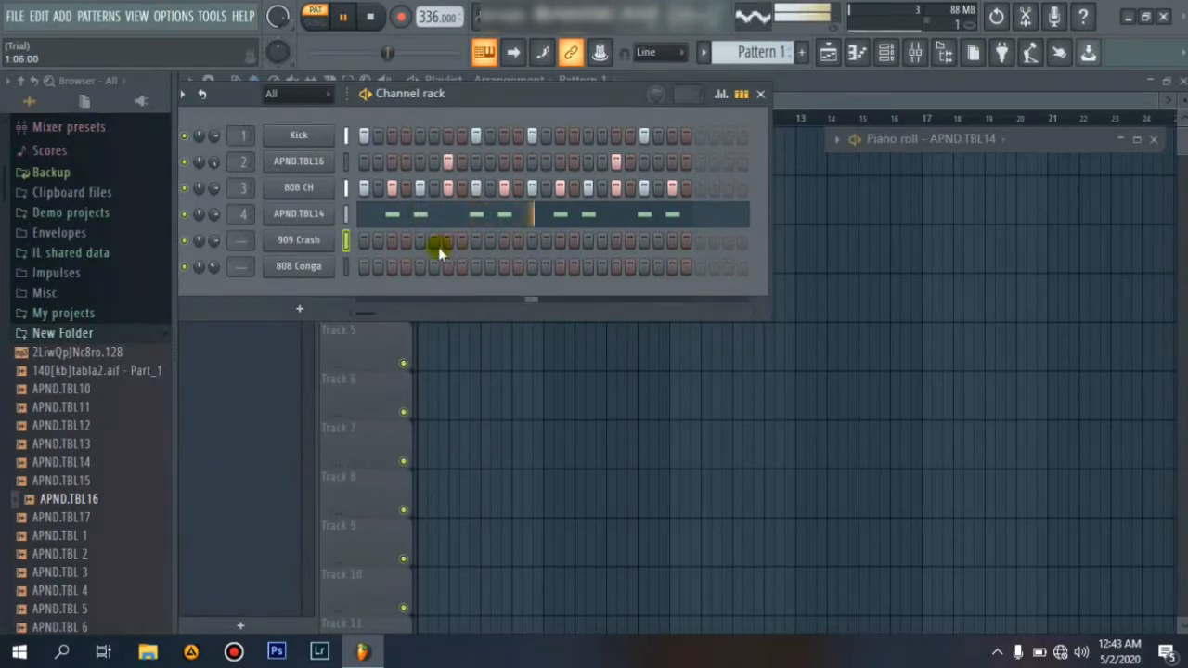
click(346, 266)
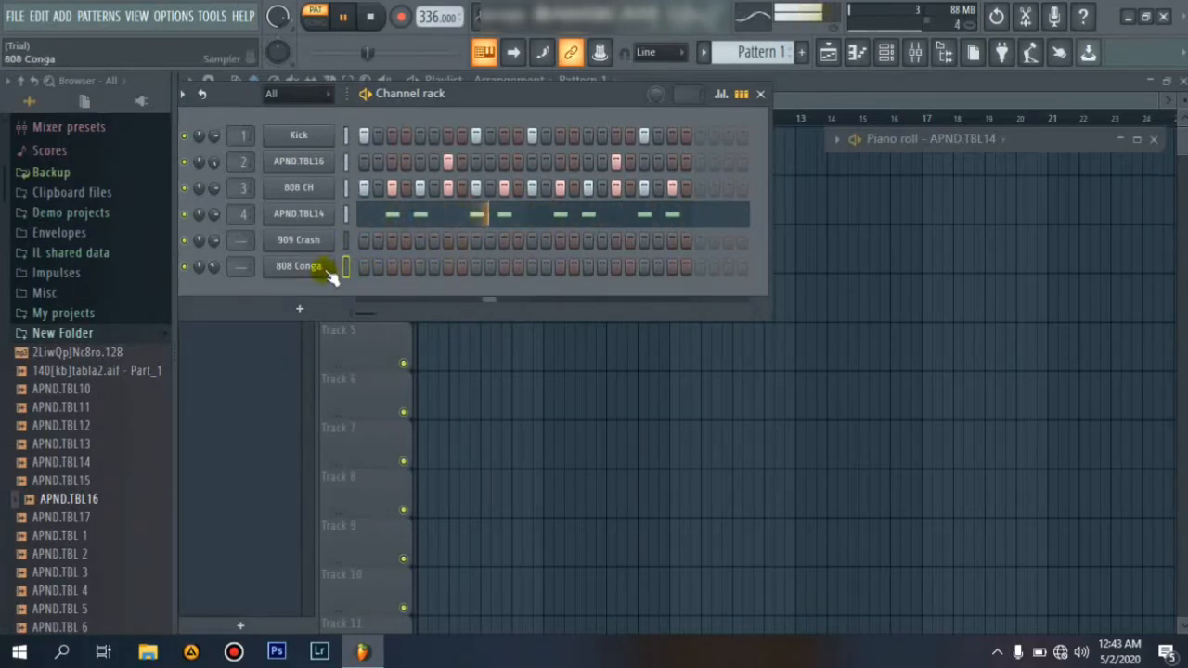
right_click(326, 271)
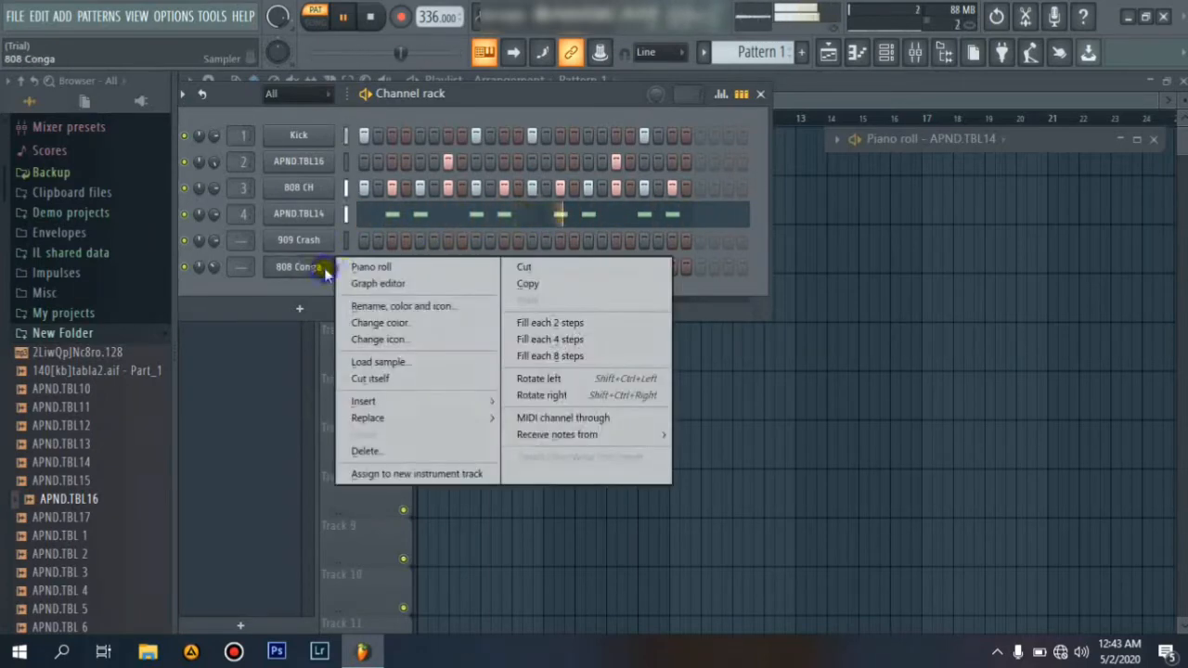
click(564, 343)
click(415, 269)
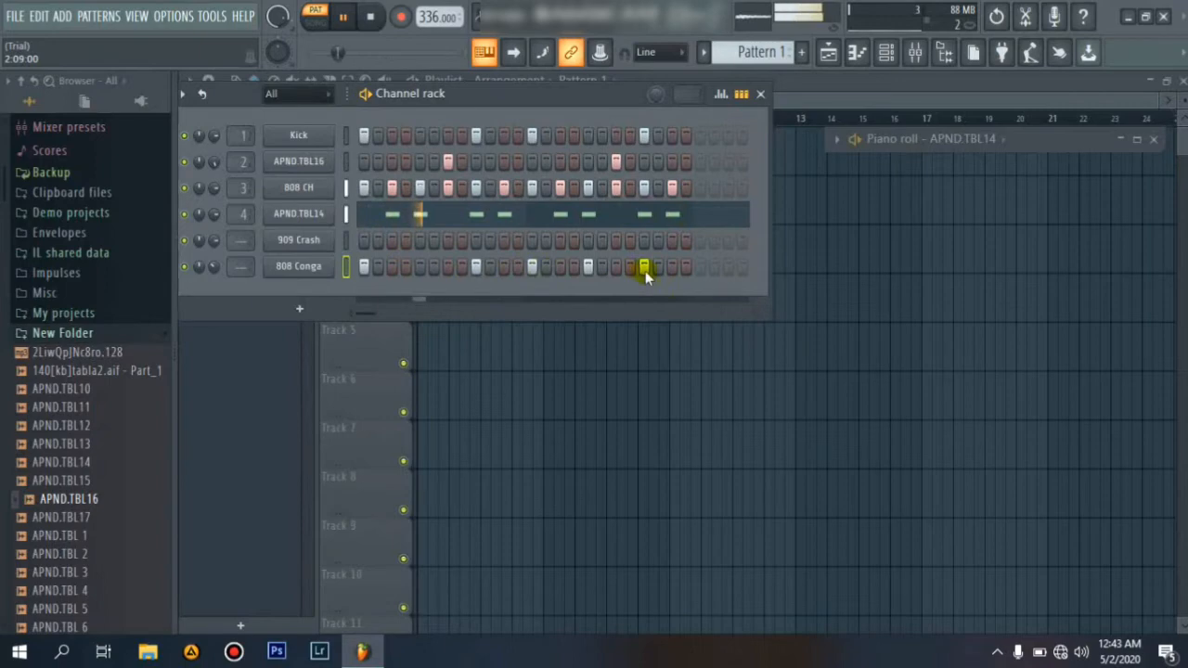
drag(608, 269, 478, 277)
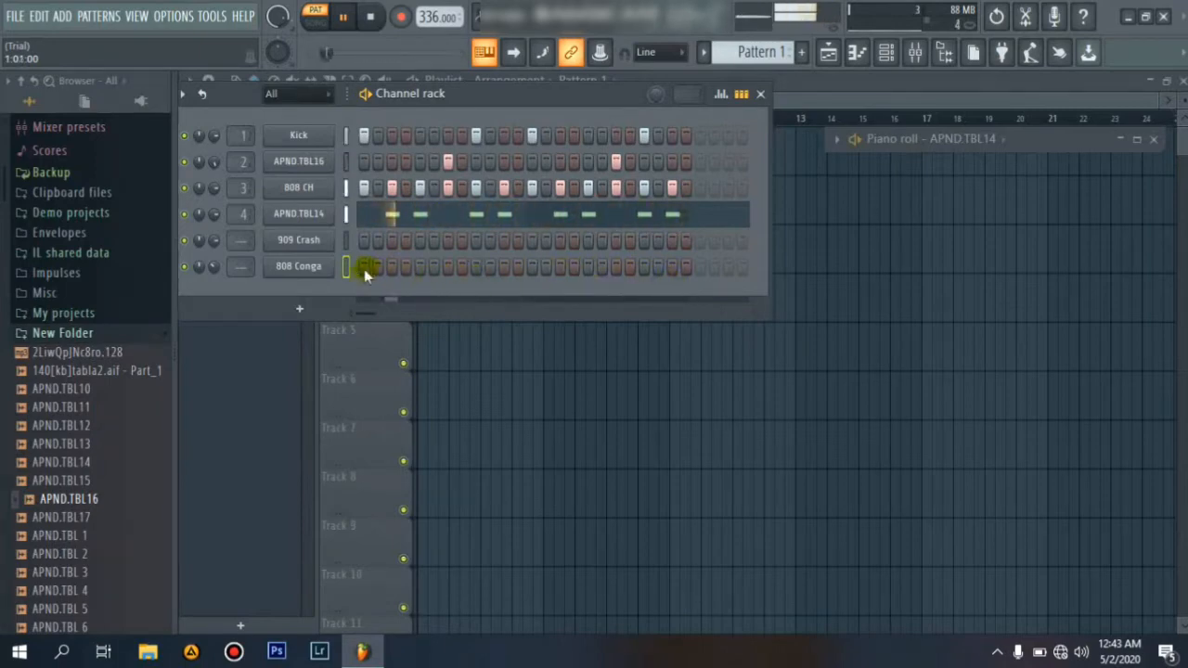
right_click(302, 267)
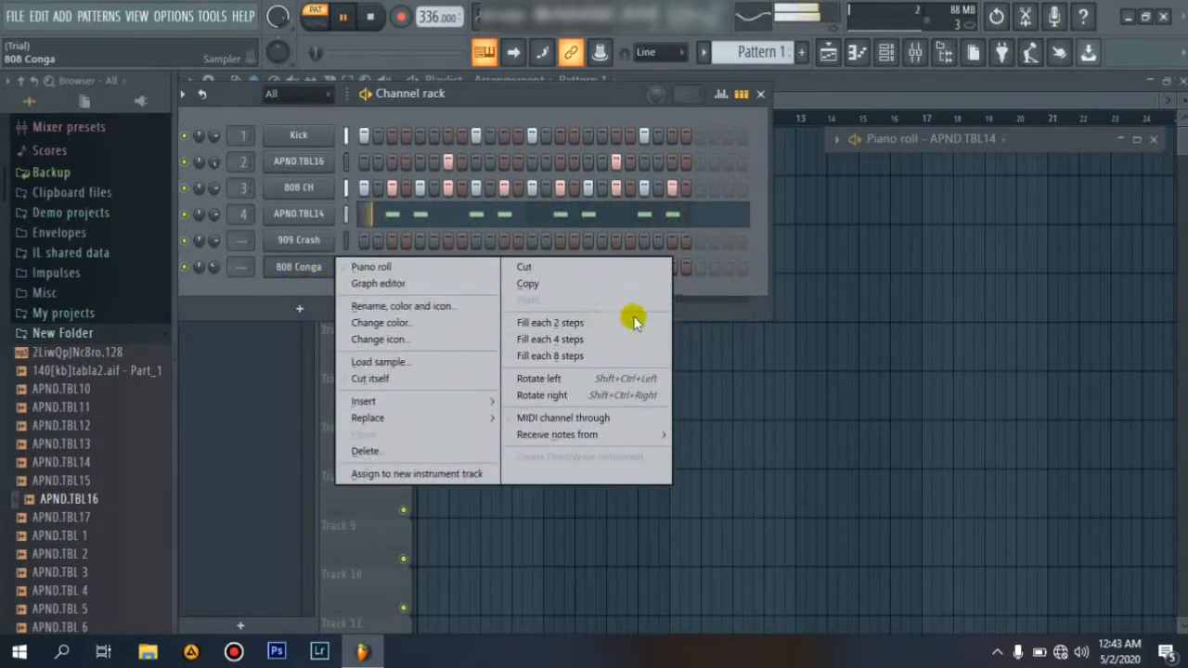
click(686, 317)
click(388, 264)
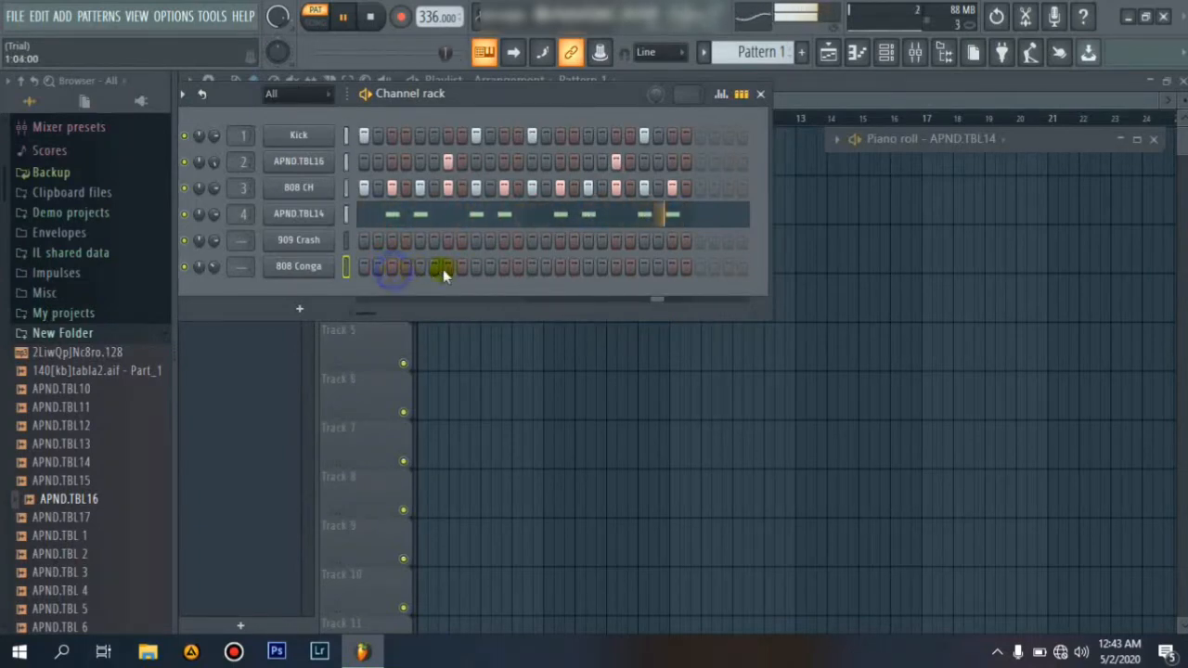
Restart playback and try 808 Conga hits in pairs on steps 9 and 11, 10 and 12, and 8 and 10
key(space)
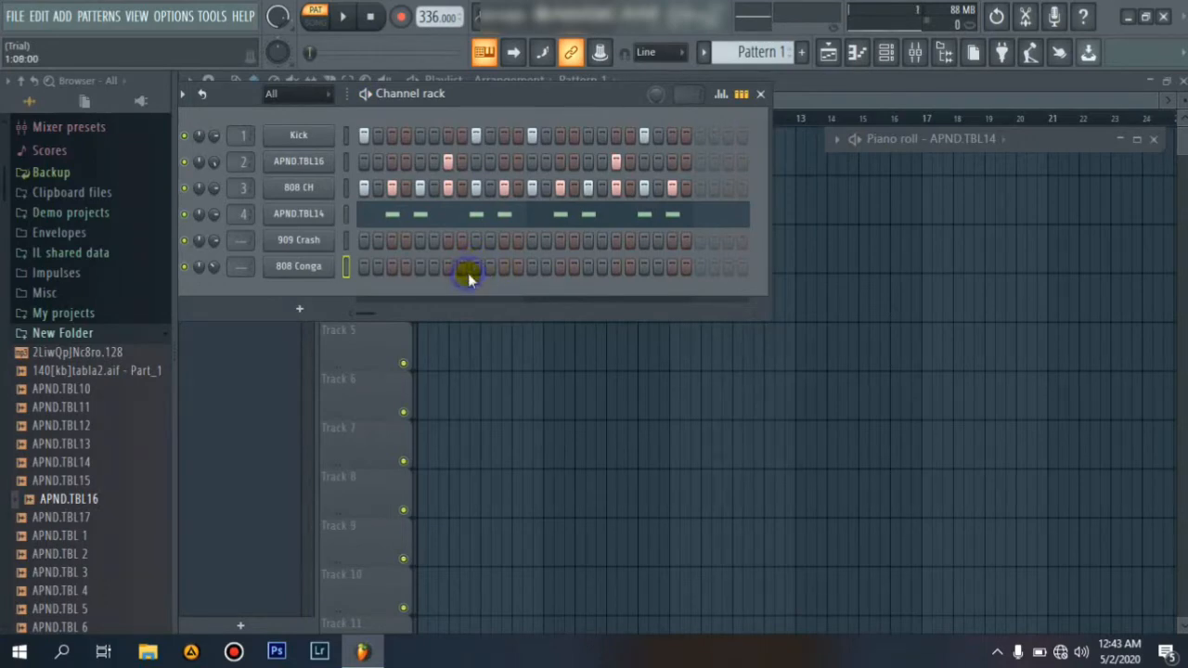
key(space)
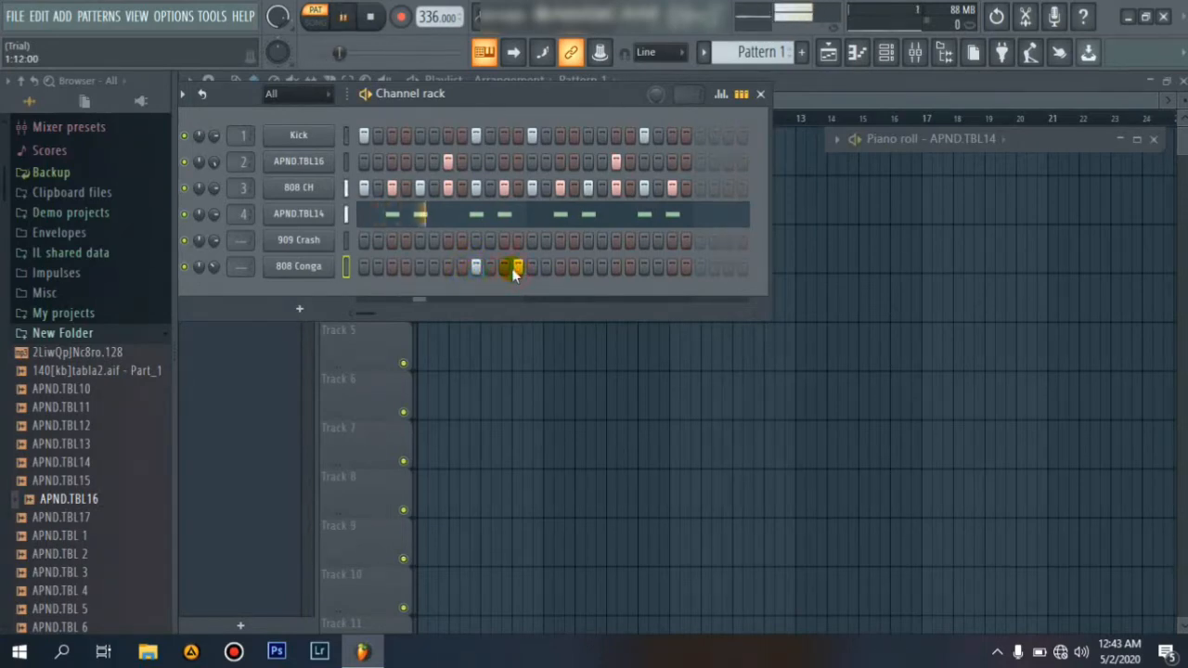
click(501, 267)
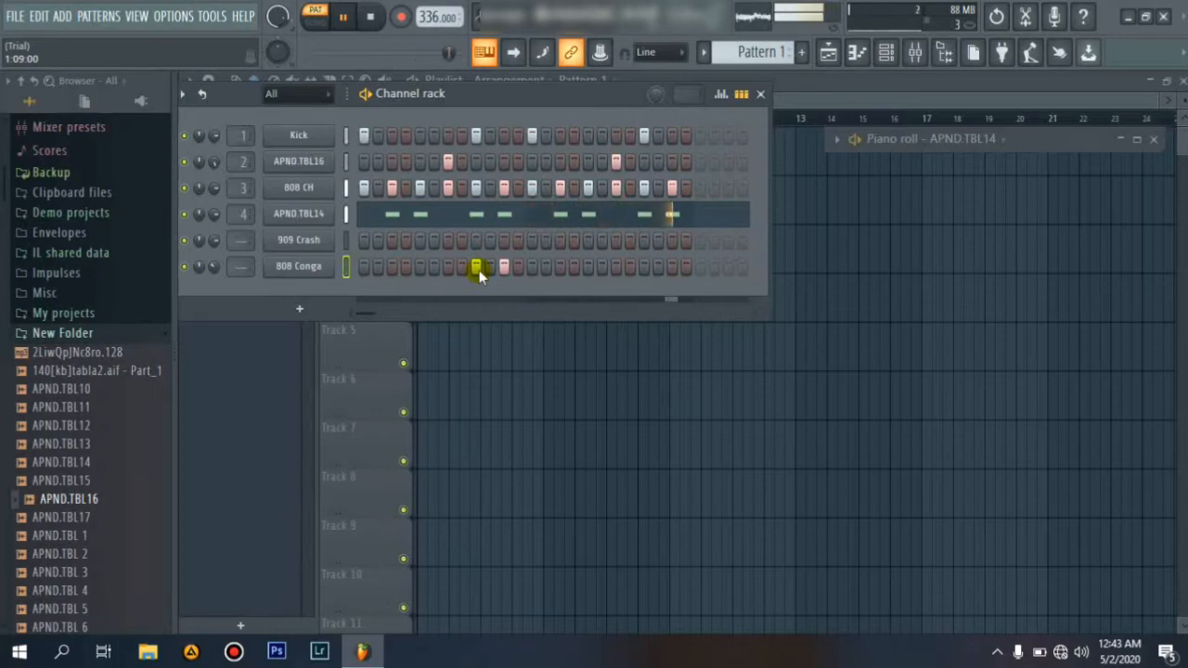
click(477, 268)
right_click(504, 267)
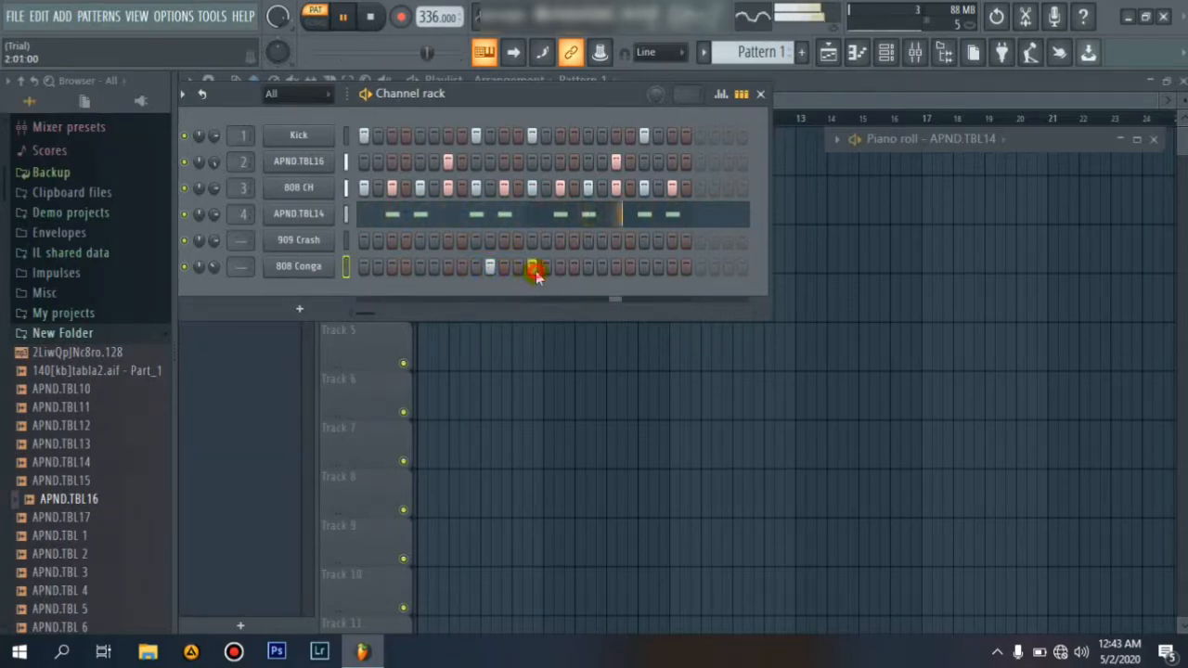
click(516, 268)
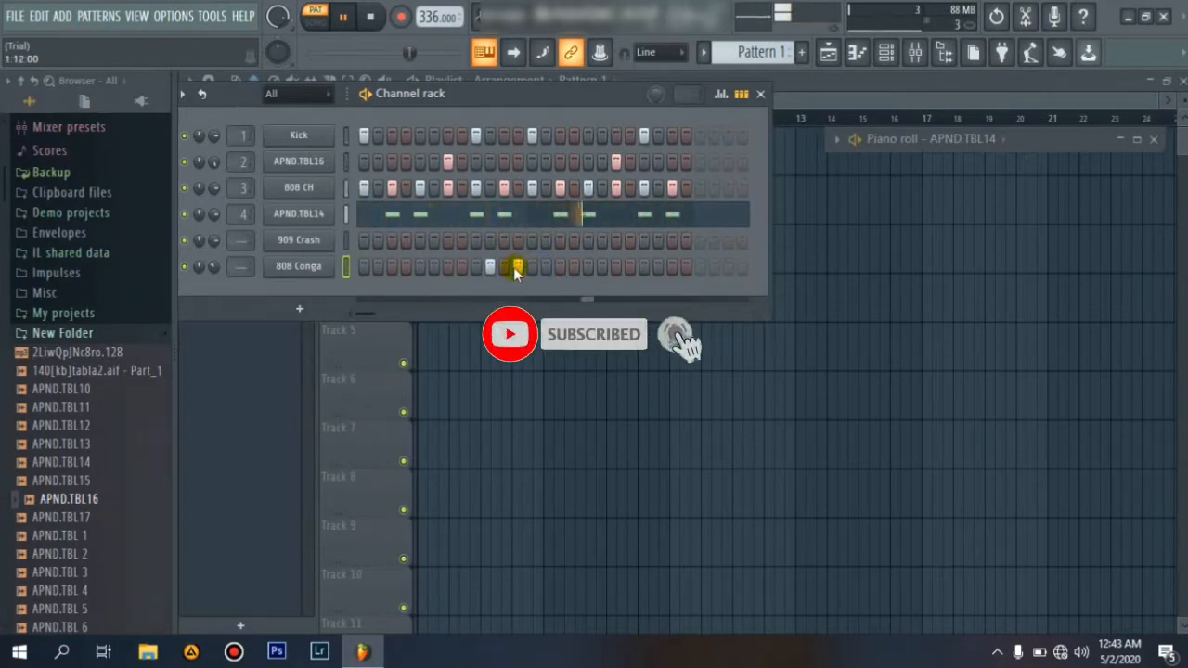
click(461, 267)
click(487, 266)
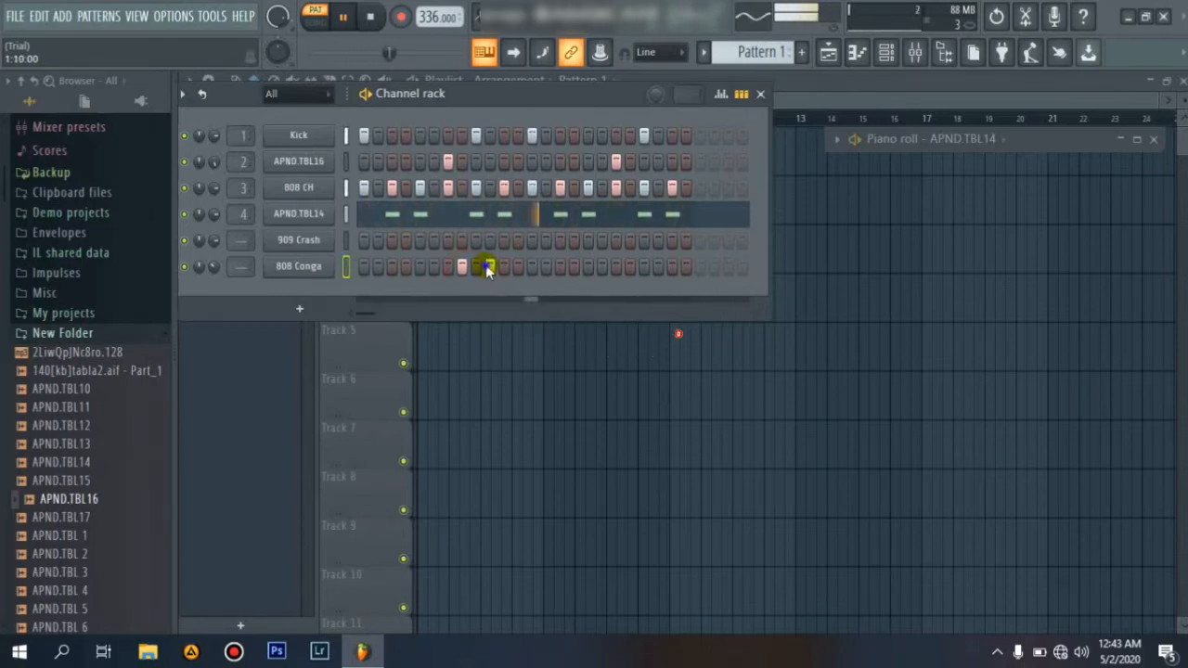
Place the 808 Conga hits on steps 9 and 11 only, and raise the channel's volume
right_click(469, 266)
click(477, 269)
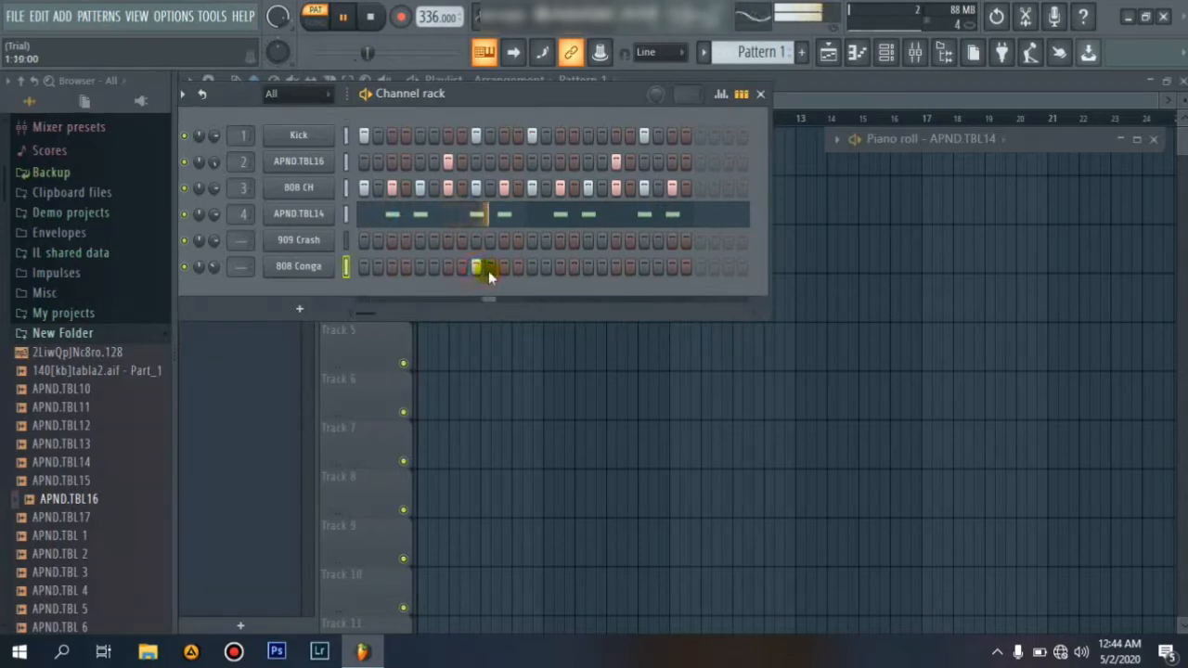
click(517, 267)
click(517, 267)
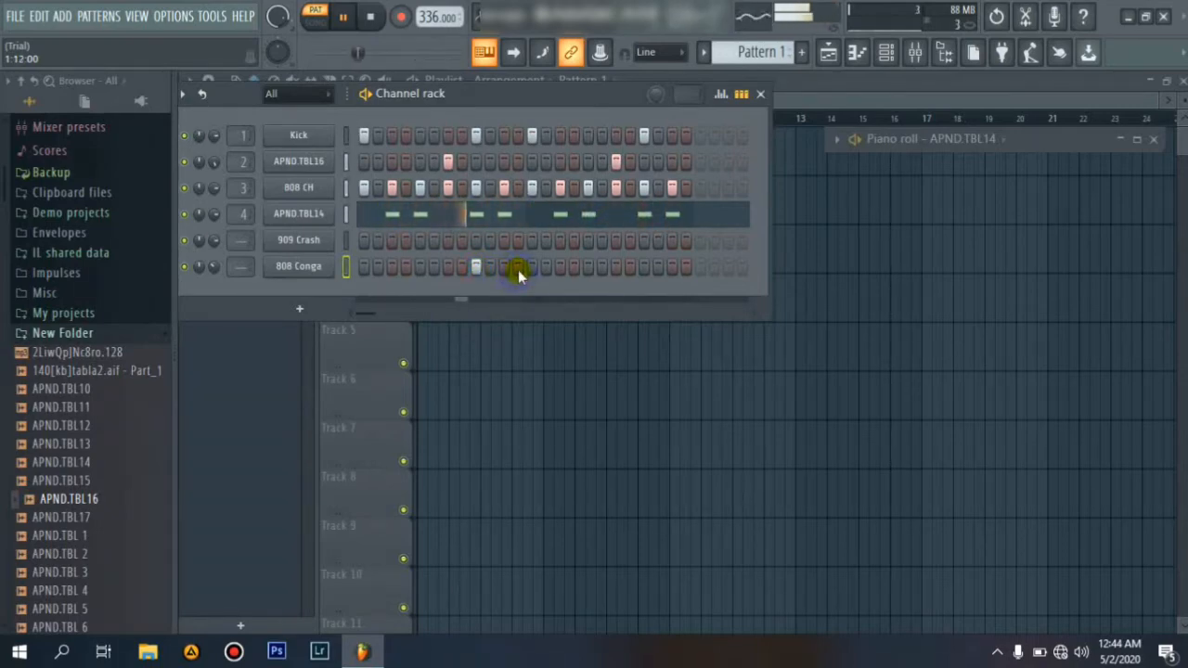
click(504, 267)
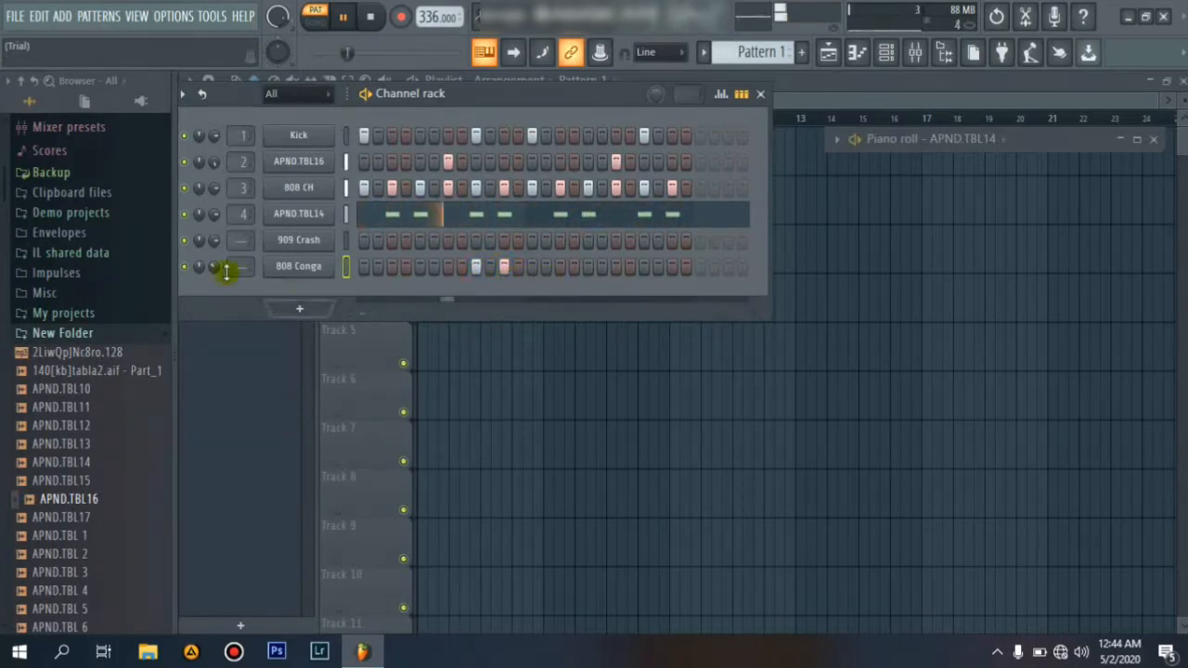
drag(215, 267, 214, 252)
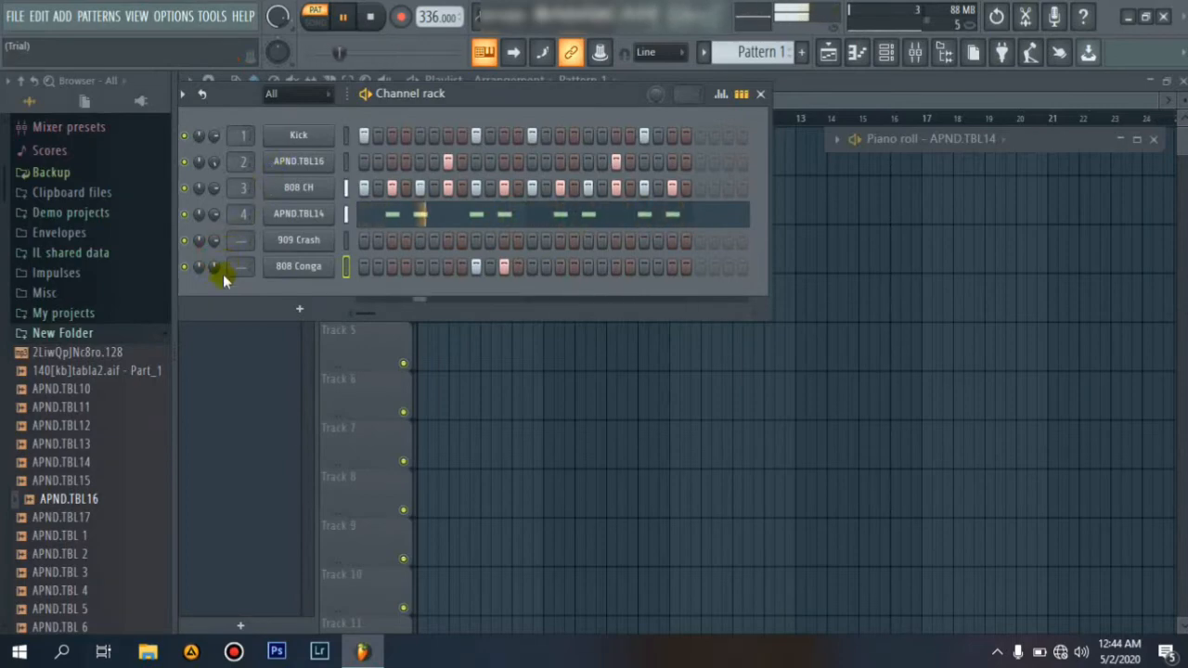
drag(199, 267, 214, 244)
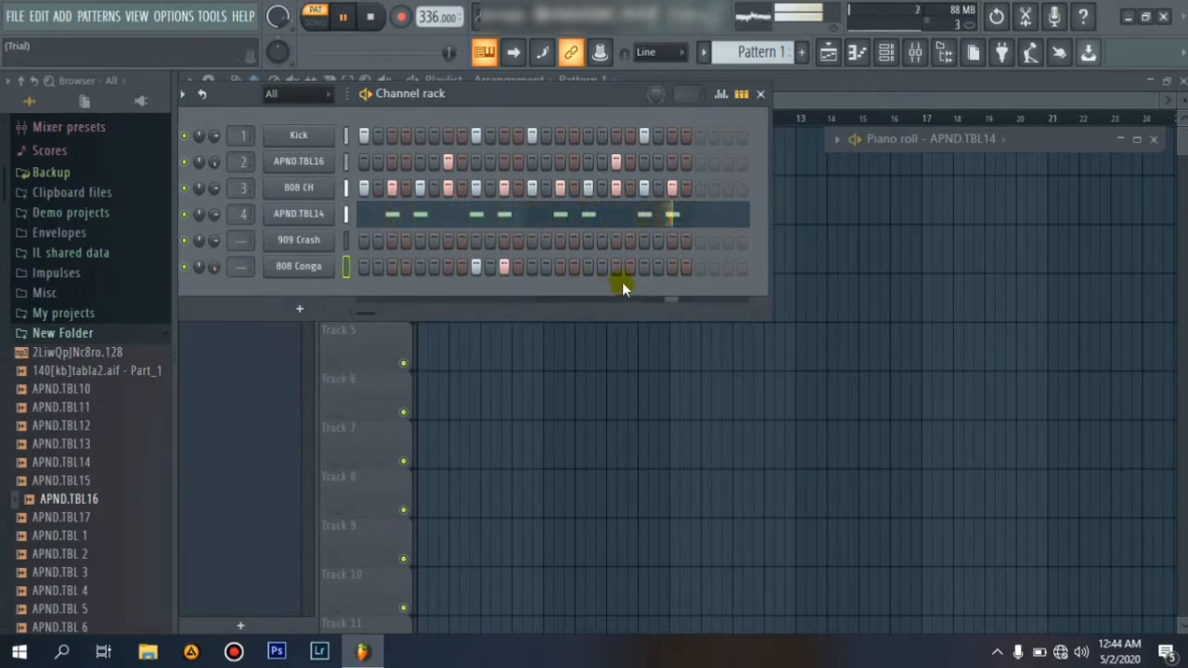
Place 808 Conga hits on steps 21 and 23, and try an extra hit on step 5
click(669, 270)
right_click(668, 272)
right_click(659, 271)
click(646, 270)
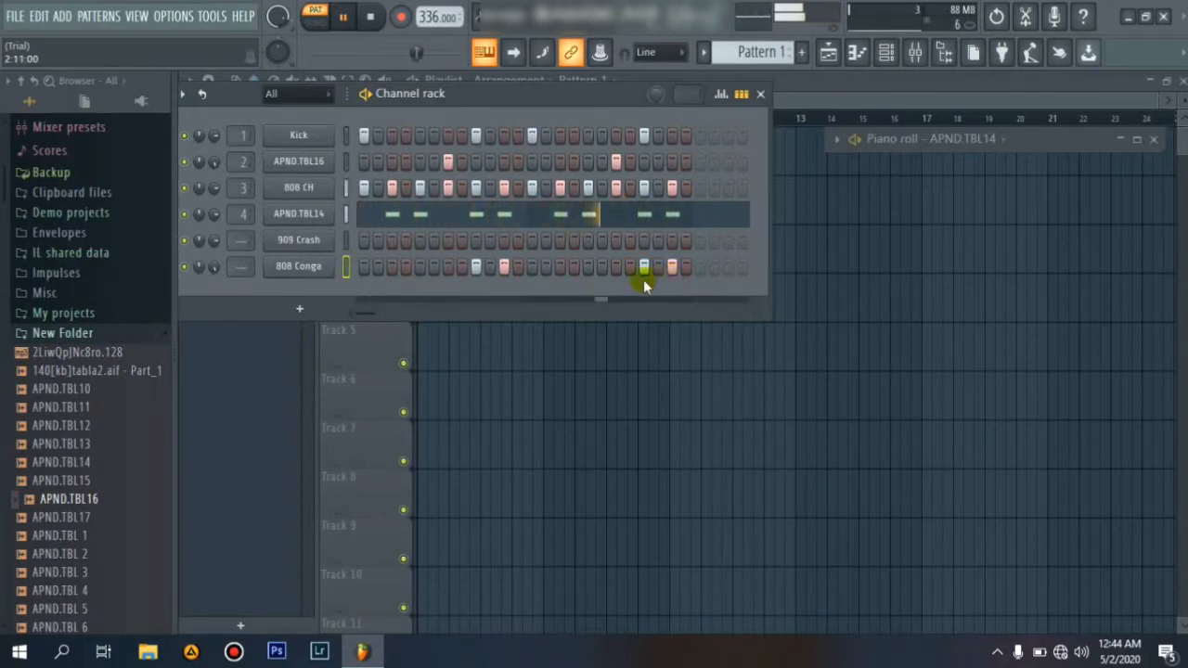
click(422, 268)
click(422, 268)
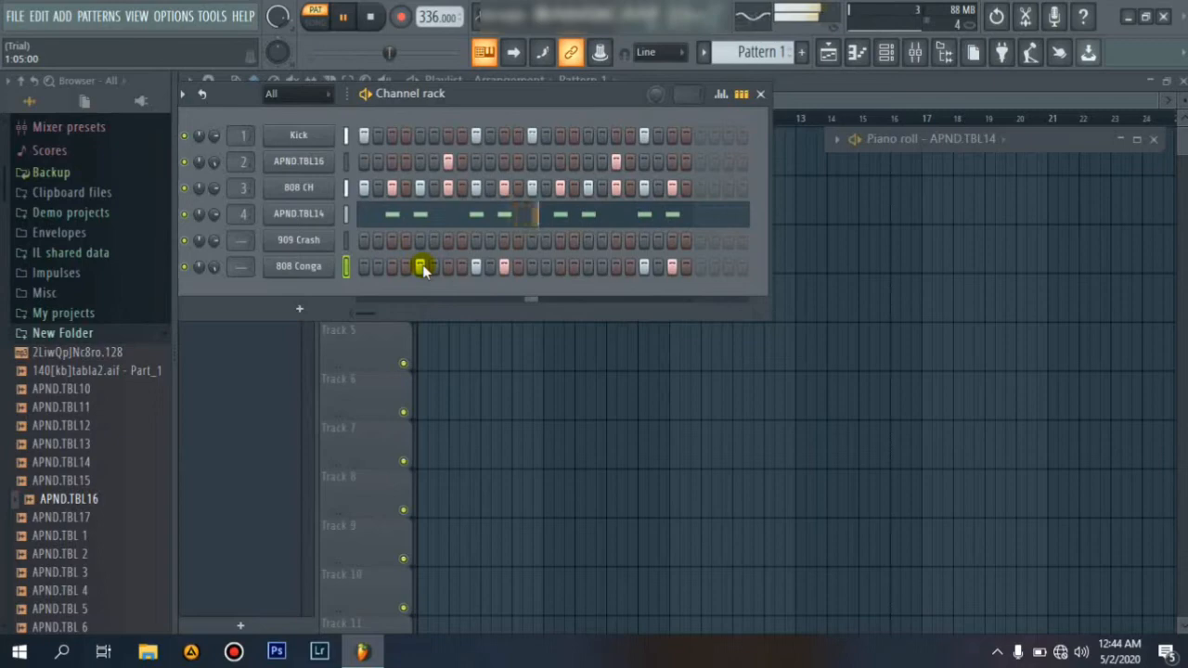
click(417, 268)
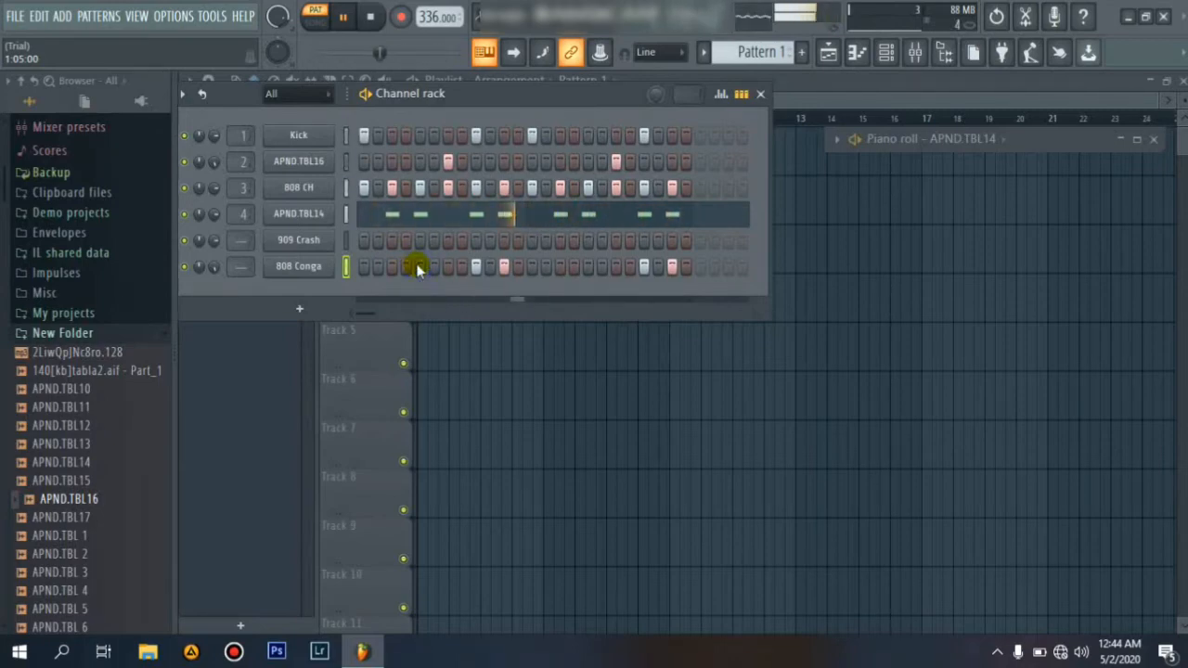
Stop playback and audition the KACHI.DHL samples in New Folder
key(space)
click(85, 334)
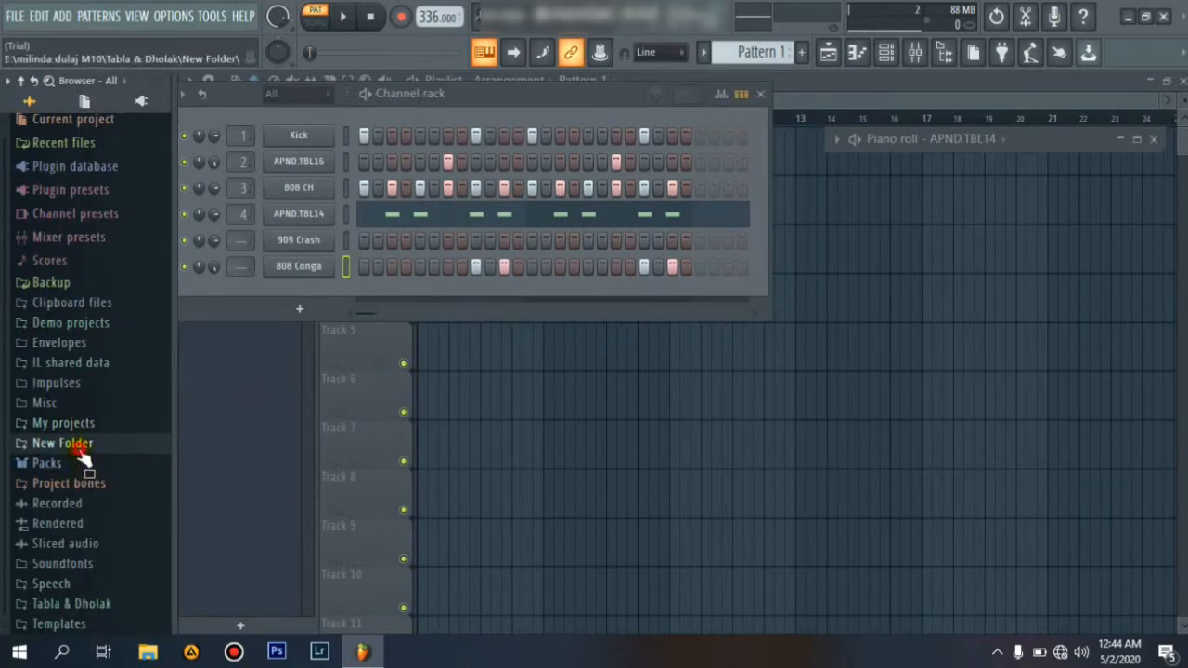
click(80, 445)
scroll(81, 455, down, 20)
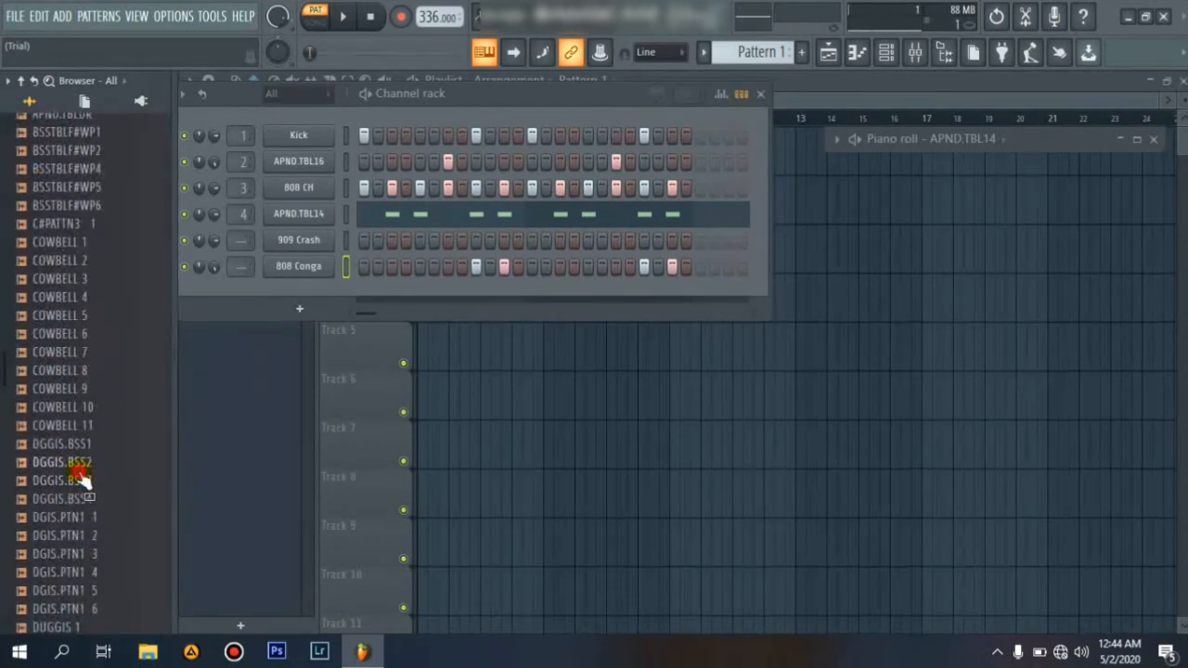
click(81, 468)
scroll(78, 459, down, 8)
click(74, 443)
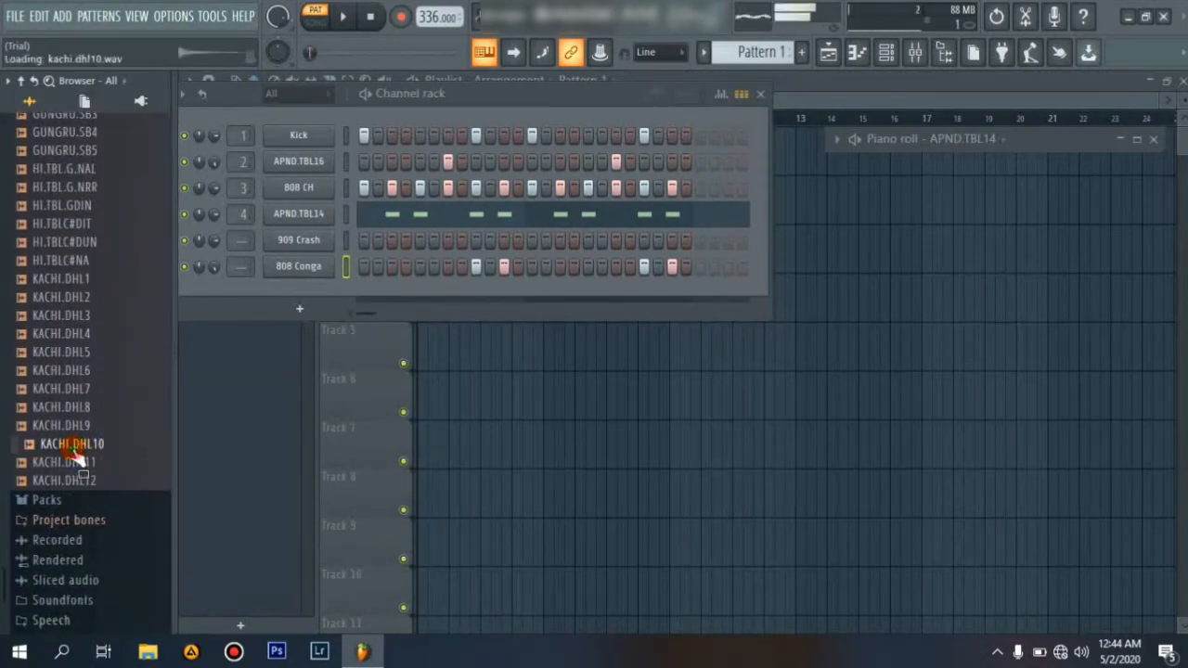
click(64, 406)
click(58, 333)
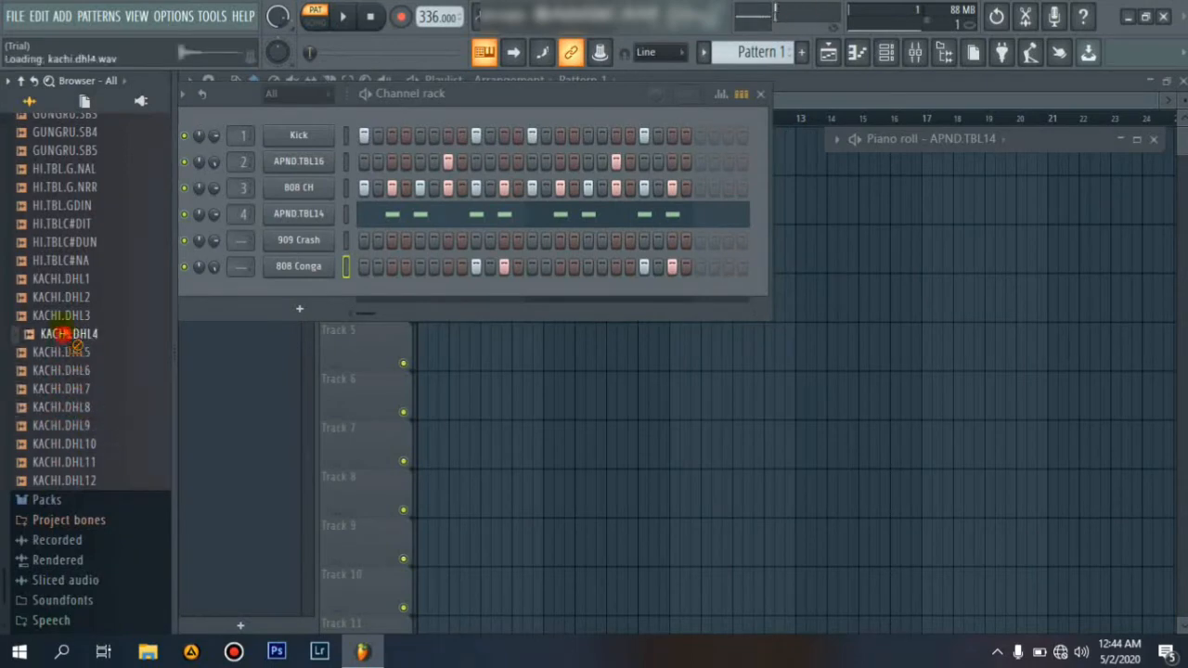
Audition the HI.TBLC samples, replace the APND.TBL14 channel's sample with HI.TBLC#DIT, and play the pattern
click(55, 241)
click(57, 223)
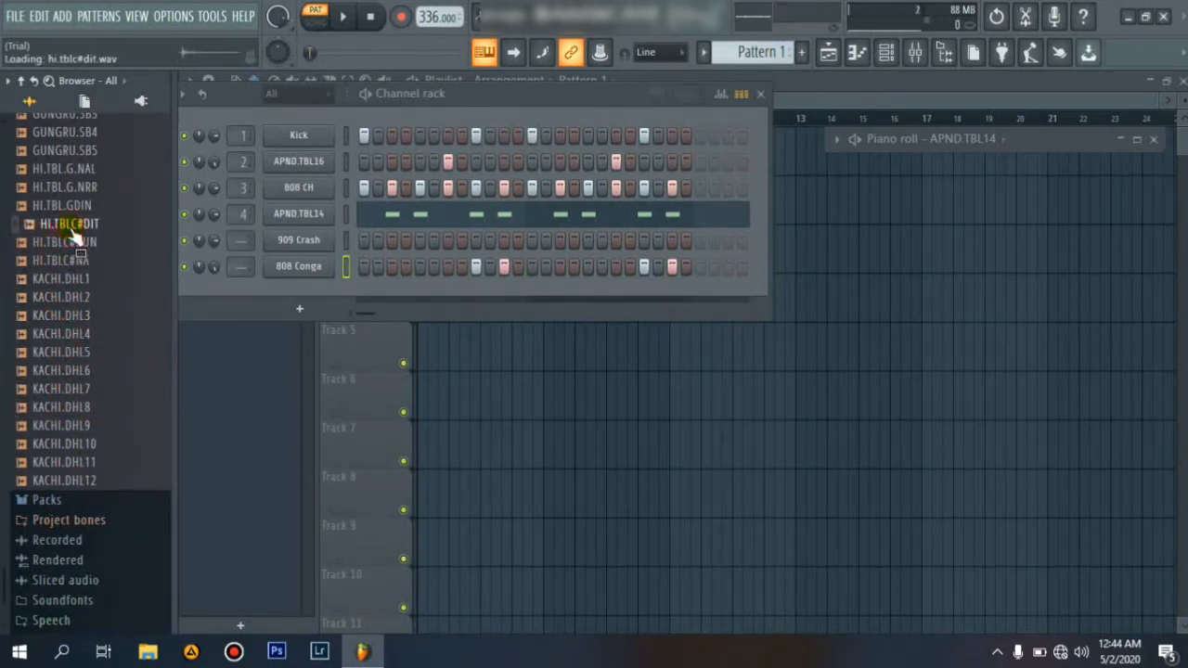
drag(74, 234, 297, 224)
key(space)
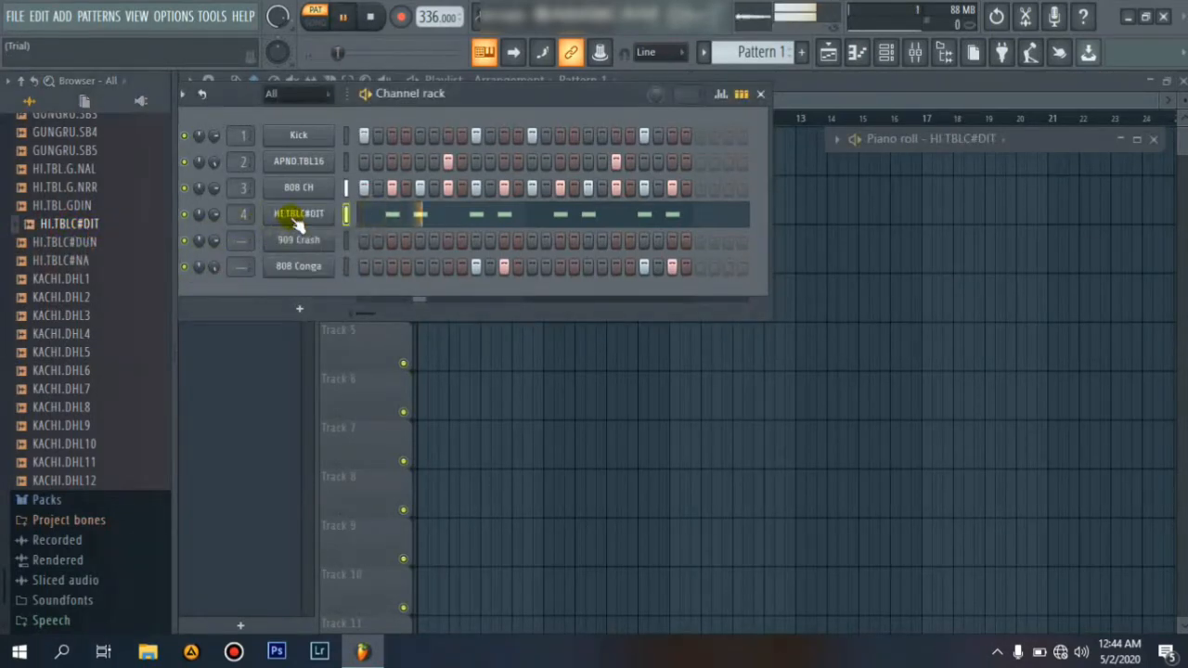
Add the KACHI.DHL1 sample from New Folder as a new channel below 808 Conga
click(70, 282)
click(71, 262)
drag(72, 281, 334, 302)
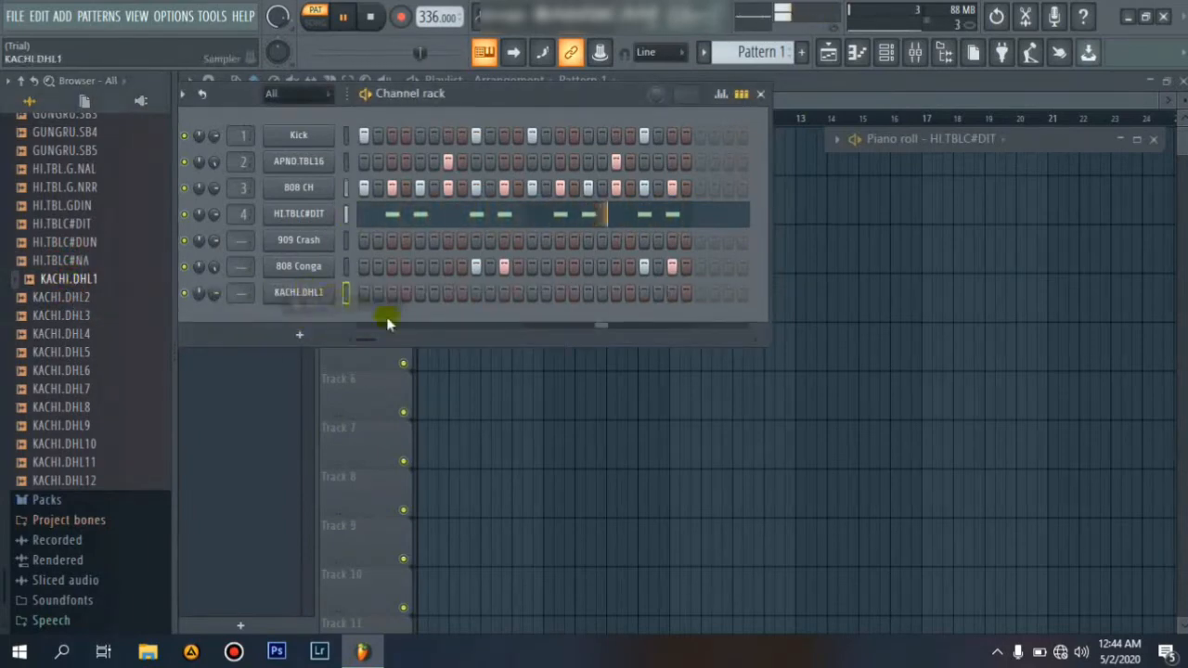
Try a KACHI.DHL1 hit on step 7, and on step 5 instead
click(447, 293)
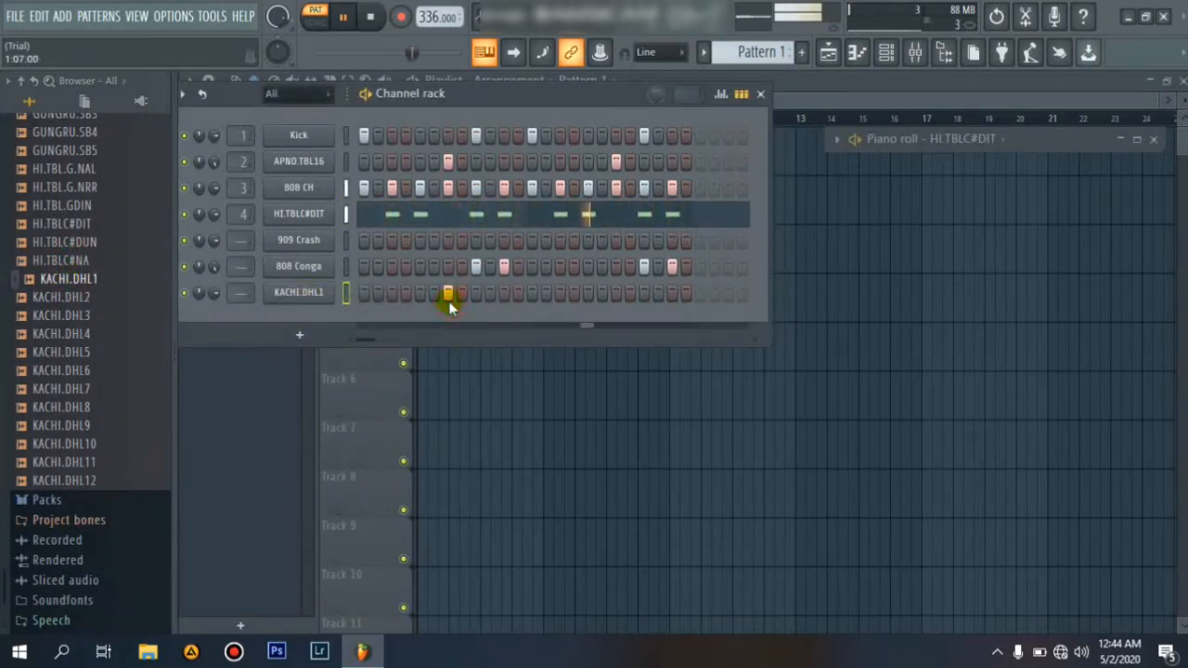
right_click(448, 297)
click(420, 296)
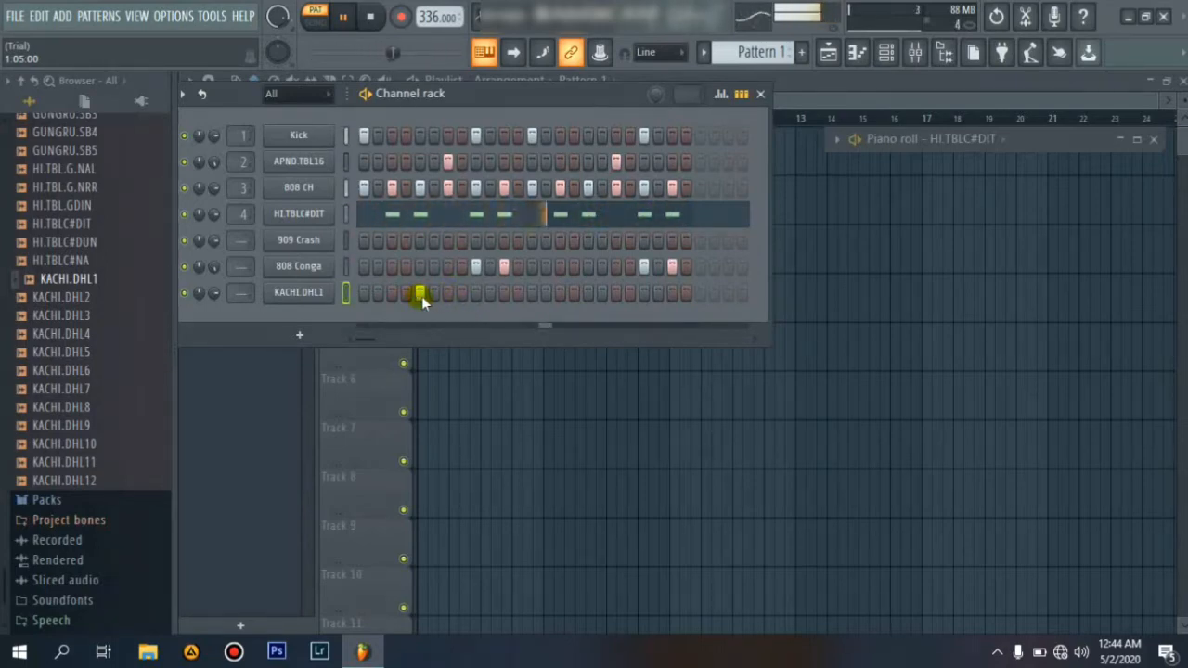
Stop playback and audition the KACHI.DHL, HI.TBL, GUNGRU.SB and DUGGIS samples in New Folder
click(60, 389)
click(61, 332)
key(space)
click(58, 315)
click(57, 296)
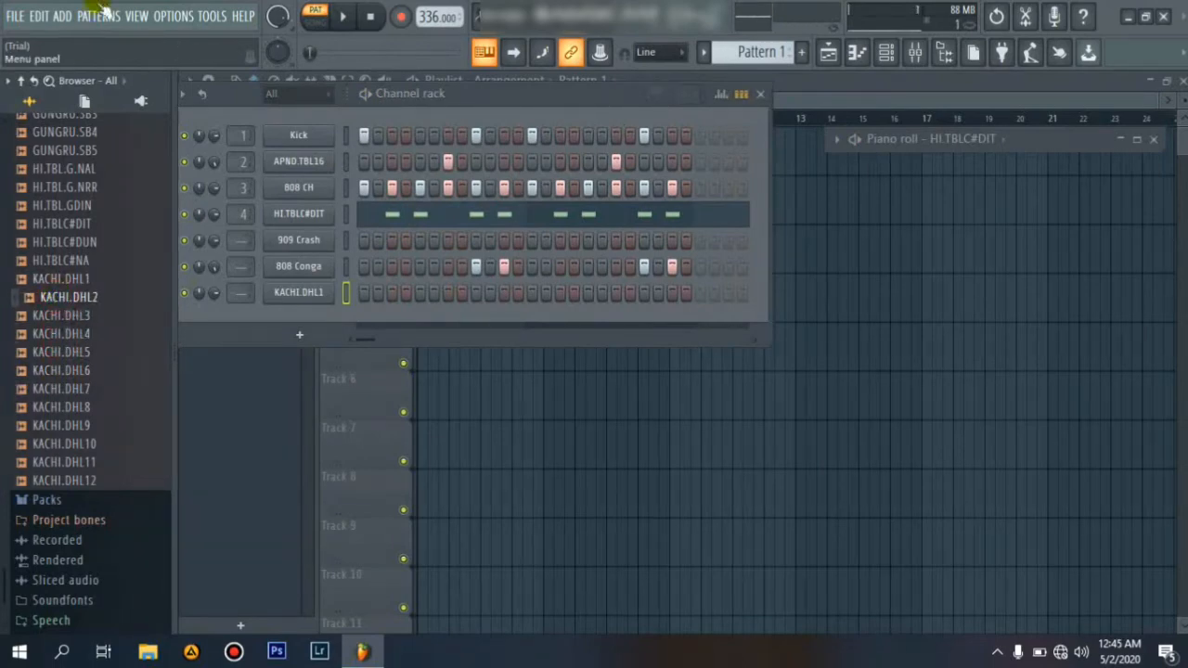
click(43, 243)
click(57, 186)
click(58, 169)
click(67, 150)
scroll(73, 159, up, 2)
click(51, 241)
click(51, 223)
click(51, 204)
click(51, 185)
click(55, 168)
click(56, 150)
scroll(73, 263, up, 2)
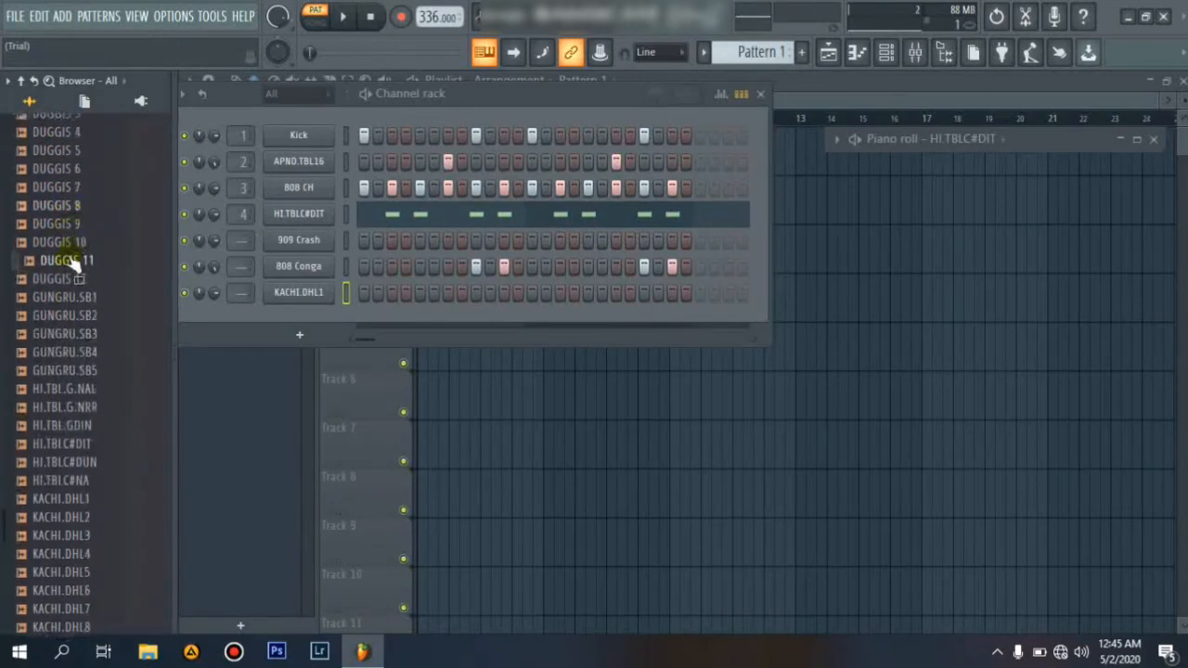
Replace the KACHI.DHL1 channel's sample with DUGGIS 12, restart playback, and place a hit on step 5
drag(37, 280, 374, 306)
key(space)
click(435, 297)
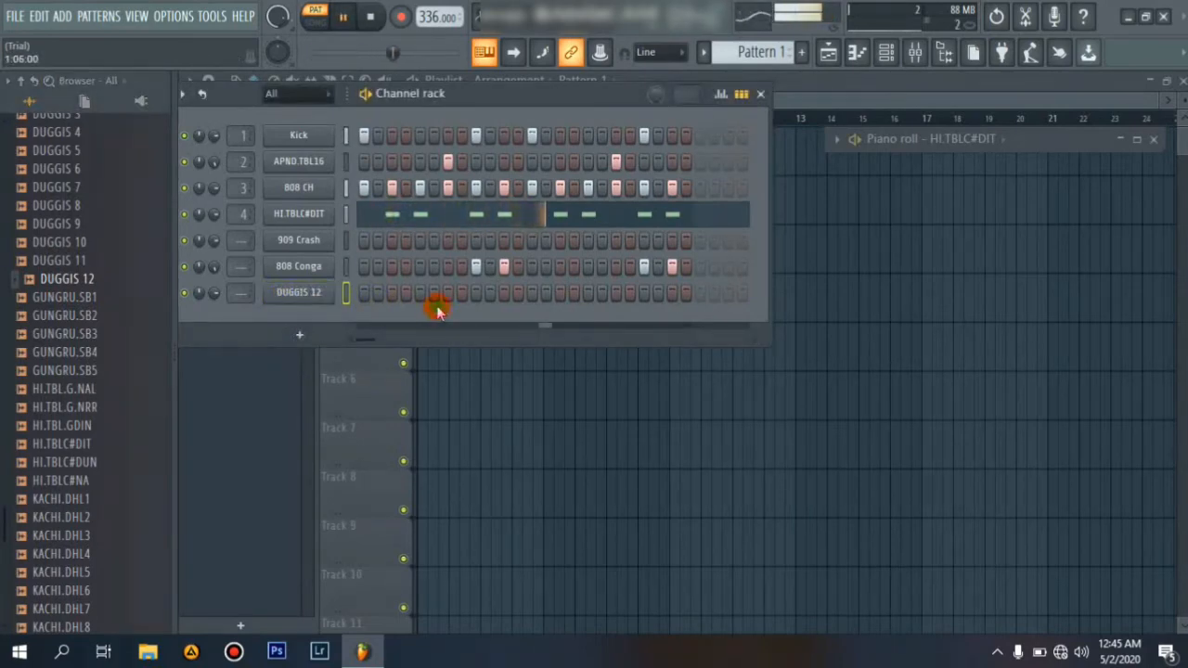
click(433, 297)
click(420, 295)
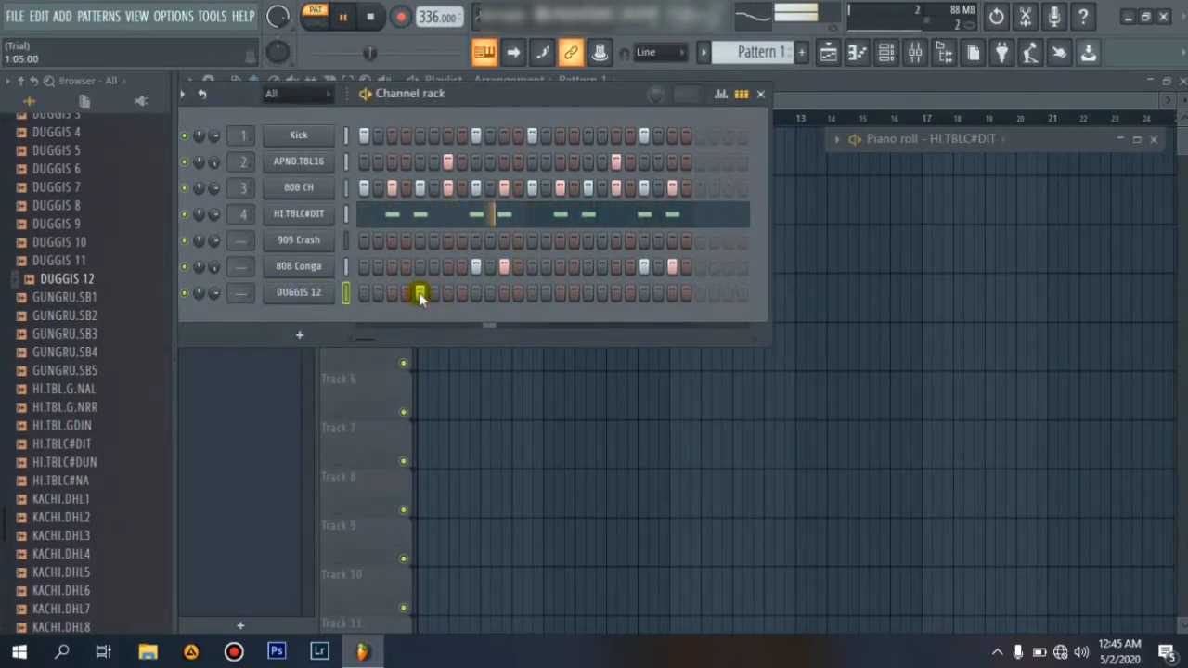
Try DUGGIS 12 hits on steps 12 and 16, and place the second hit on step 17
click(517, 293)
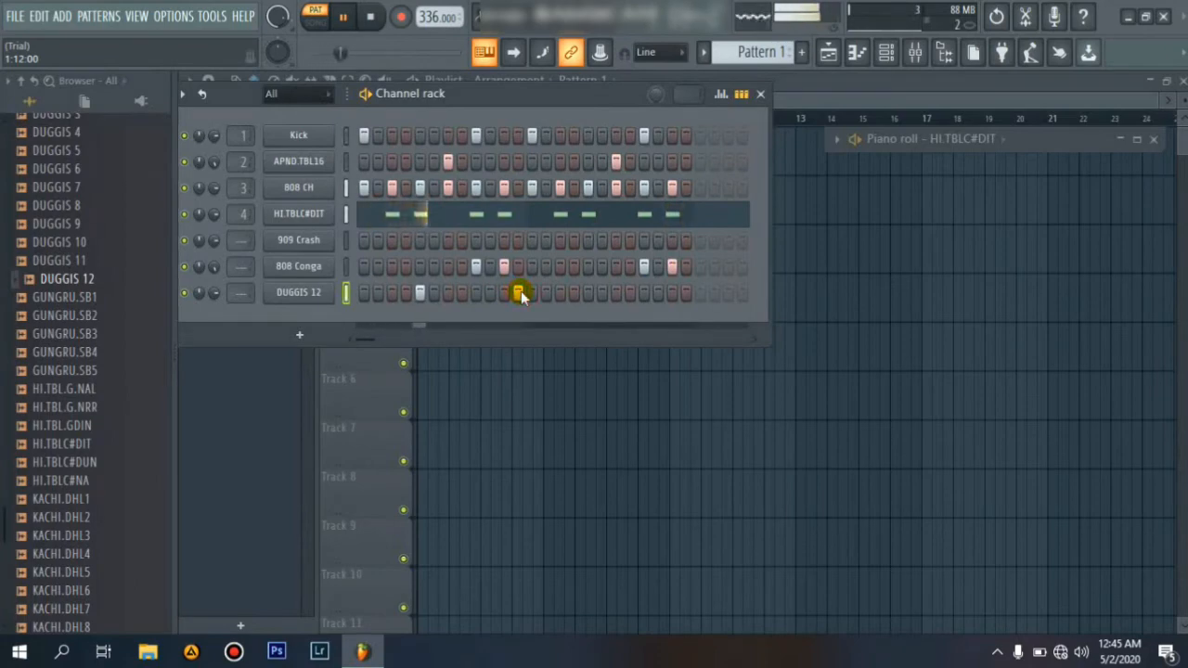
click(569, 294)
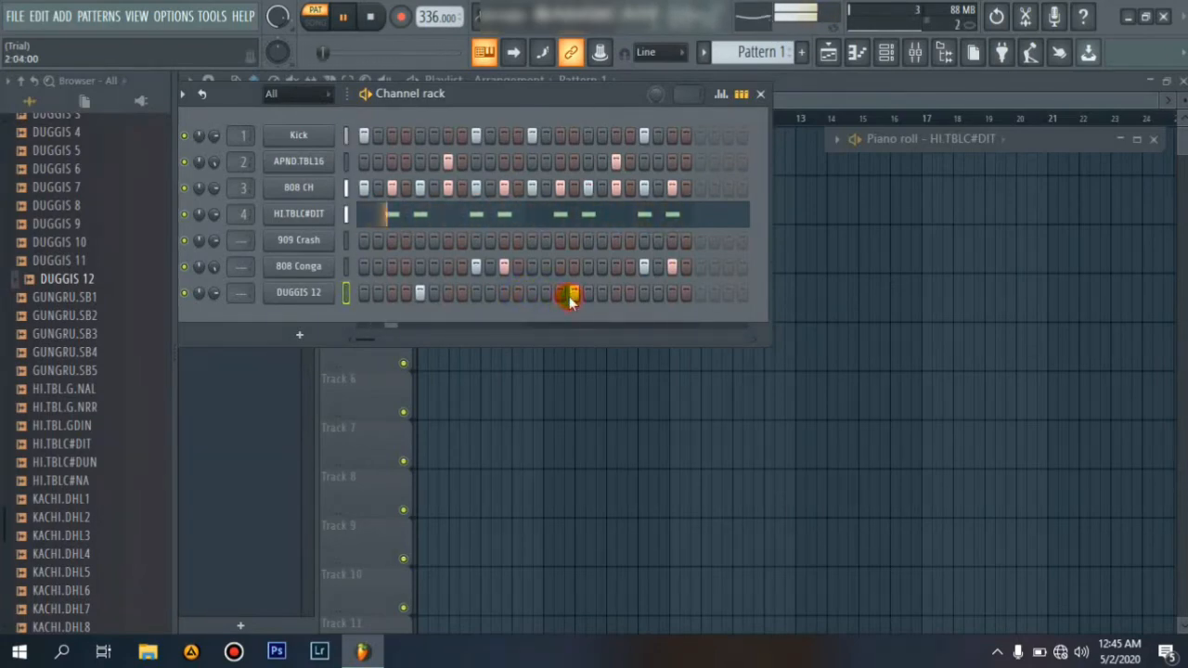
right_click(569, 298)
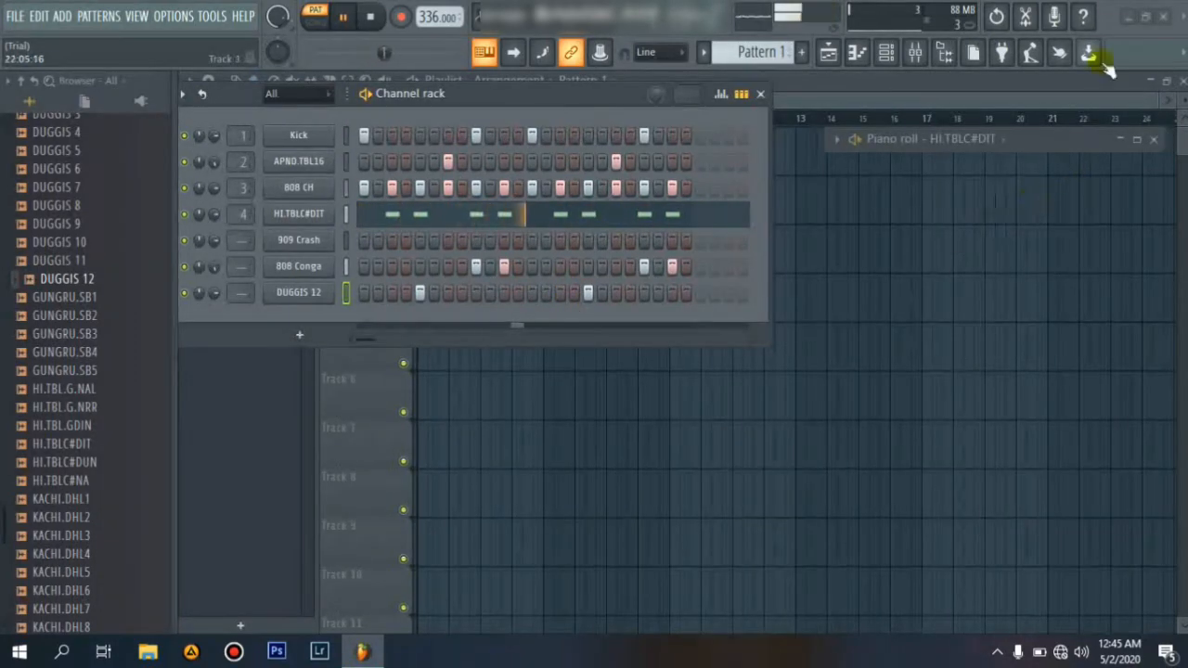
click(1138, 19)
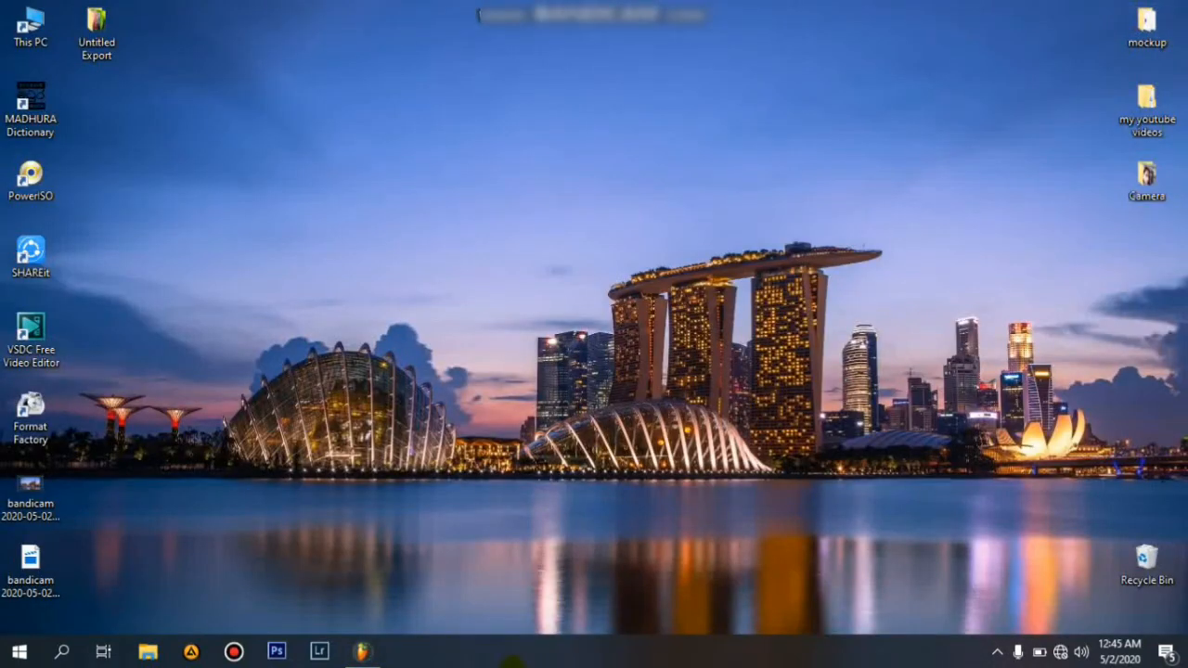
click(366, 647)
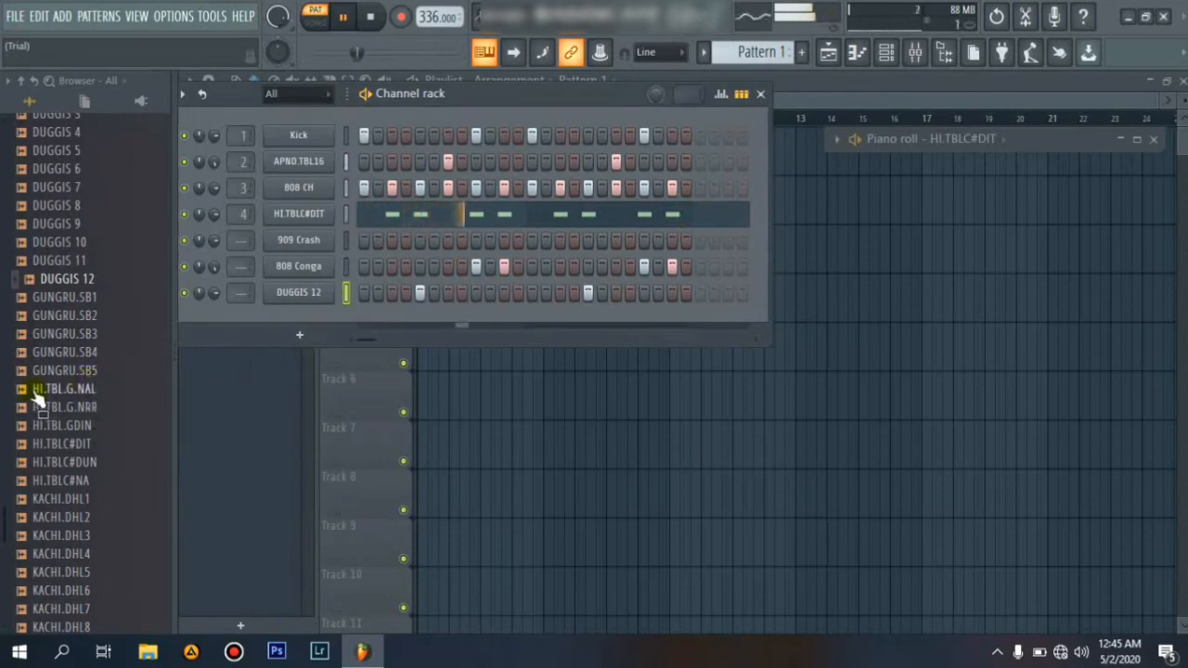
Stop playback and audition GUNGRU.SB1 and the DUGGIS samples from DUGGIS 12 up to DUGGIS 4
click(71, 298)
click(75, 279)
click(72, 260)
click(57, 223)
key(space)
click(59, 243)
click(63, 206)
click(67, 187)
click(63, 169)
click(61, 151)
click(65, 134)
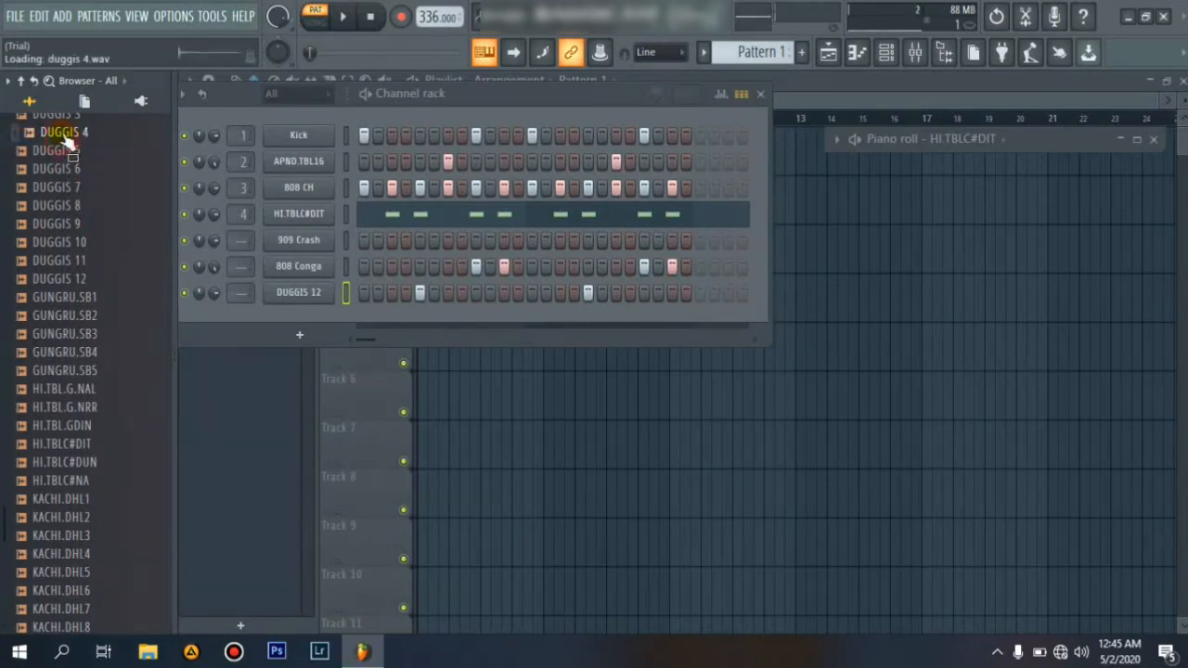
Audition the DGIS.PTN1, DGGIS.BSS and COWBELL samples in New Folder
scroll(65, 149, up, 4)
click(59, 260)
click(61, 224)
click(63, 205)
click(67, 187)
click(80, 169)
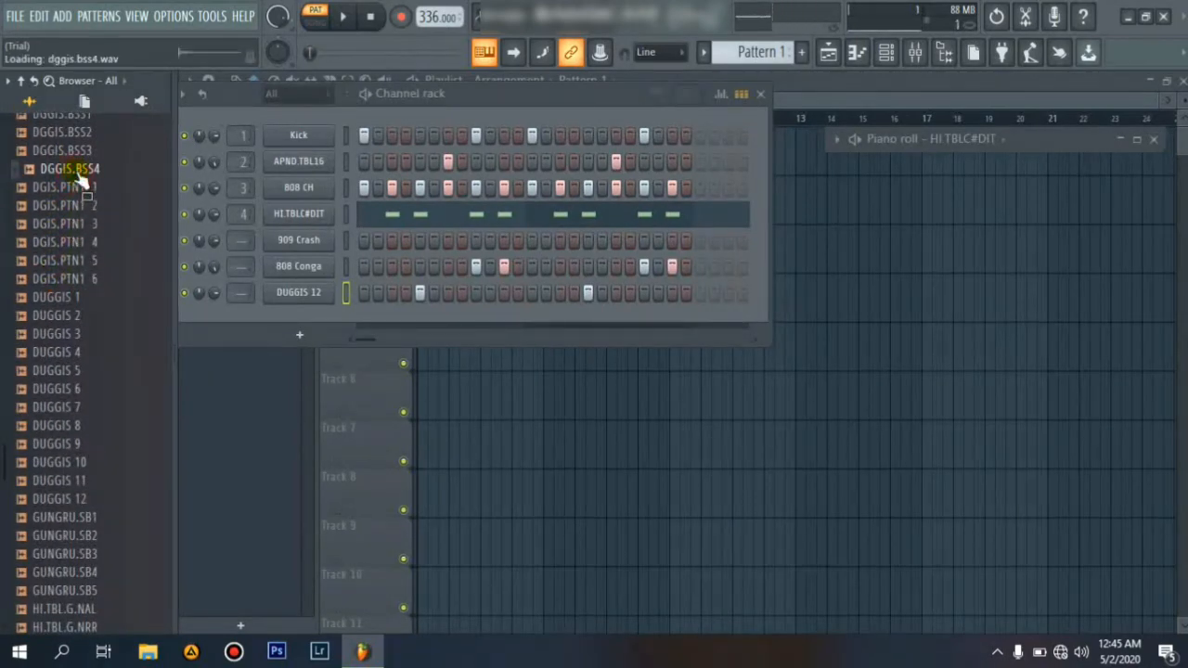
click(74, 150)
click(74, 133)
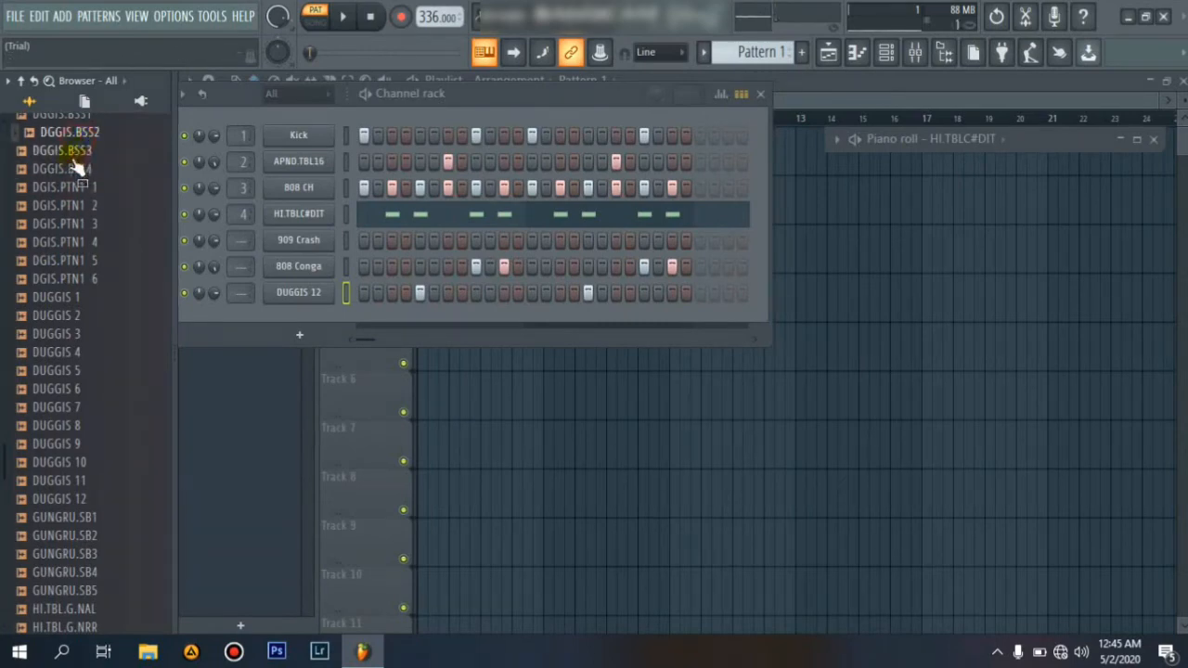
scroll(74, 133, up, 4)
click(73, 315)
click(71, 279)
click(68, 298)
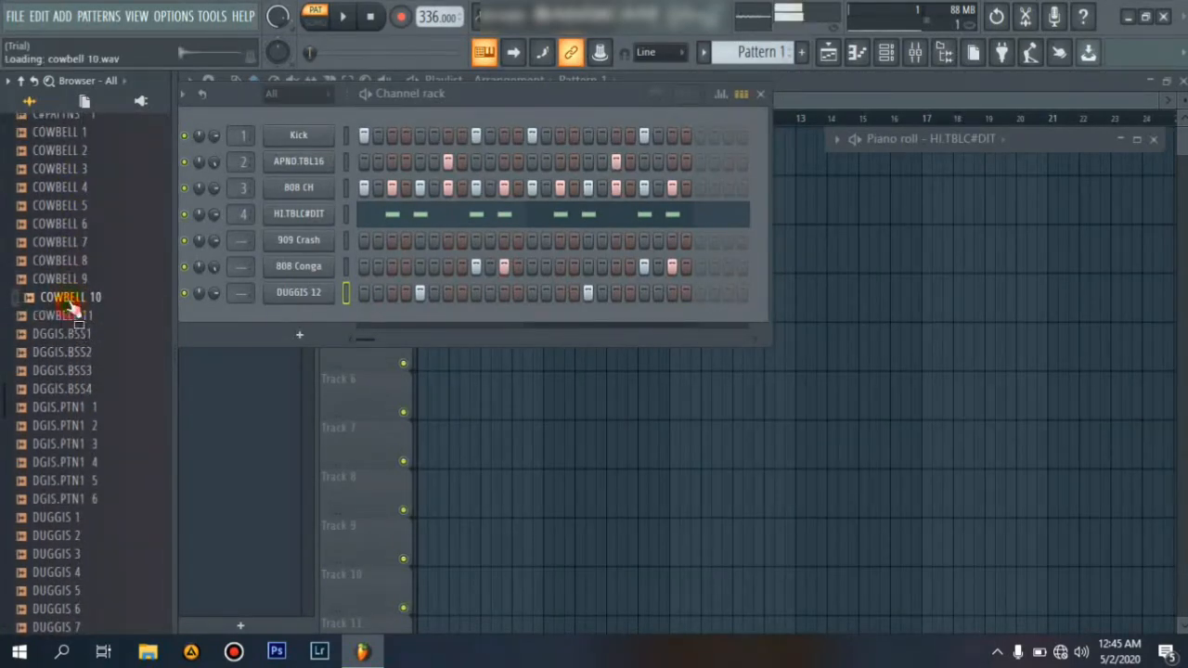
click(73, 317)
Restart playback, replace the DUGGIS 12 channel's sample with COWBELL 11, and add hits on steps 11 and 23
key(space)
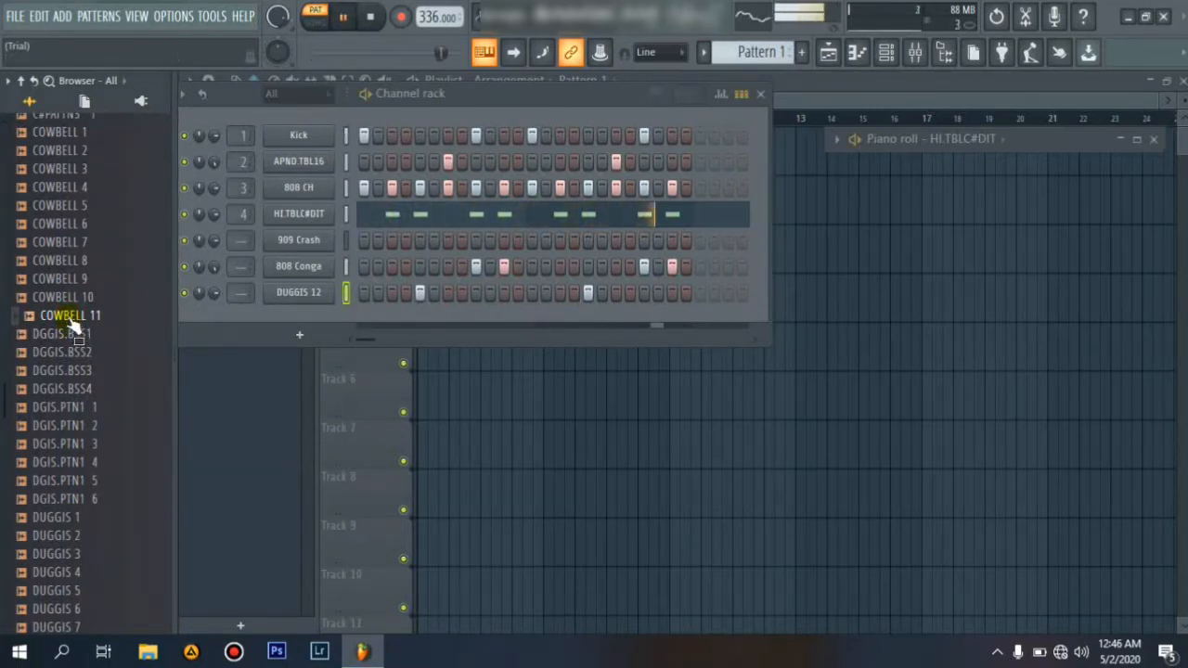
drag(74, 325, 278, 292)
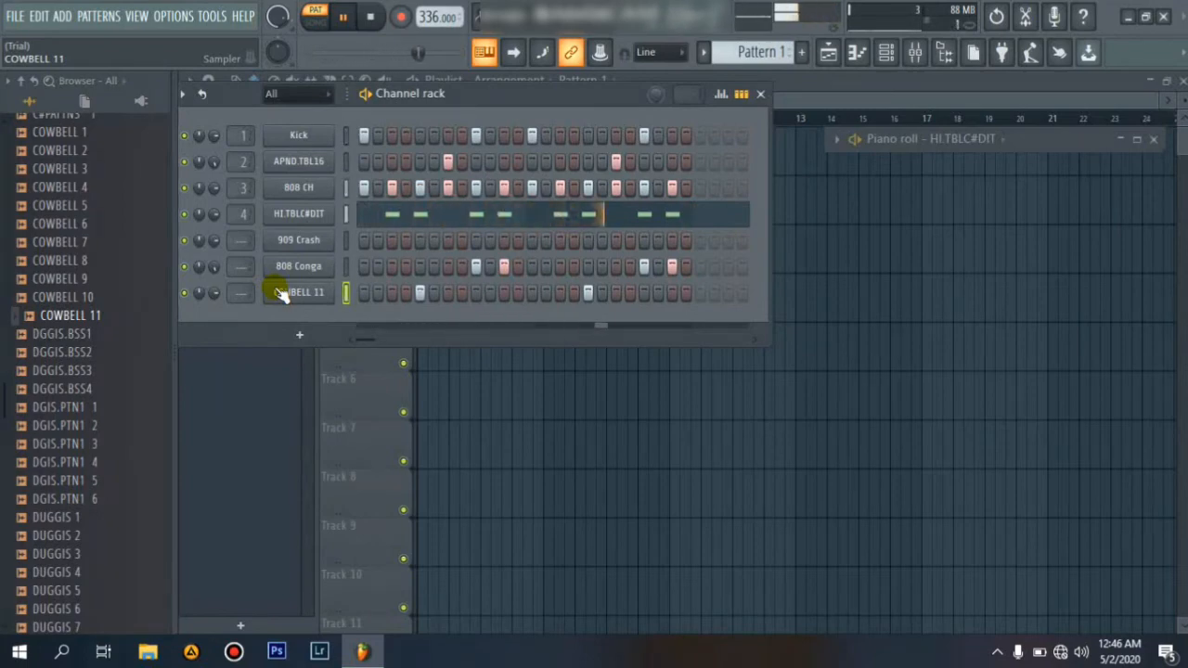
click(503, 295)
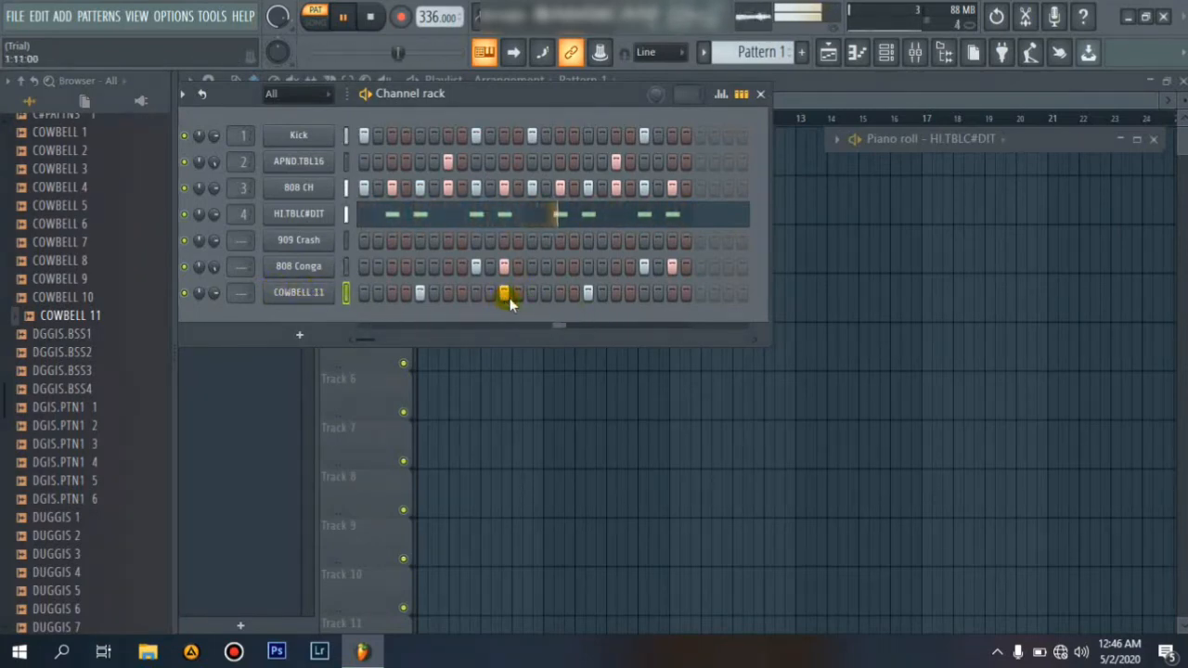
click(672, 297)
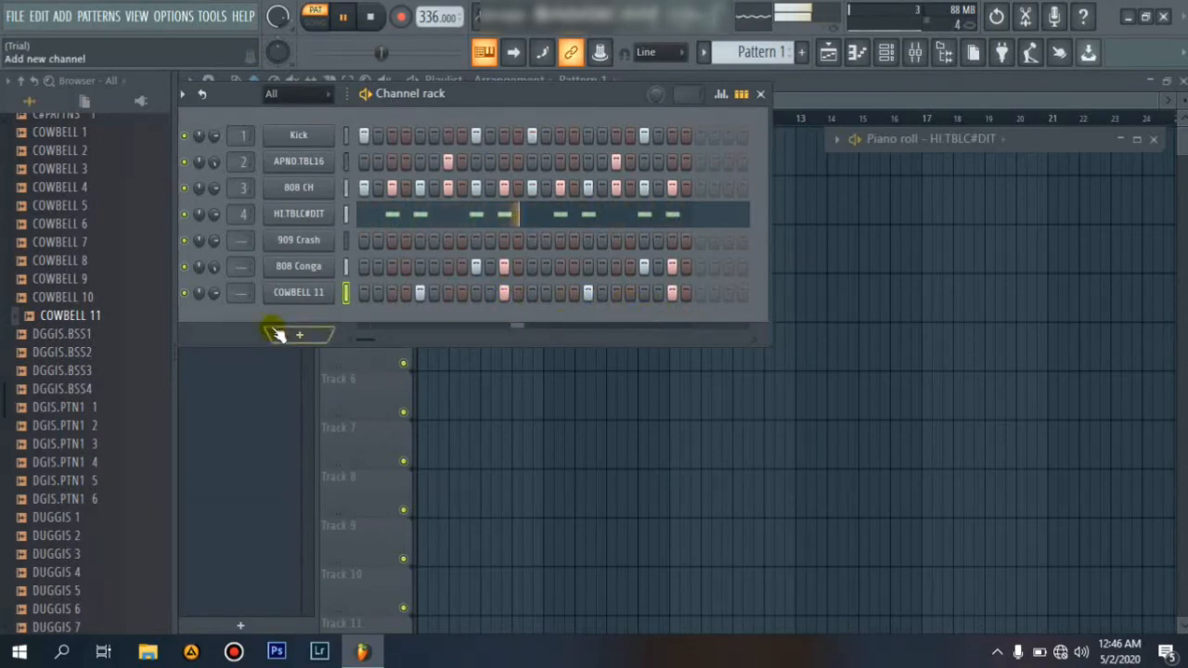
Audition other COWBELL samples and add COWBELL 9 as a new channel below COWBELL 11
click(21, 243)
click(46, 279)
click(50, 225)
click(47, 208)
click(50, 247)
click(47, 278)
drag(51, 278, 300, 320)
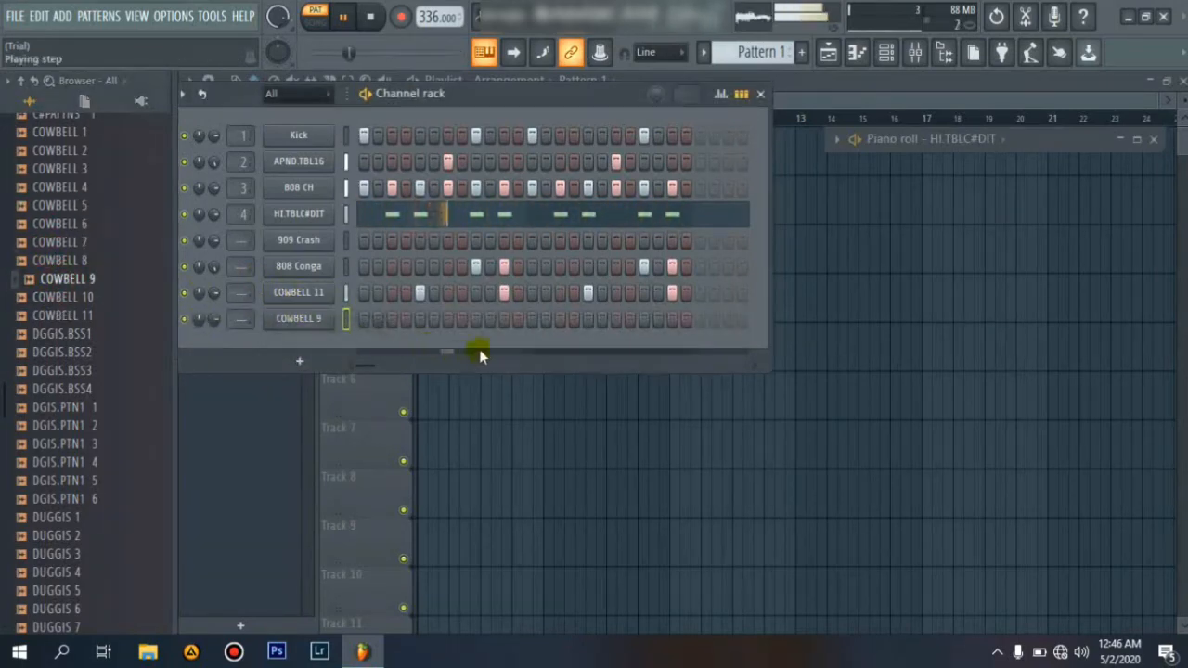
Place COWBELL 9 hits on steps 5 and 17, trying one on step 21 in between
click(420, 319)
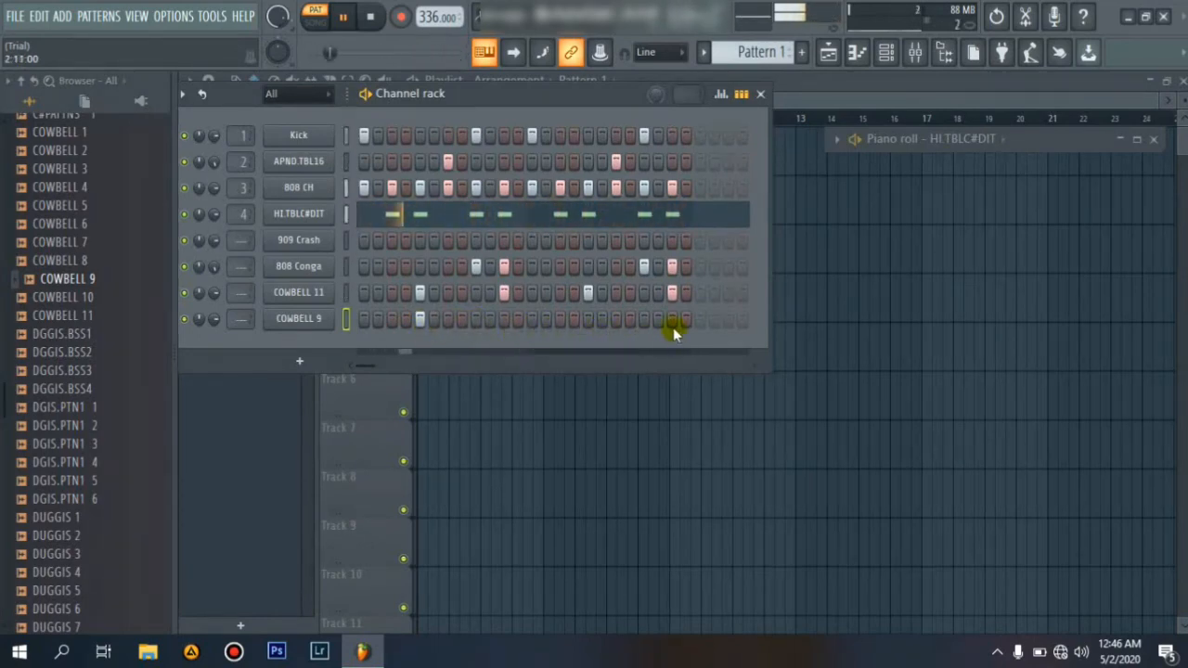
click(641, 320)
right_click(641, 322)
click(586, 323)
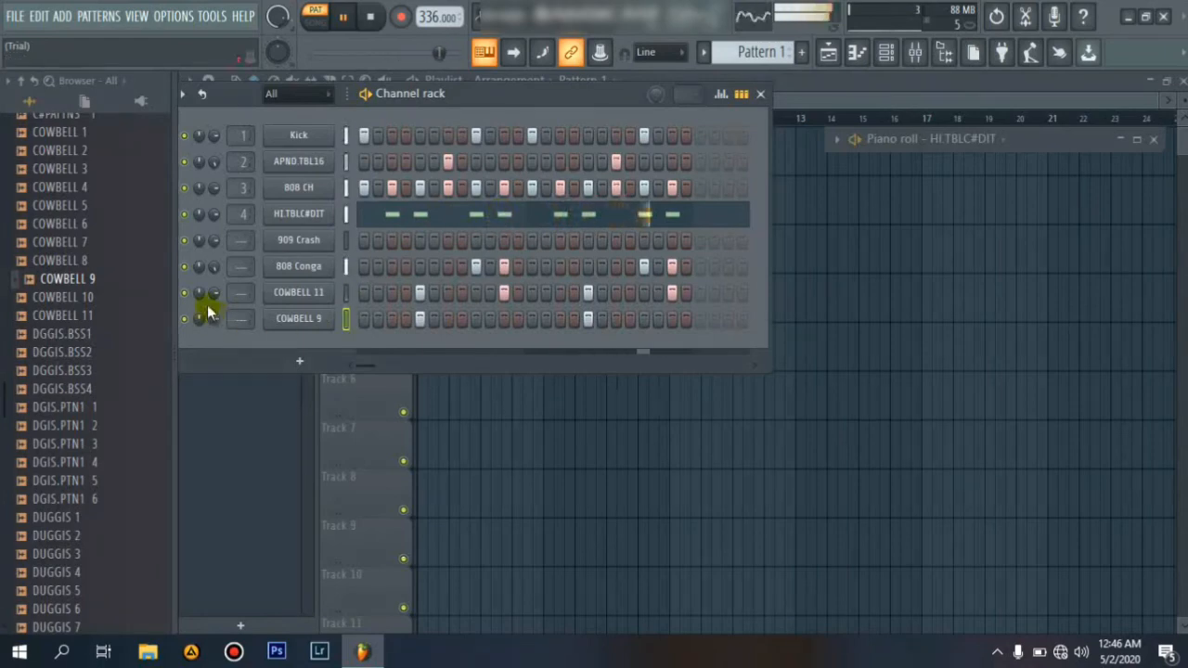
Set the COWBELL 11 channel's volume to 62% and slightly adjust the 808 Conga channel's volume
mouse_move(212, 293)
mouse_down()
mouse_move(213, 371)
mouse_move(212, 279)
mouse_up()
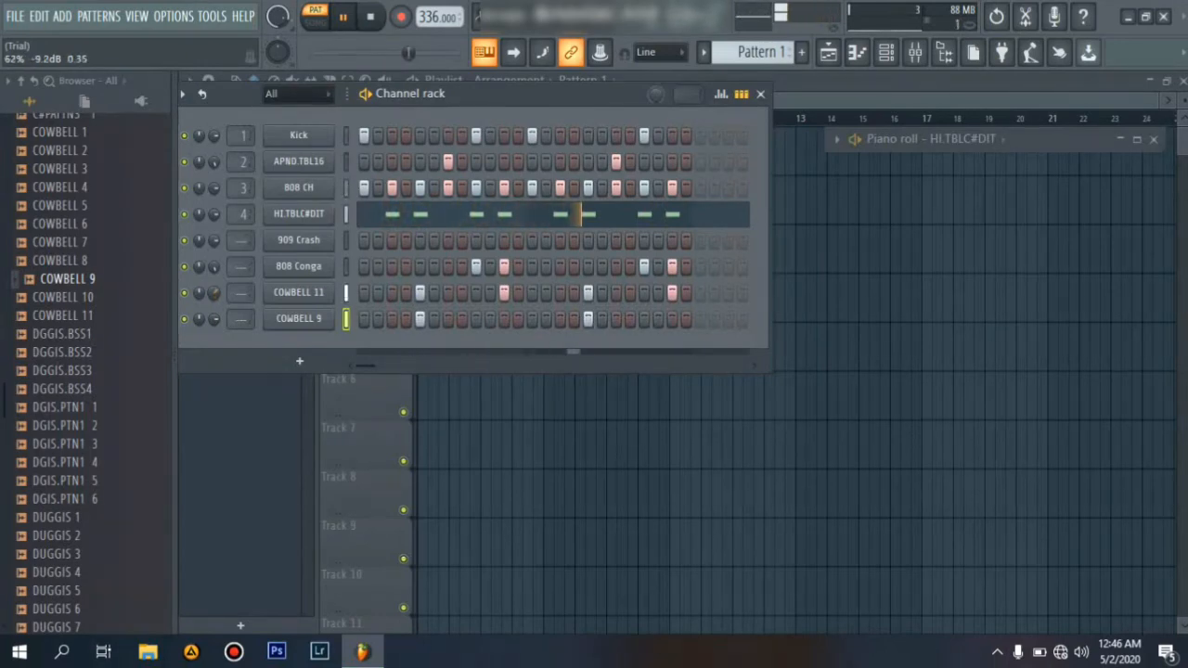
mouse_move(214, 267)
mouse_down()
mouse_move(214, 293)
mouse_move(213, 265)
mouse_up()
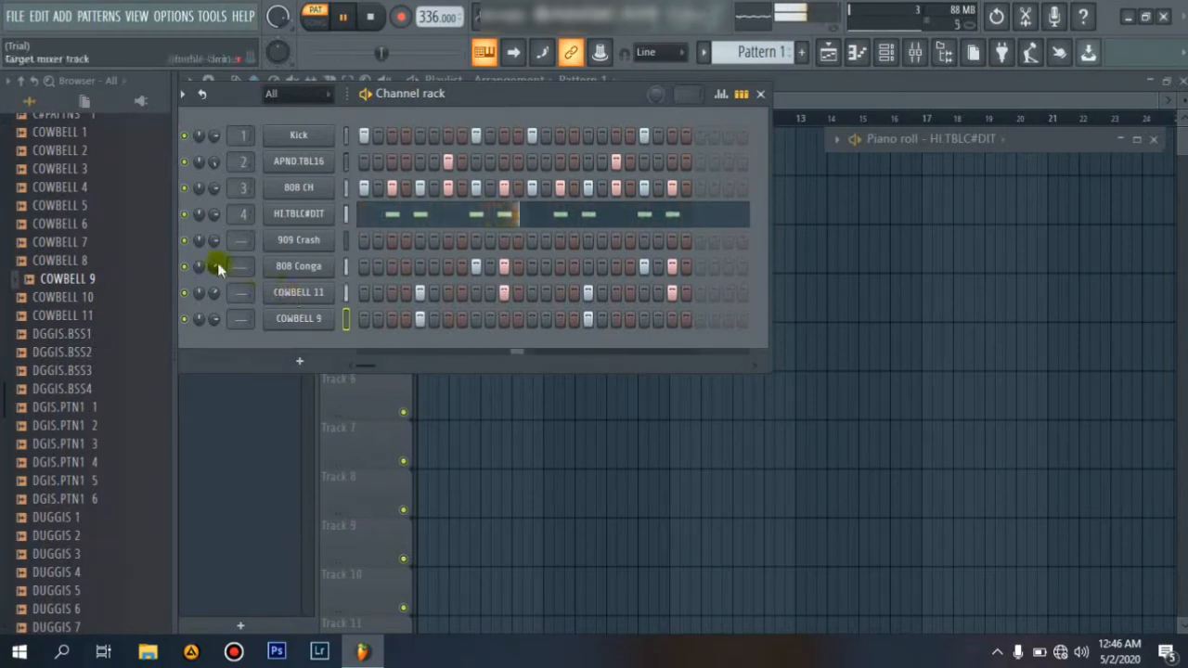
Try the loop with the APND.TBL16 and Kick channel volumes at 0%, bringing APND.TBL16 back to 100% in between
drag(213, 163, 213, 213)
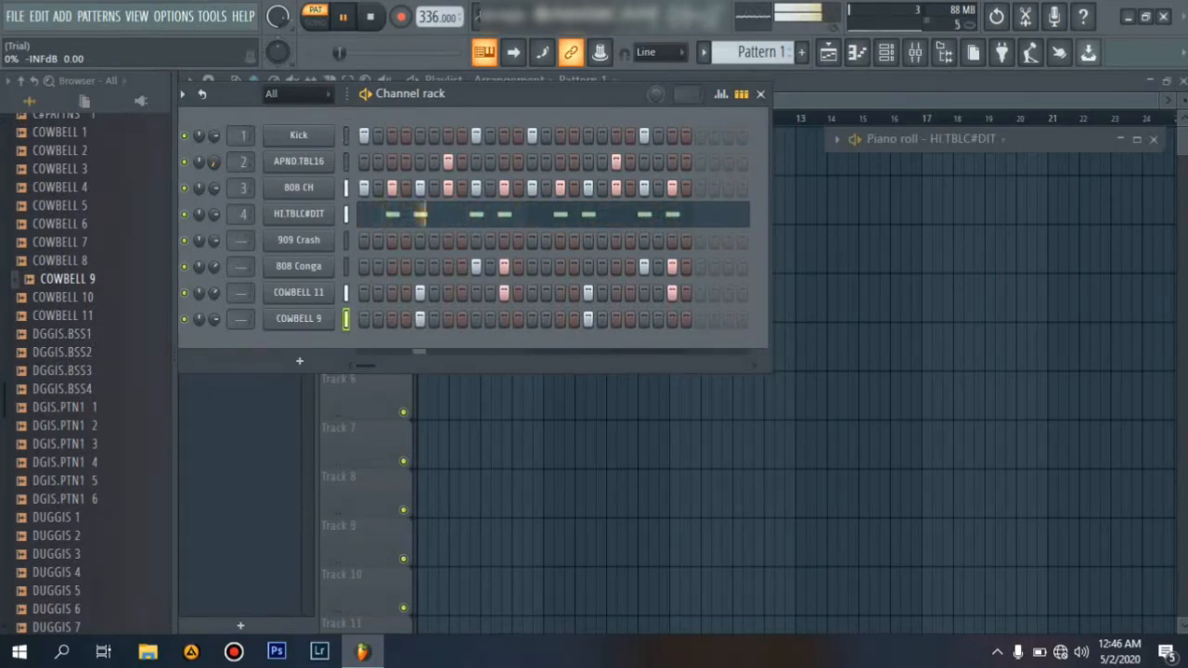
drag(212, 223, 212, 160)
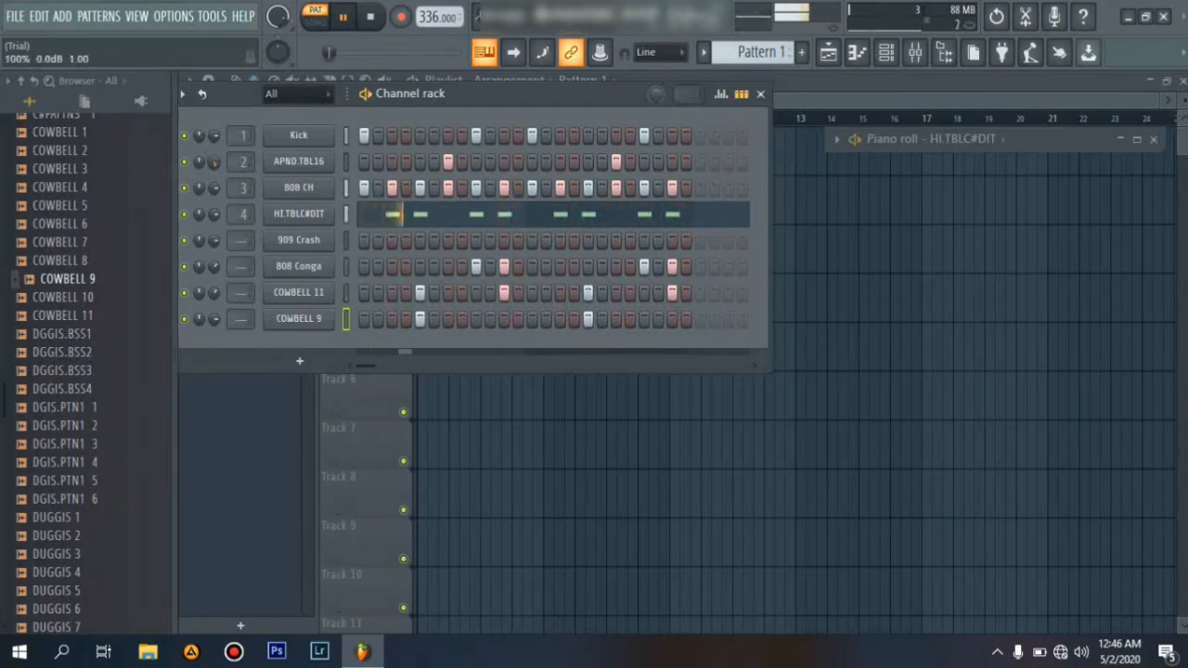
drag(399, 51, 319, 52)
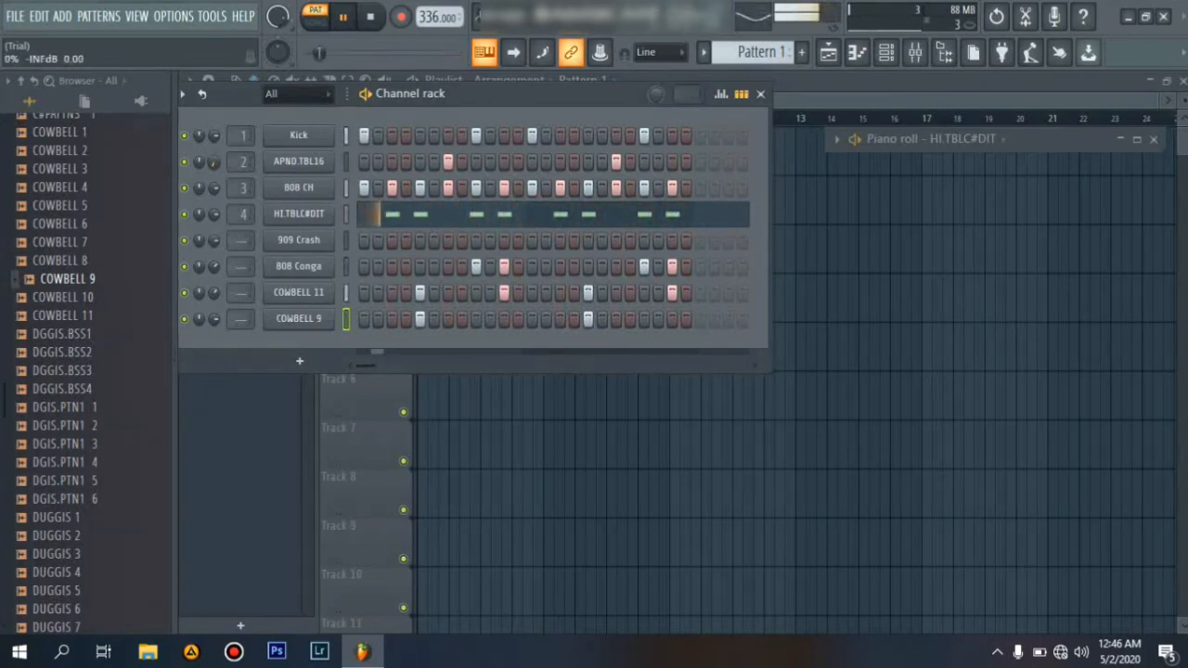
drag(213, 138, 213, 198)
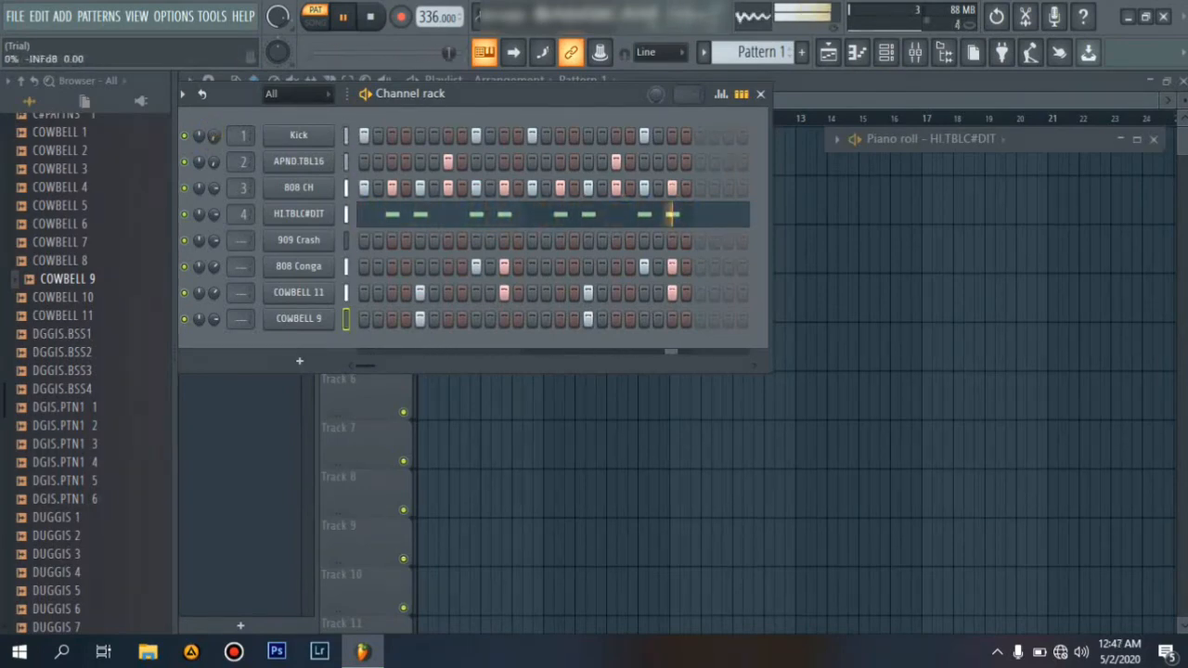
drag(334, 52, 404, 52)
mouse_move(213, 136)
mouse_down()
mouse_move(213, 95)
mouse_move(213, 141)
mouse_up()
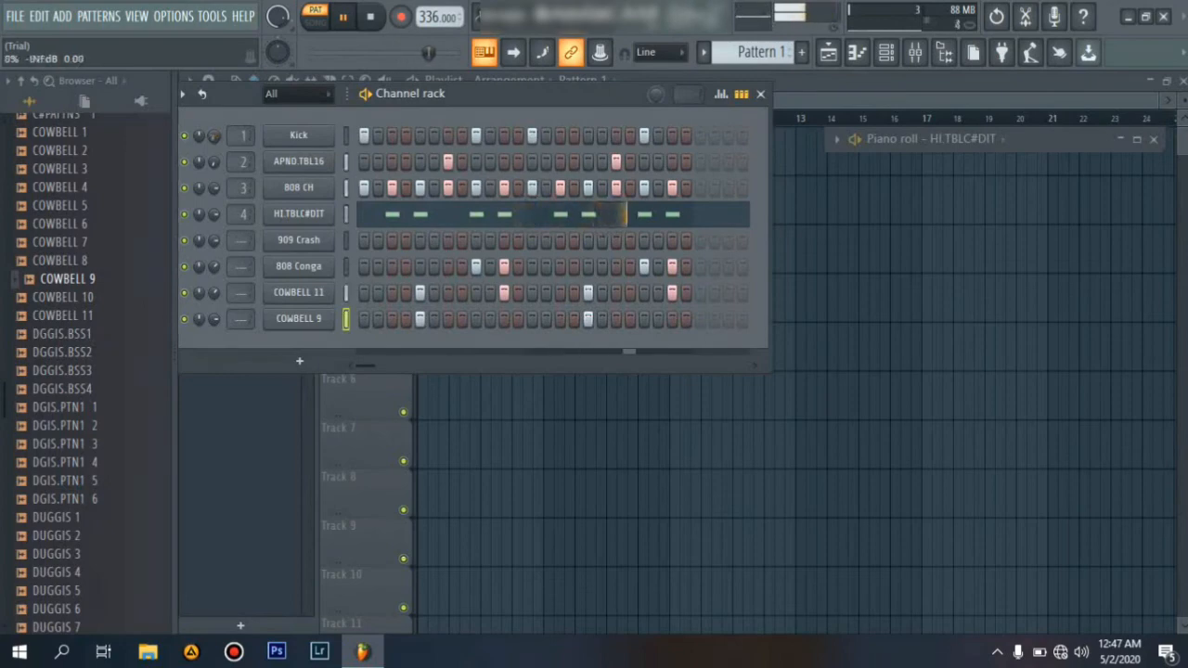
Route the Kick channel to mixer track 53, raise the APND.TBL16 volume, and set the Kick volume to 100%
drag(240, 136, 310, 20)
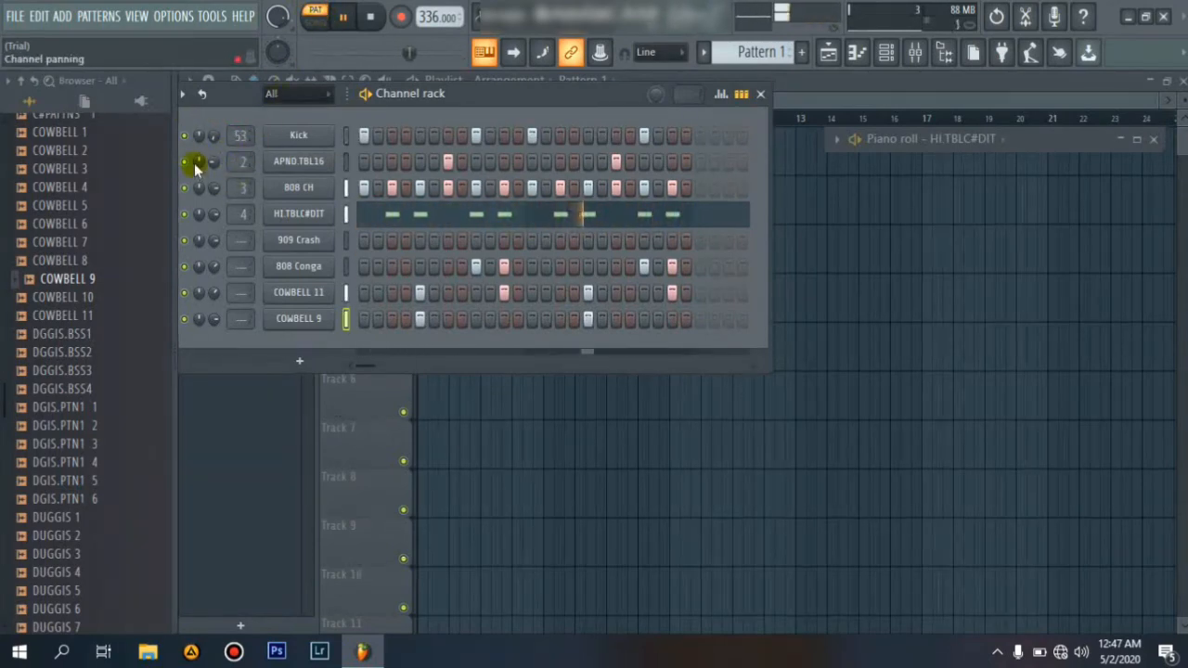
drag(210, 163, 211, 116)
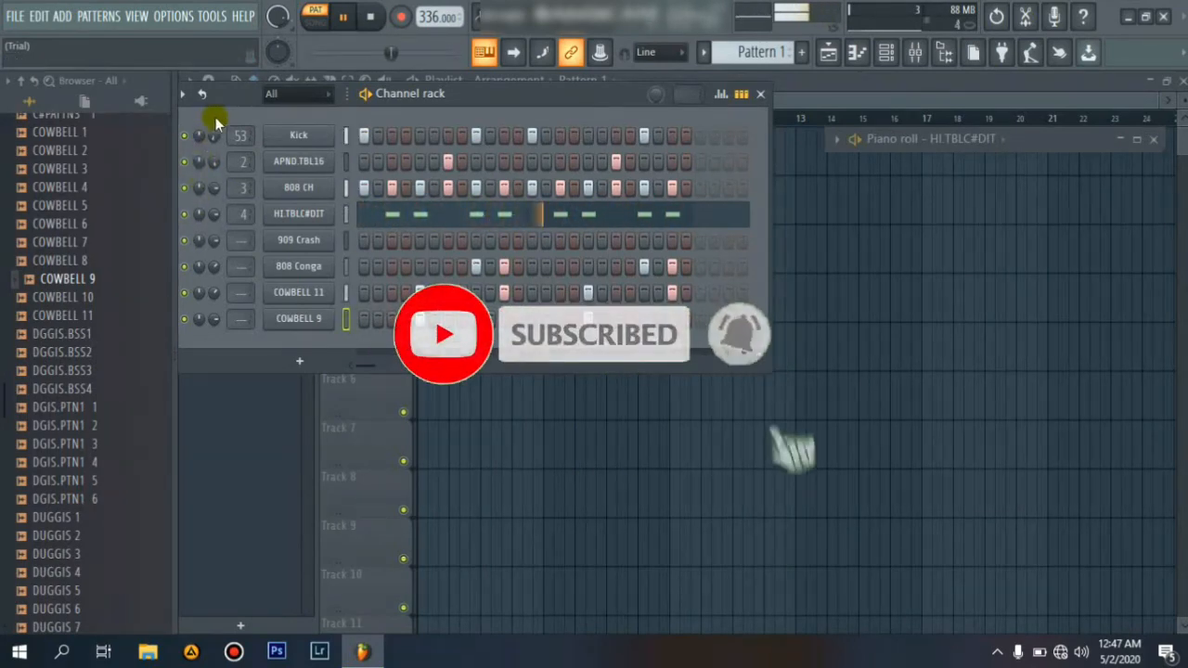
drag(212, 137, 212, 96)
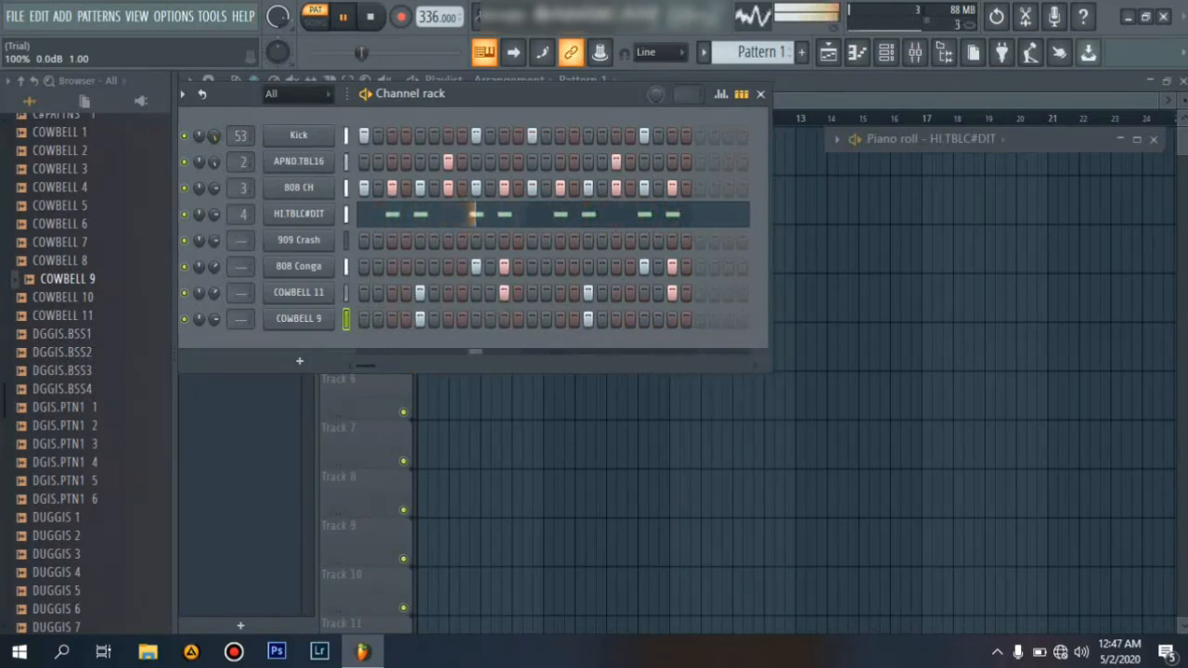
Audition the DGIS.PTN1 4, DGIS.PTN1 1, DGGIS.BSS3 and DGGIS.BSS2 samples over the loop, and stop playback
click(58, 462)
click(70, 408)
click(67, 371)
click(67, 353)
click(63, 372)
click(61, 355)
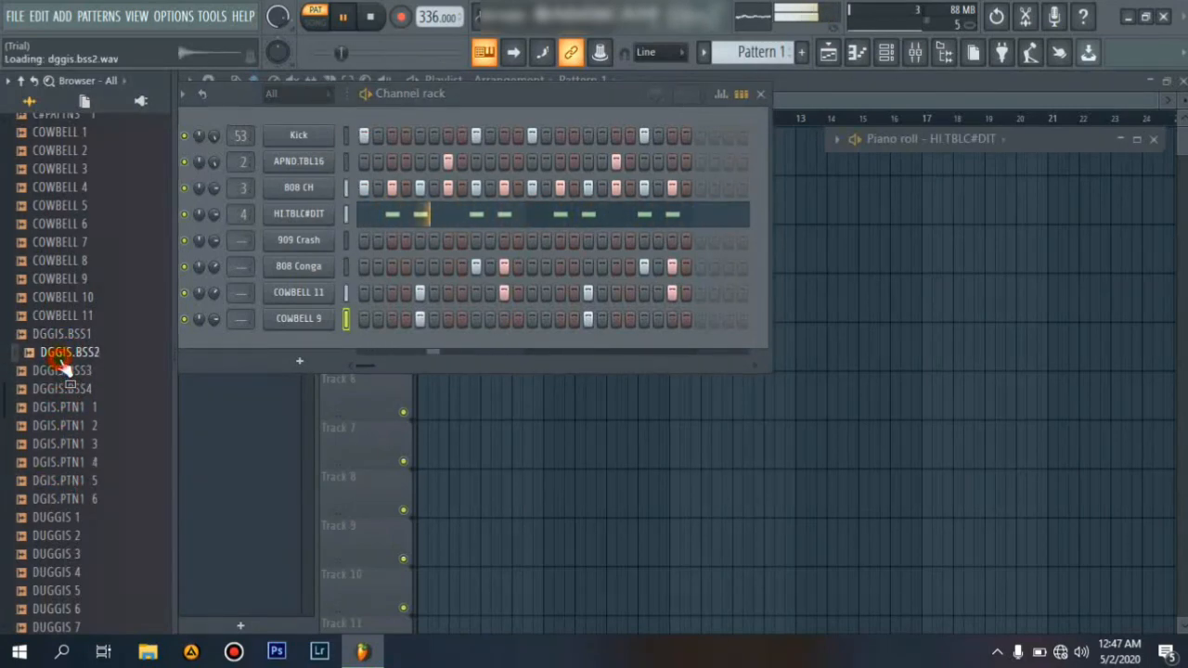
click(65, 357)
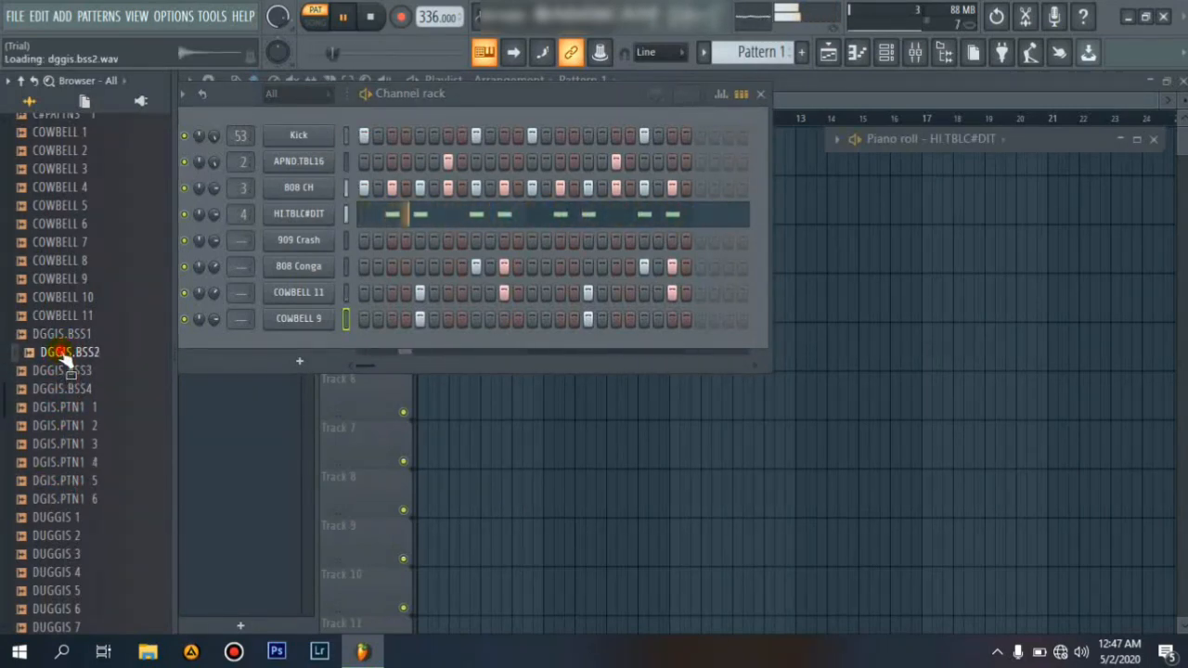
key(space)
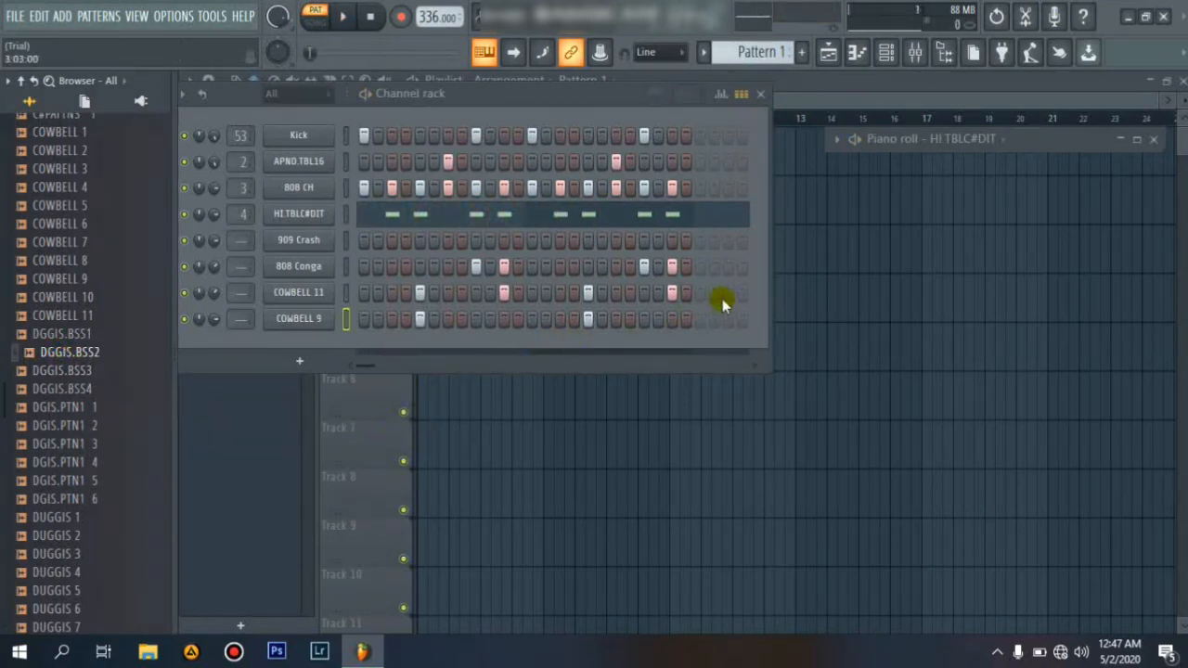
Minimize FL Studio to show the desktop, restoring its window once in between
click(1125, 17)
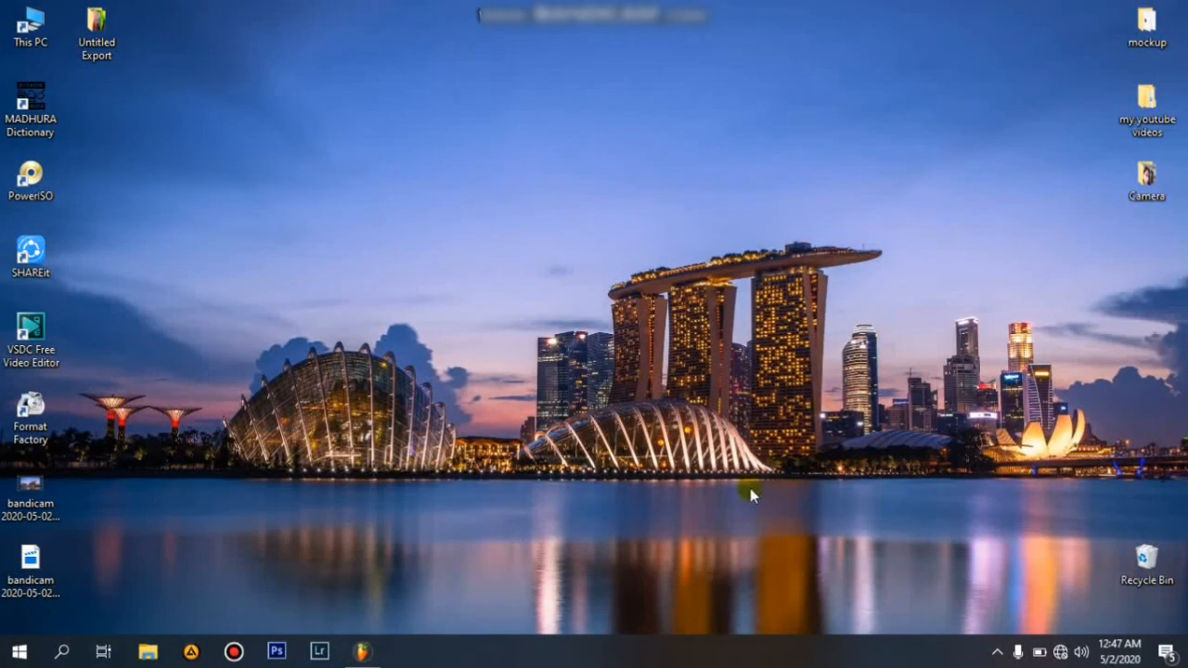
click(378, 652)
click(1128, 19)
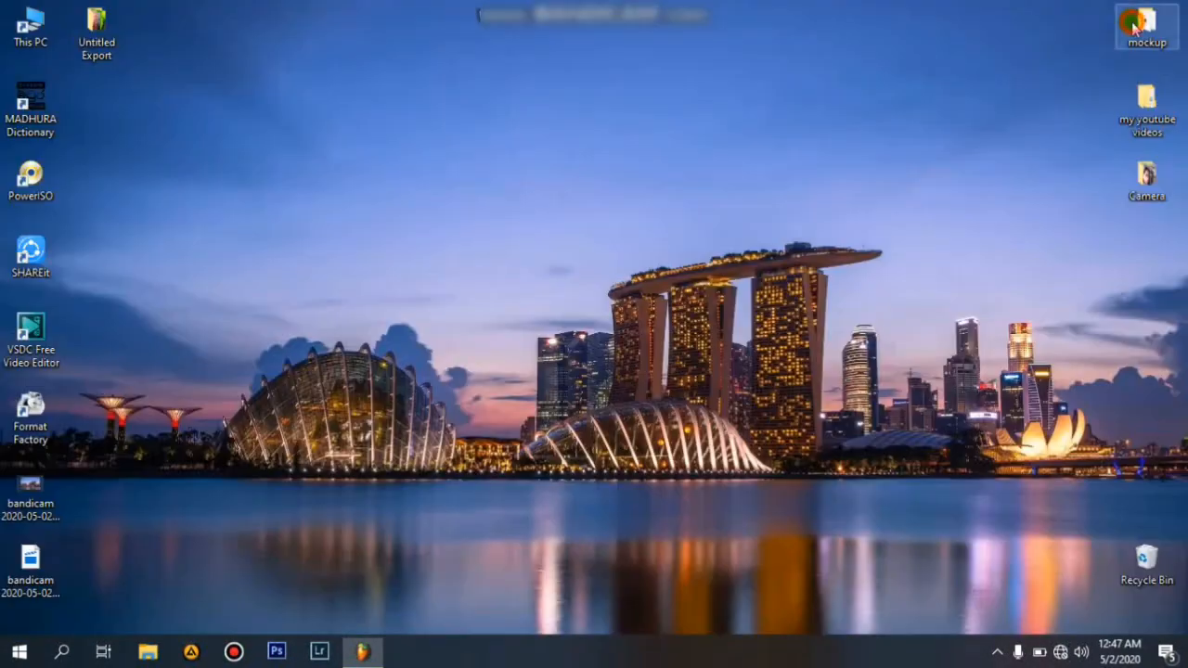